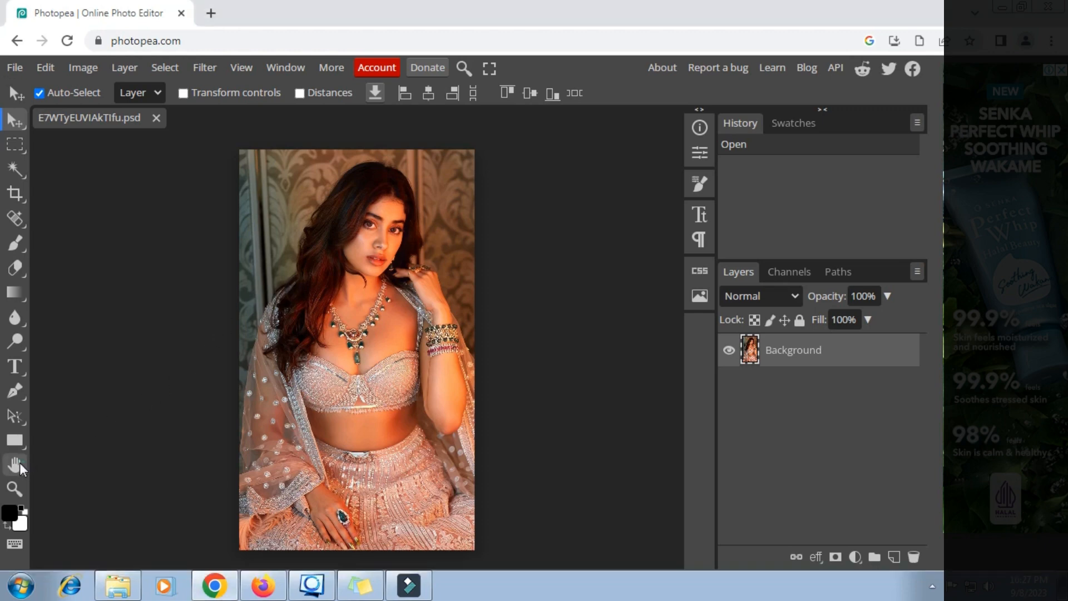
- With the Hand tool, drag the woman's photo to the left edge, leaving empty workspace on the right
click(15, 465)
drag(332, 359, 142, 358)
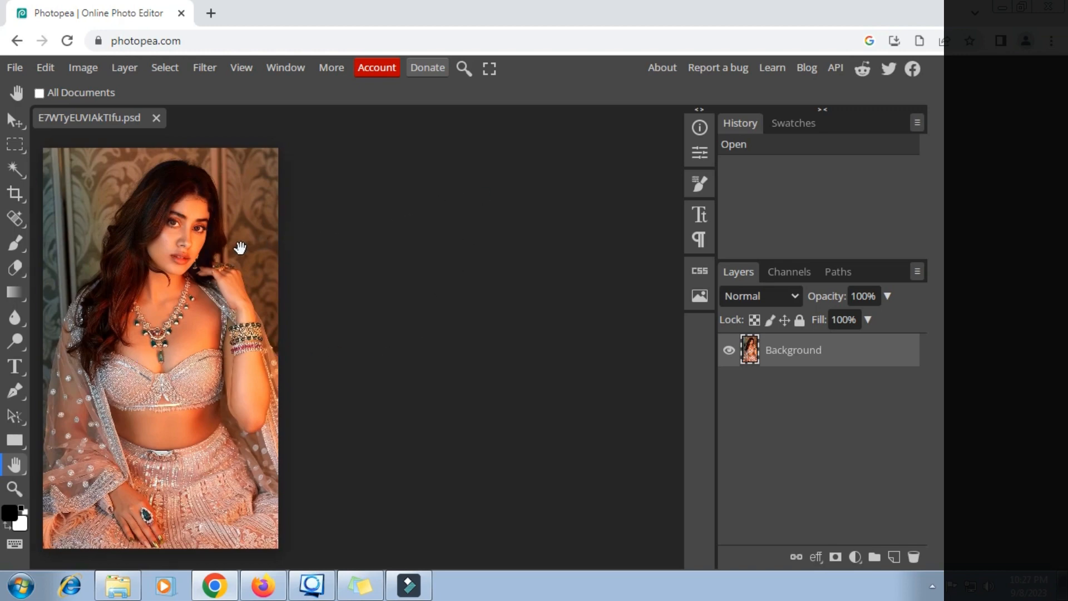
- Install the Dezgo Text-to-Image plugin from Window > Plugins and close the plugin browser
click(287, 69)
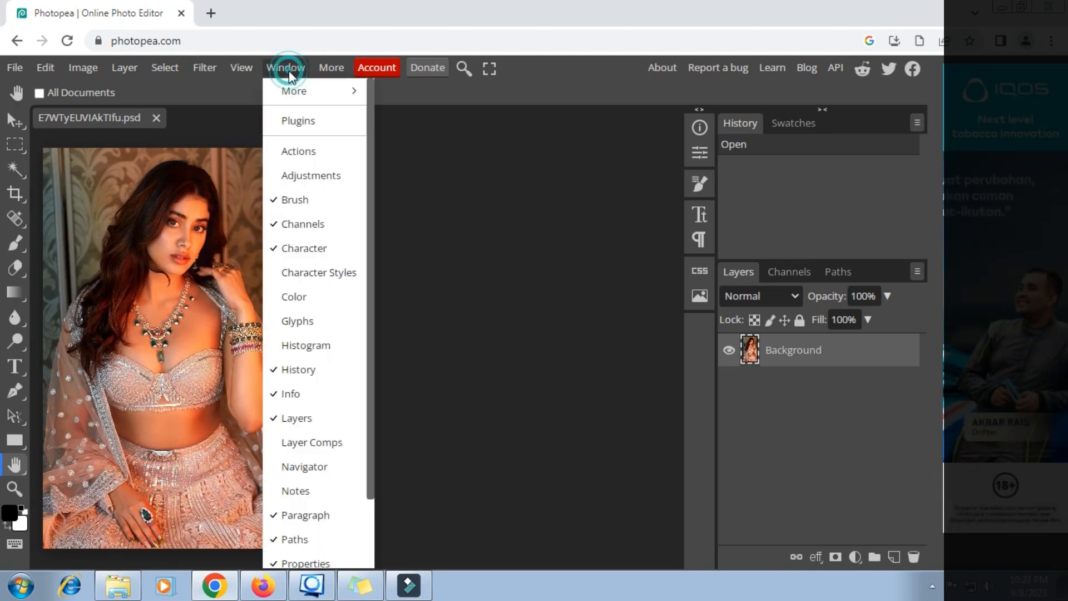
click(297, 120)
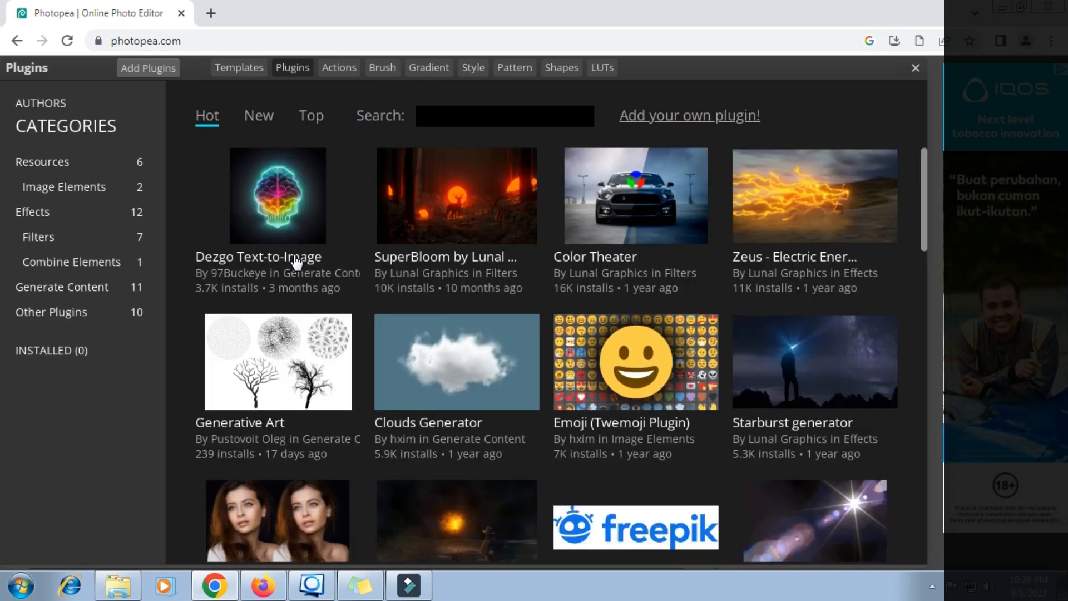
click(296, 260)
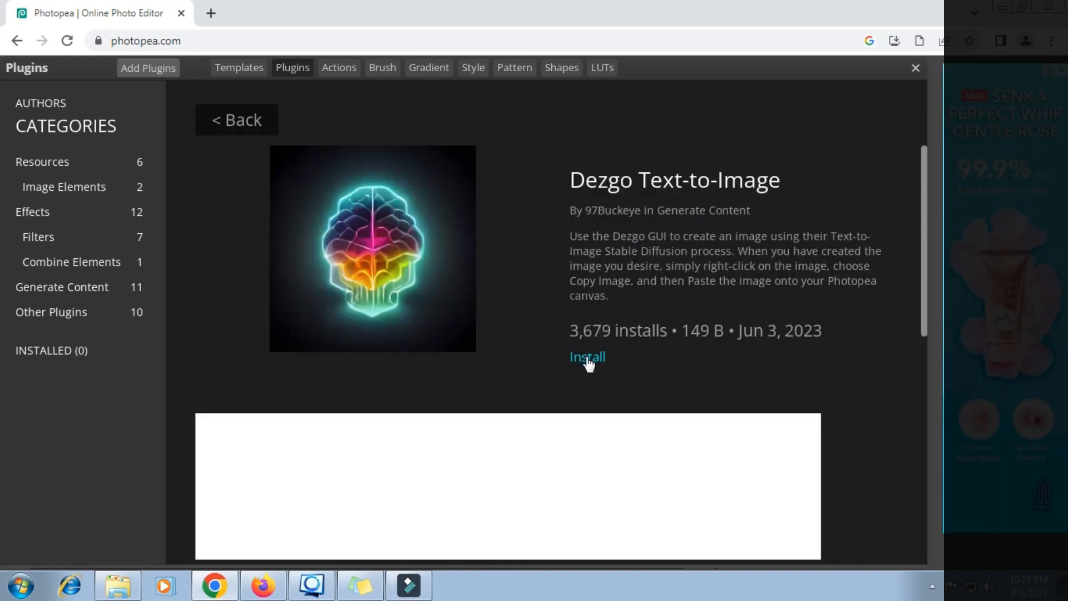
click(588, 358)
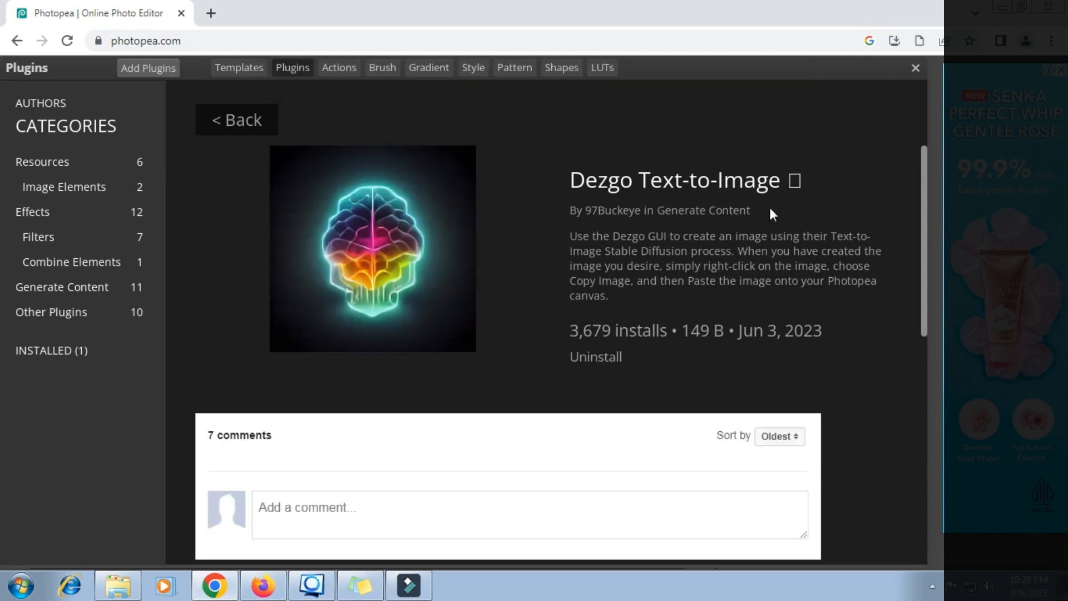
click(916, 68)
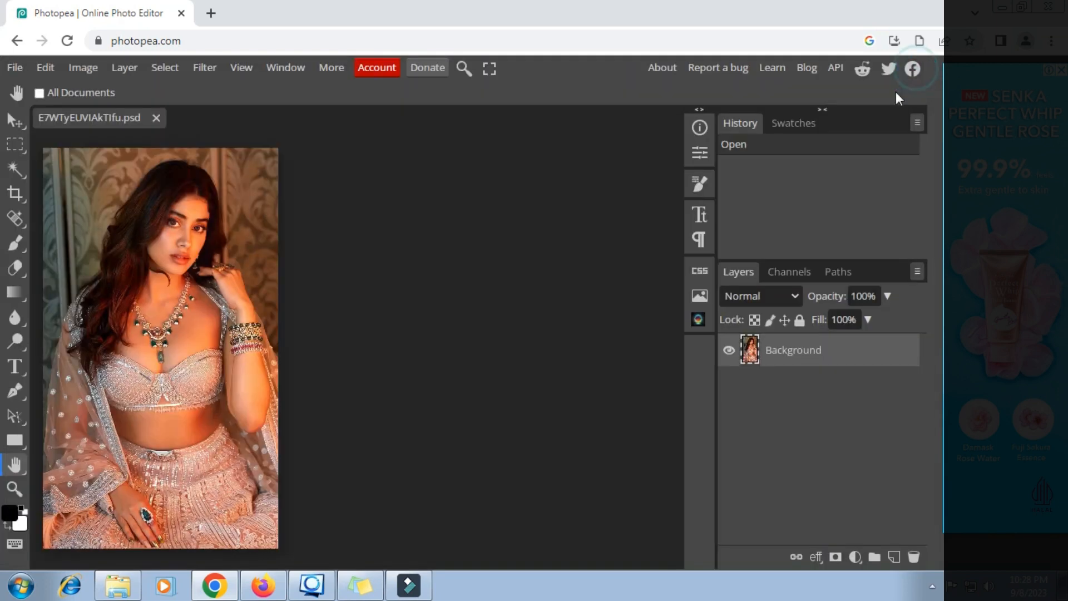
- Open the Dezgo panel, enlarge it, and switch it to Controlled Text-to-Image mode
click(699, 320)
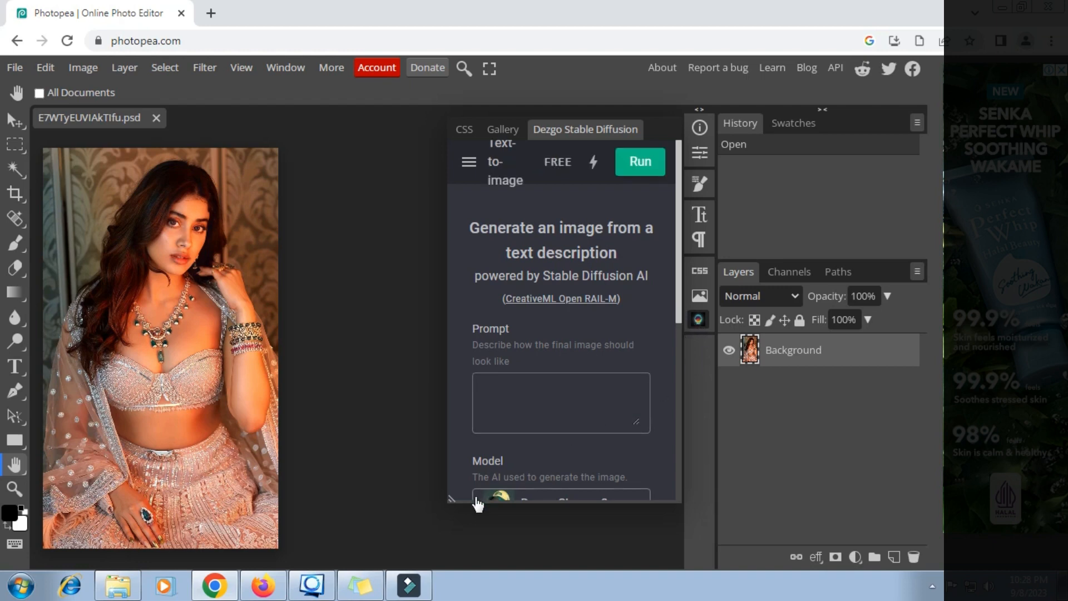
drag(443, 501, 292, 559)
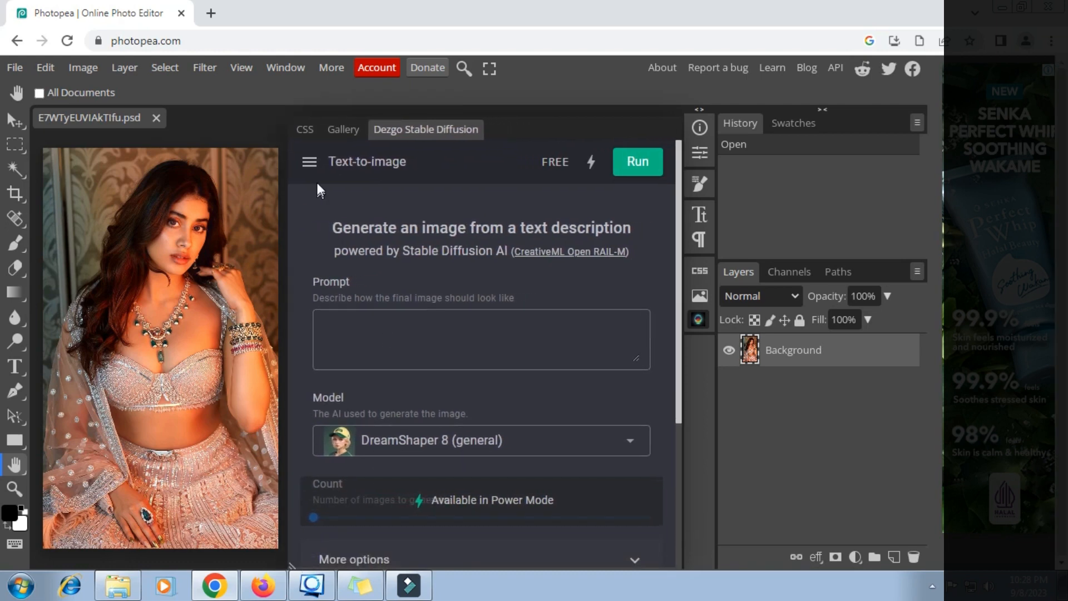
click(312, 165)
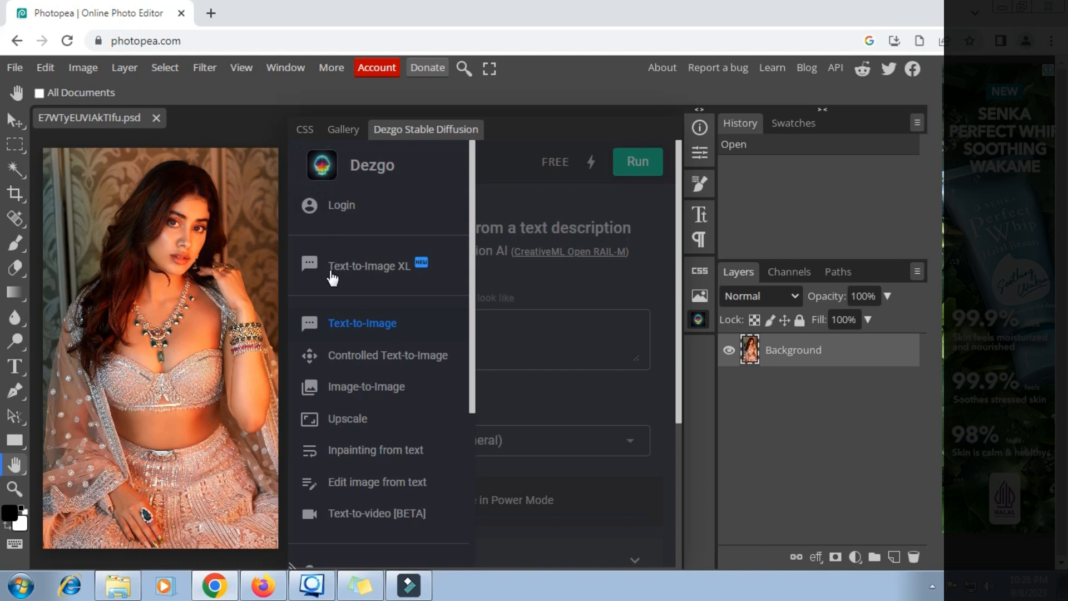
click(375, 356)
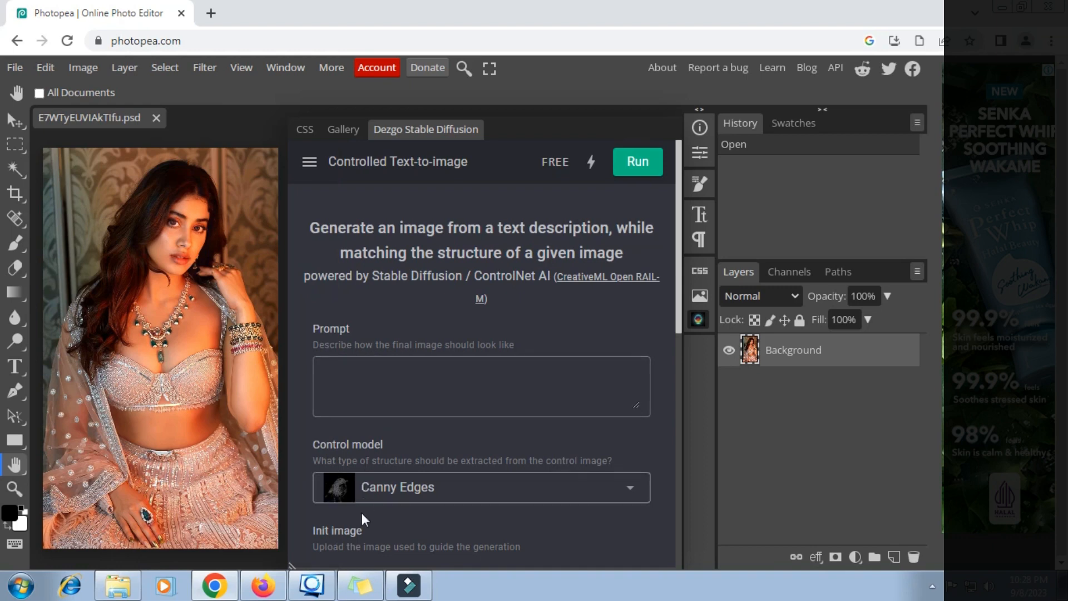
- Paste 'Ultra photoreal, Intricate details. Photorealistic, Ultra detailed, 8k' from Sticky Notes into the Prompt
click(364, 570)
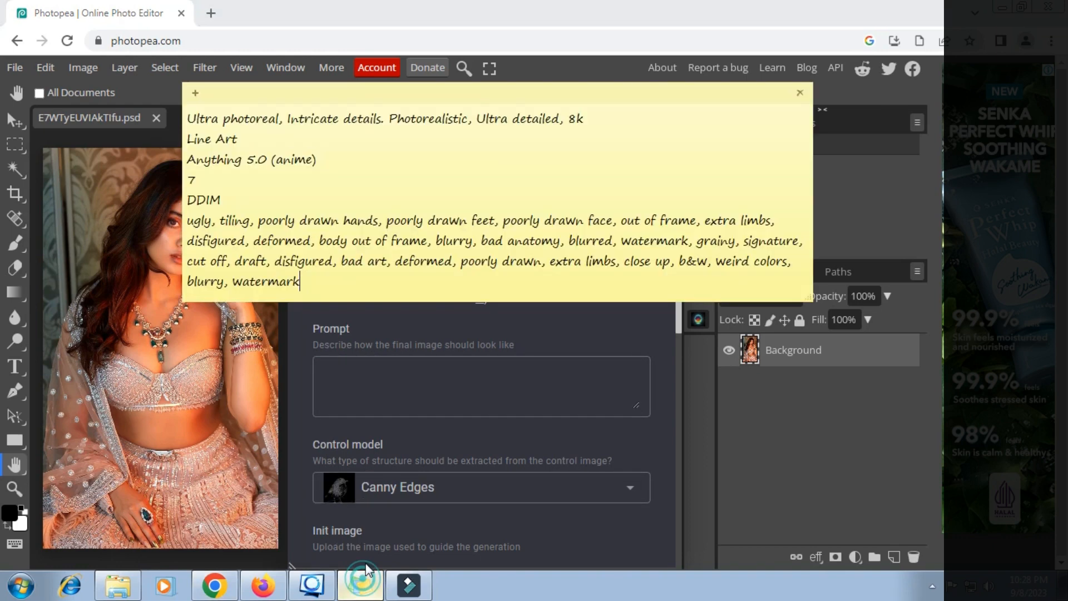
triple_click(444, 114)
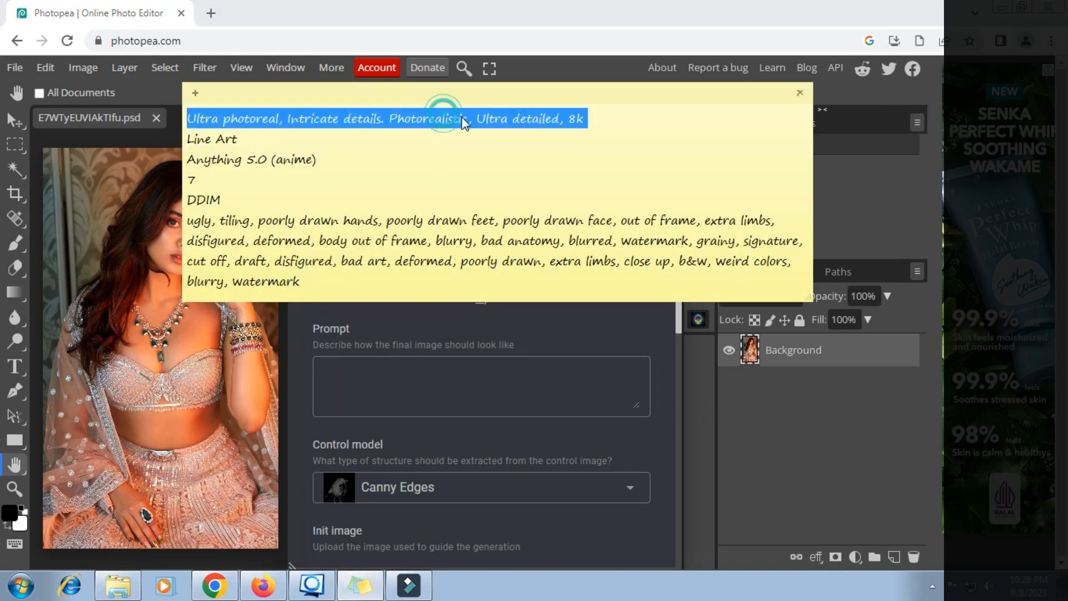
right_click(464, 120)
click(483, 141)
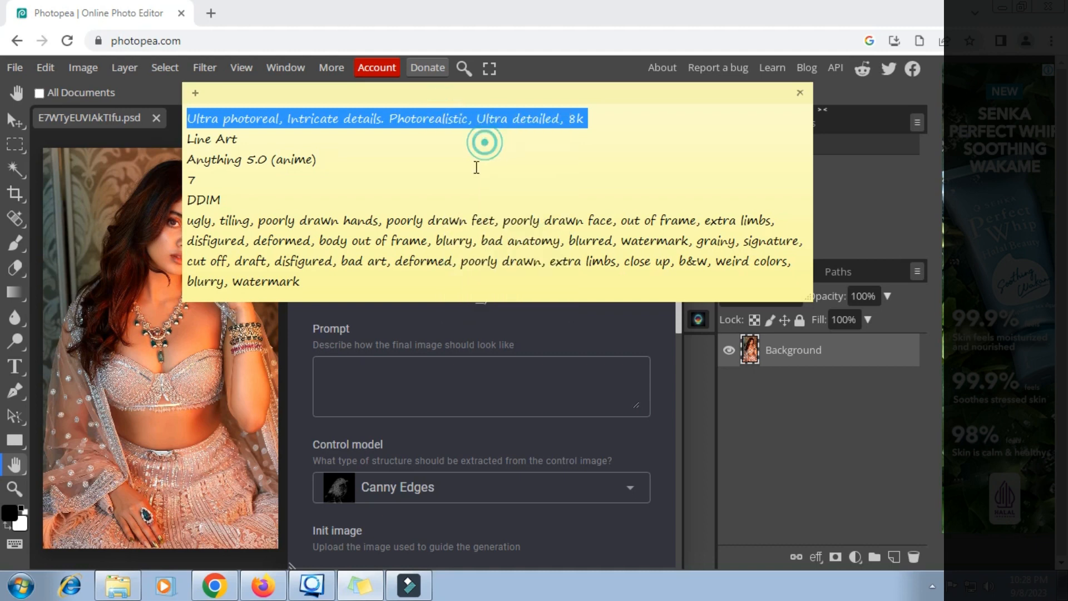
click(356, 364)
click(340, 372)
right_click(341, 379)
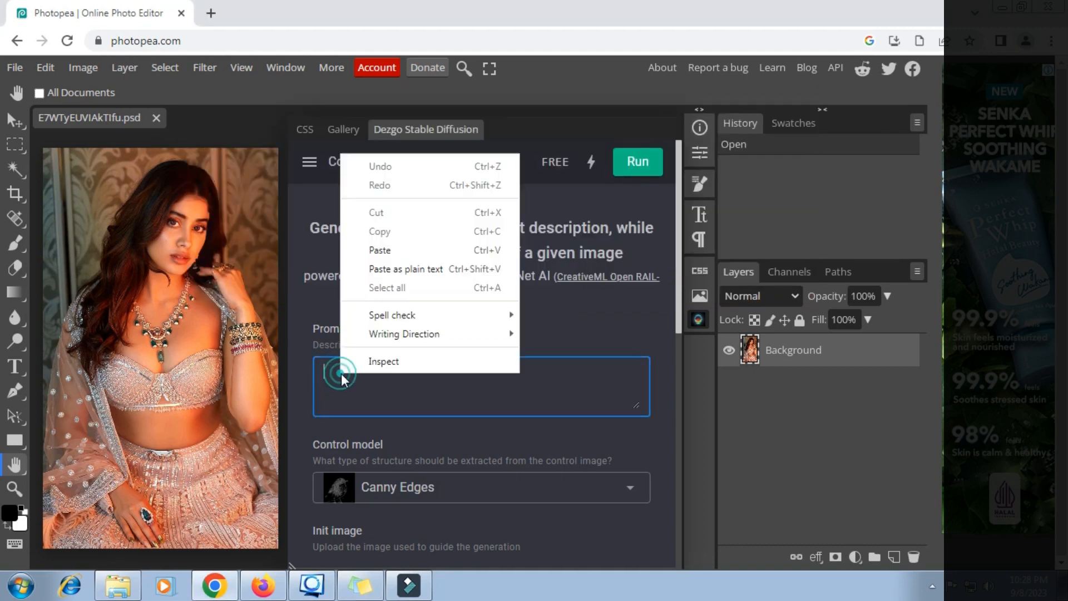
click(380, 250)
- Choose Line Art as the control model
scroll(429, 326, down, 1)
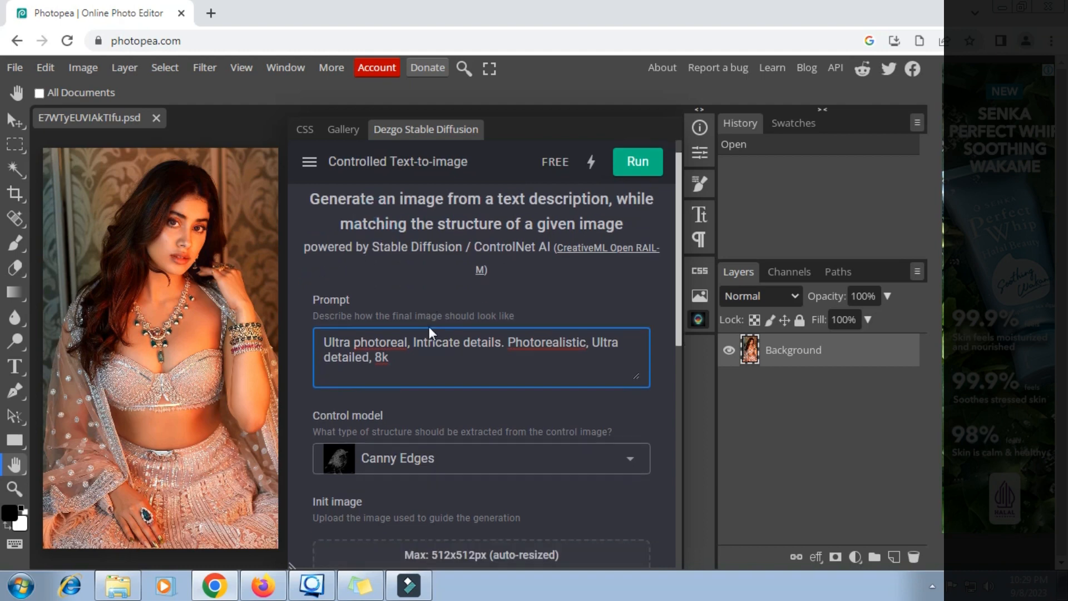
scroll(428, 326, down, 2)
click(629, 336)
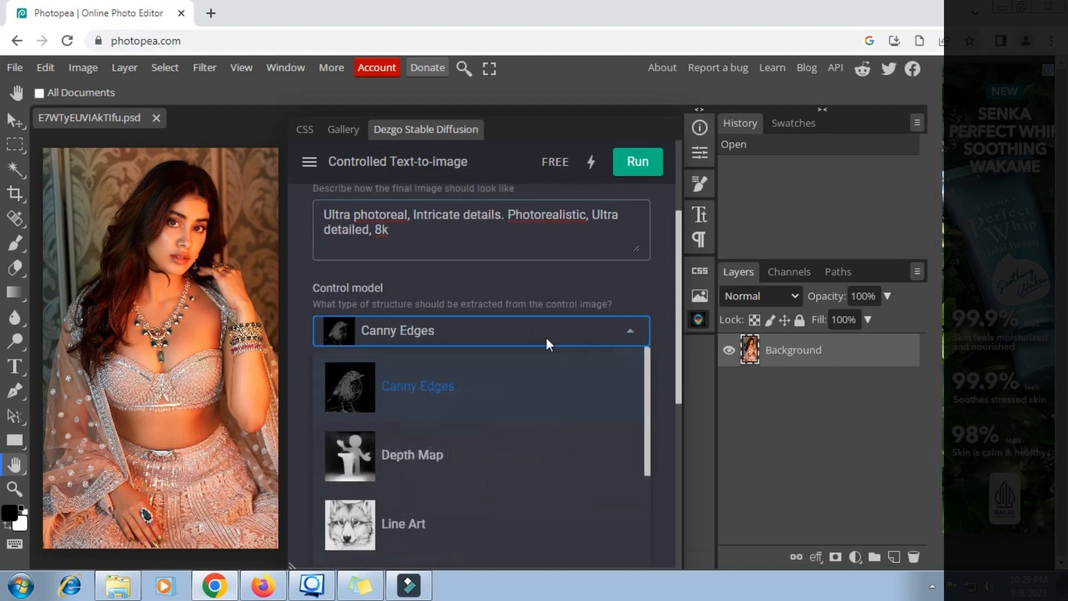
scroll(534, 338, down, 3)
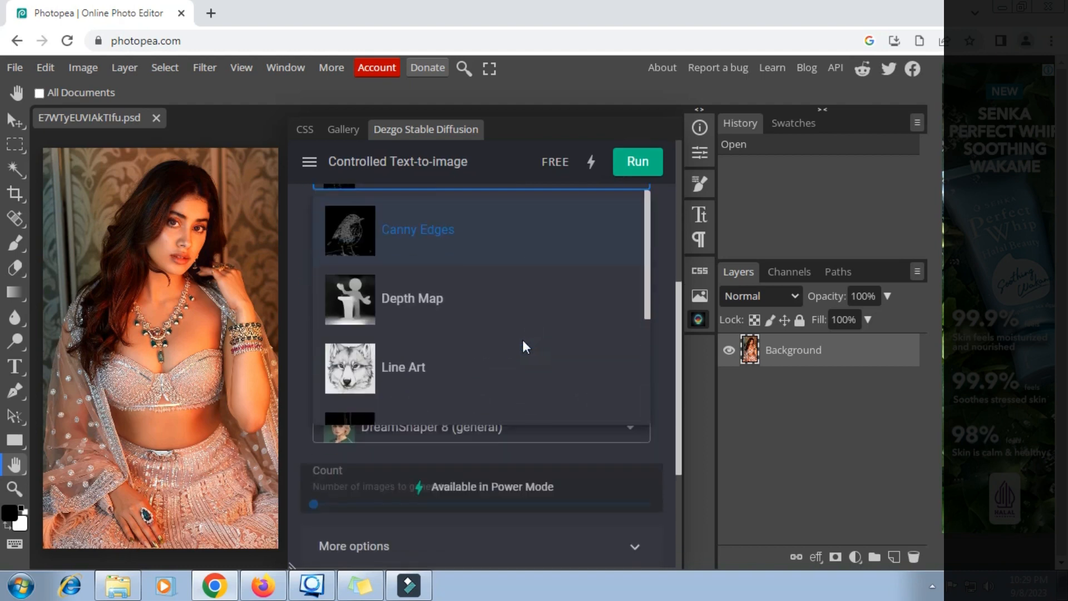
click(358, 371)
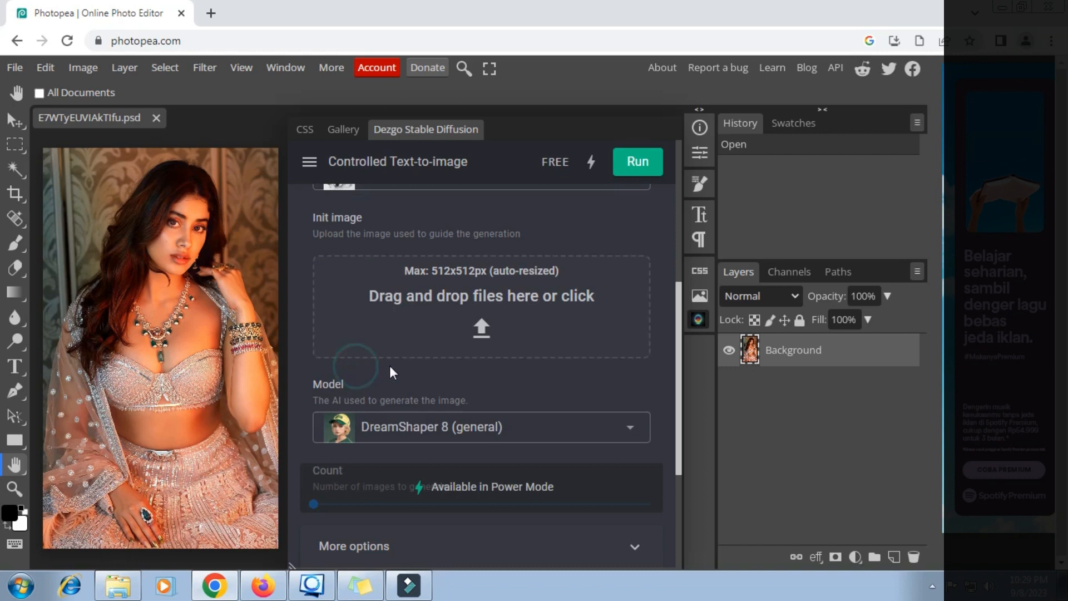
- Load E7WTyEUVIAkTIfu from Pictures > New folder (2) as the Dezgo init image
click(477, 329)
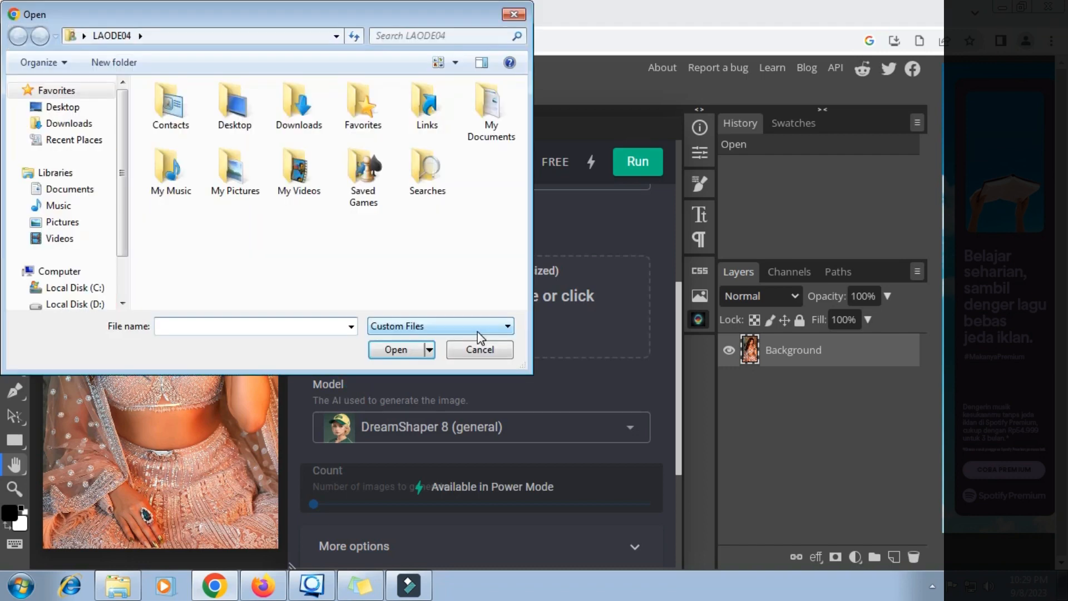
click(73, 222)
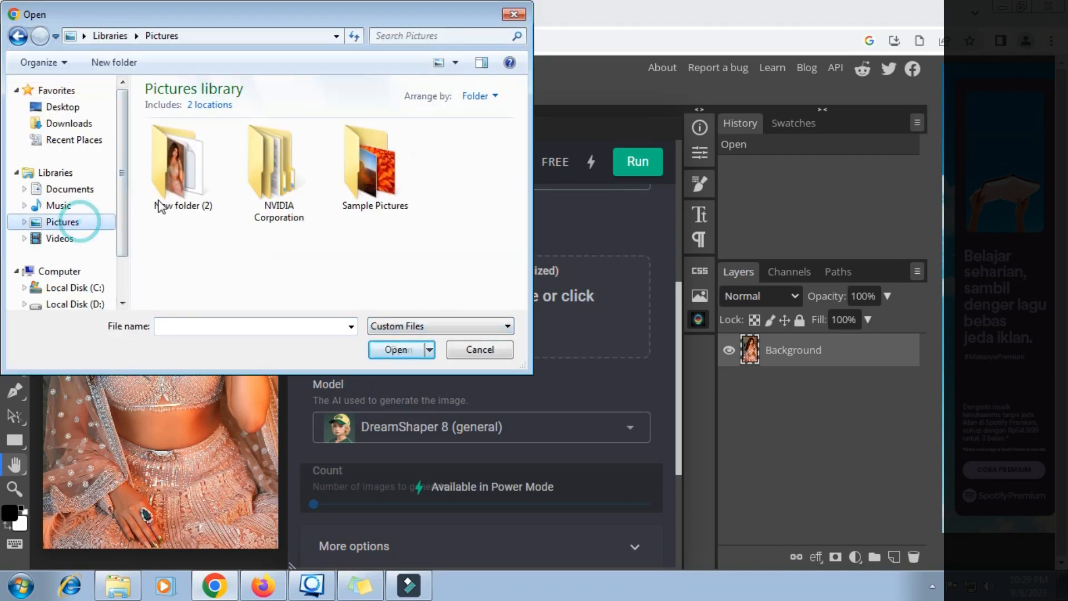
double_click(174, 177)
click(172, 178)
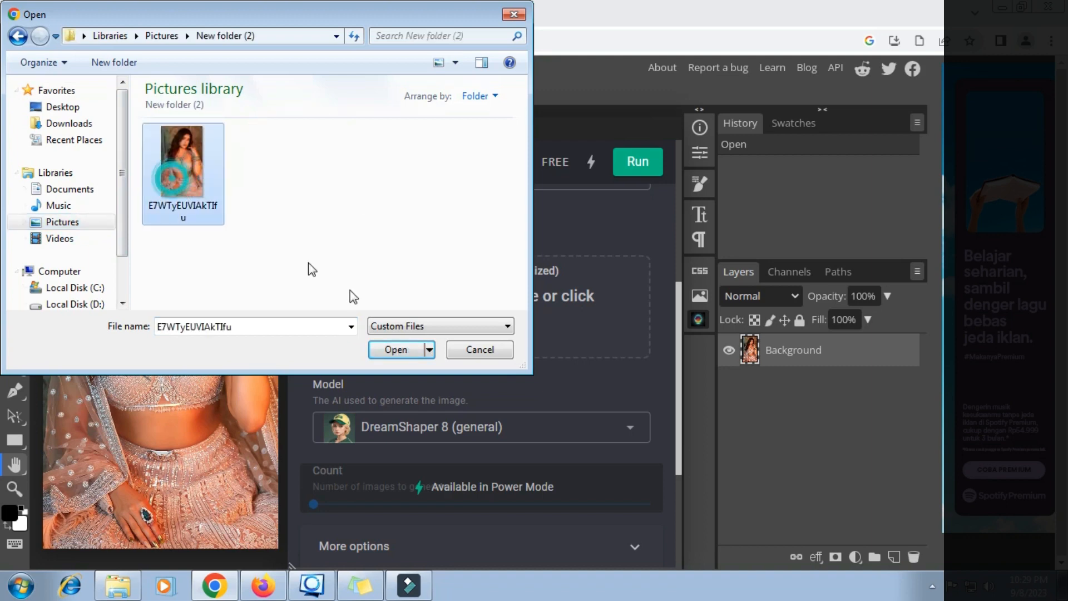
click(389, 348)
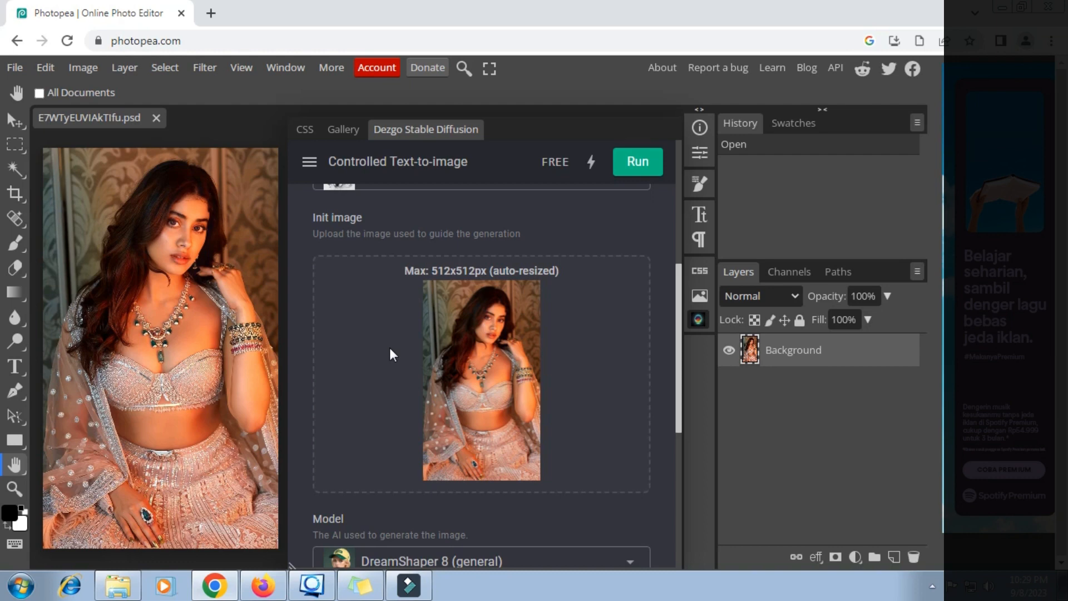
scroll(389, 348, down, 4)
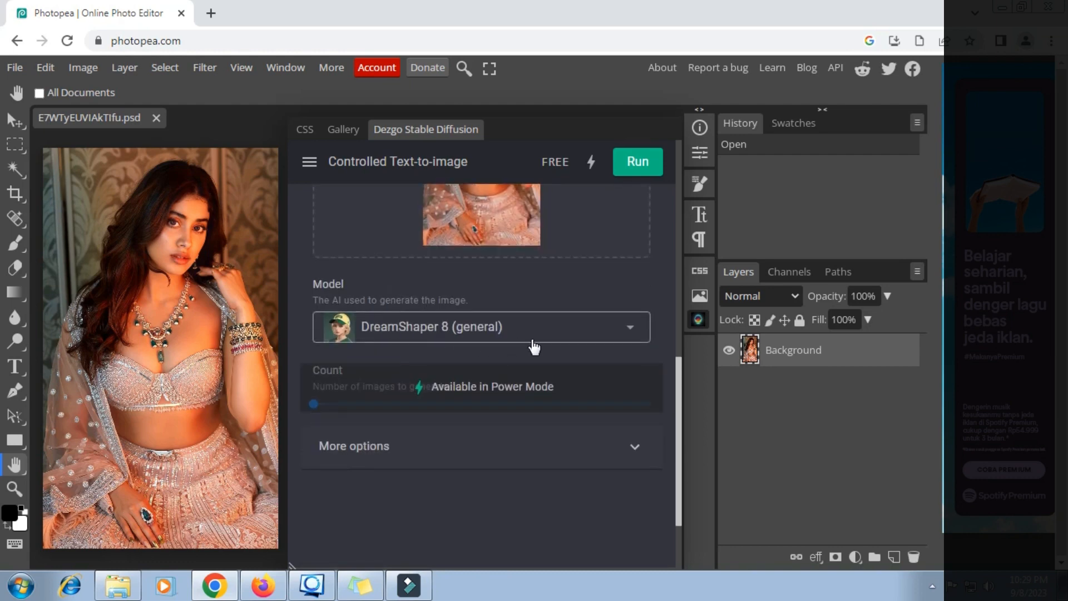
- Choose Anything 5.0 (anime) as the model and expand More options
click(630, 329)
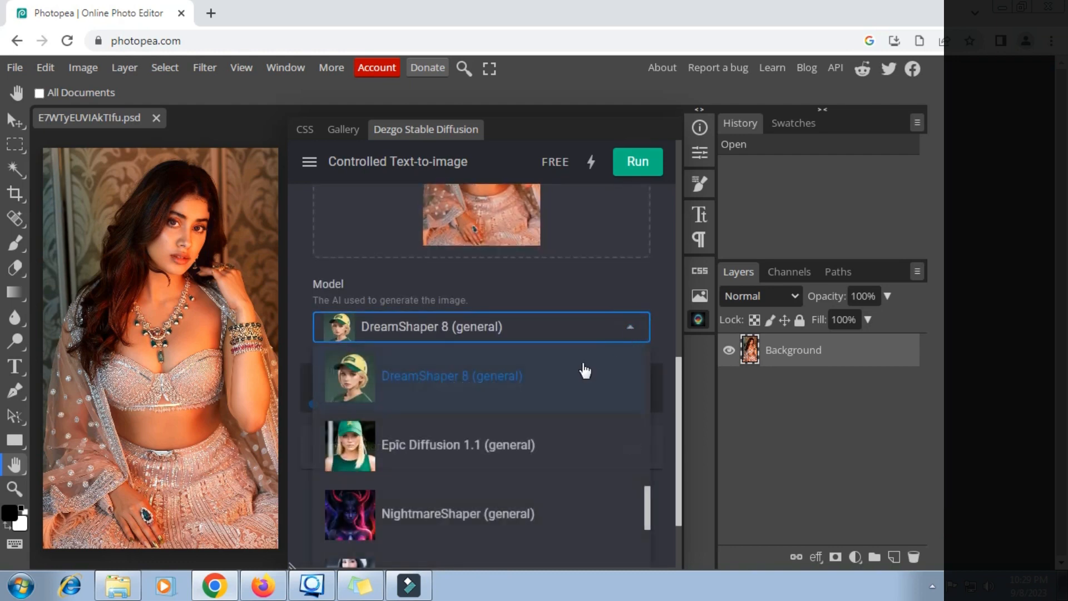
scroll(474, 429, up, 2)
scroll(474, 427, up, 5)
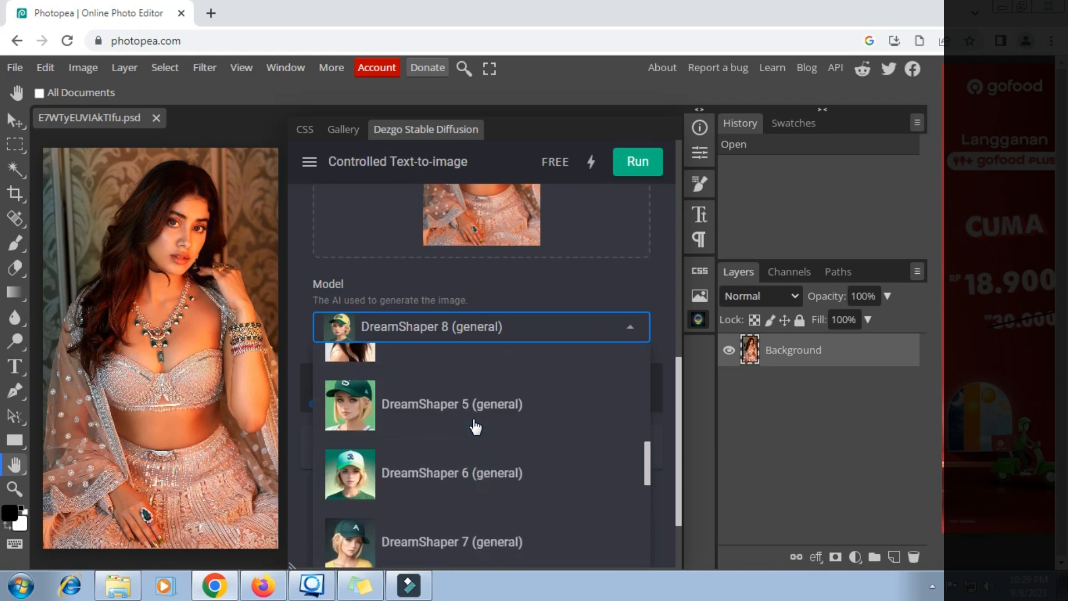
scroll(474, 427, up, 2)
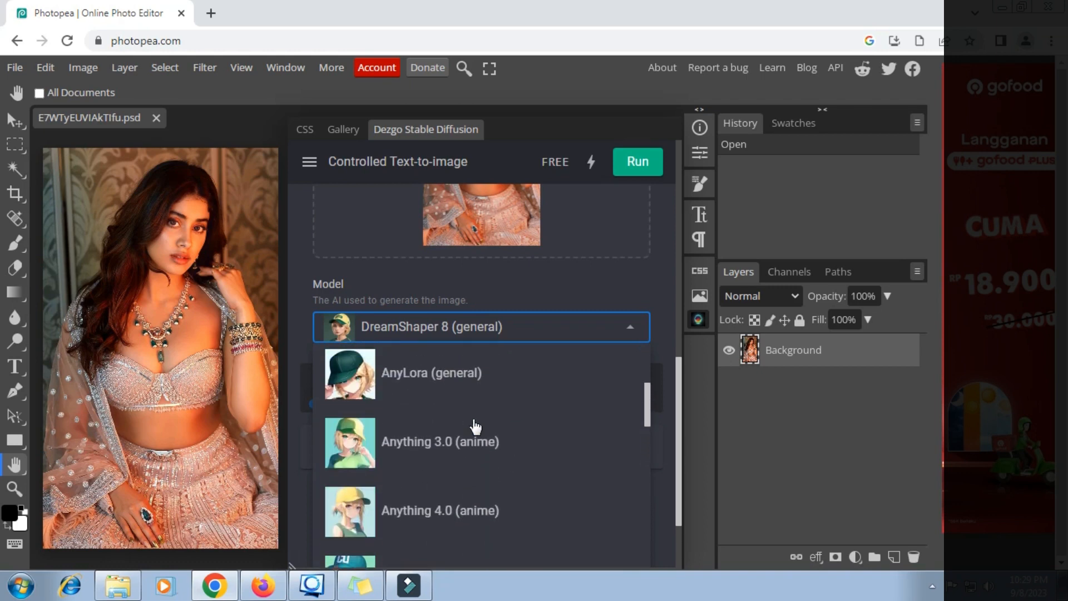
scroll(474, 427, down, 3)
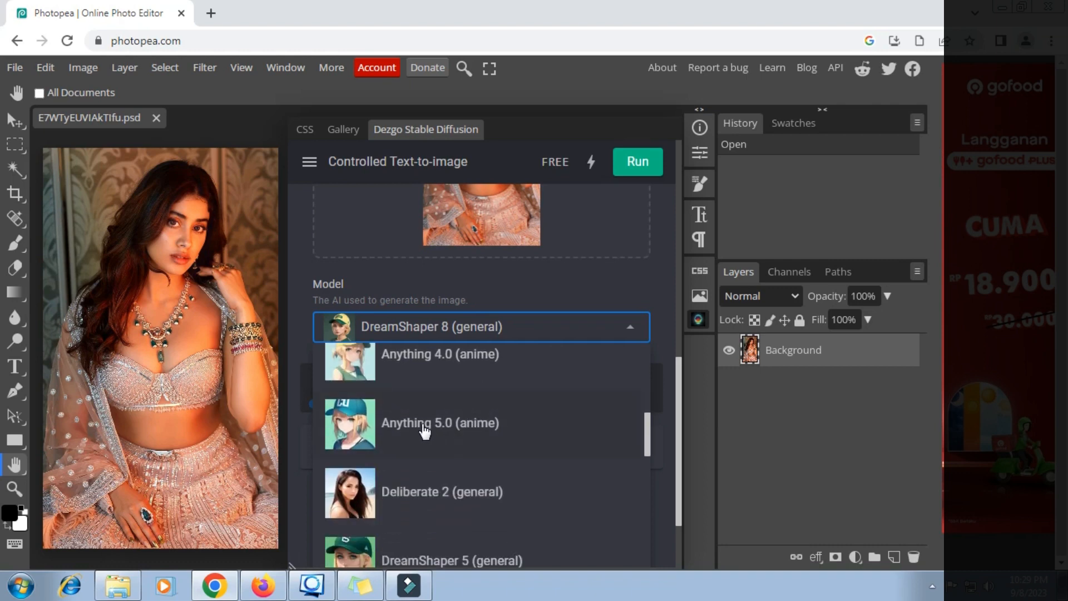
scroll(425, 430, up, 5)
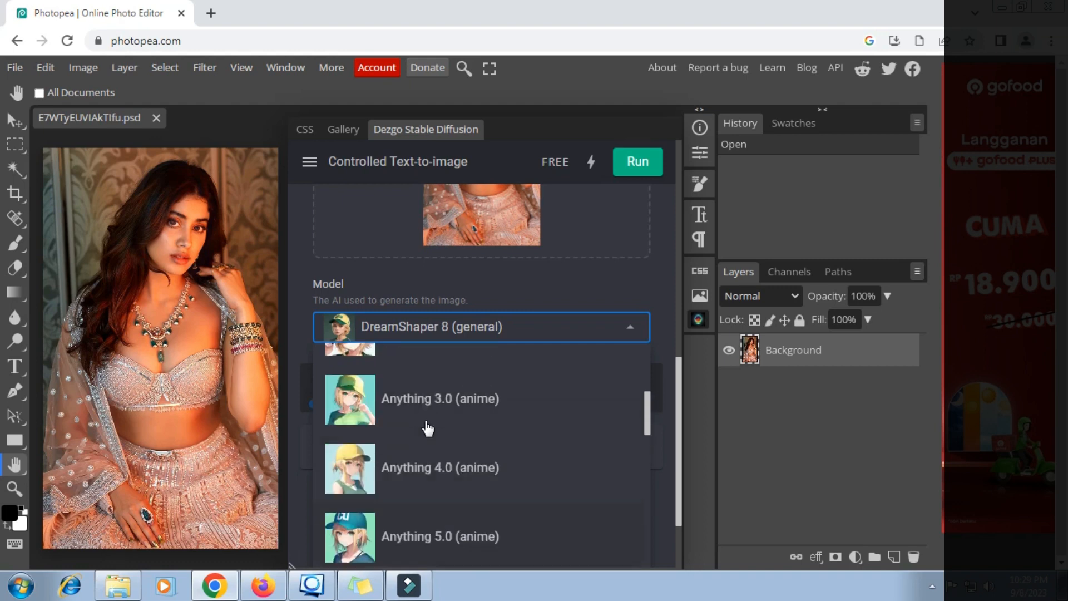
scroll(427, 429, down, 6)
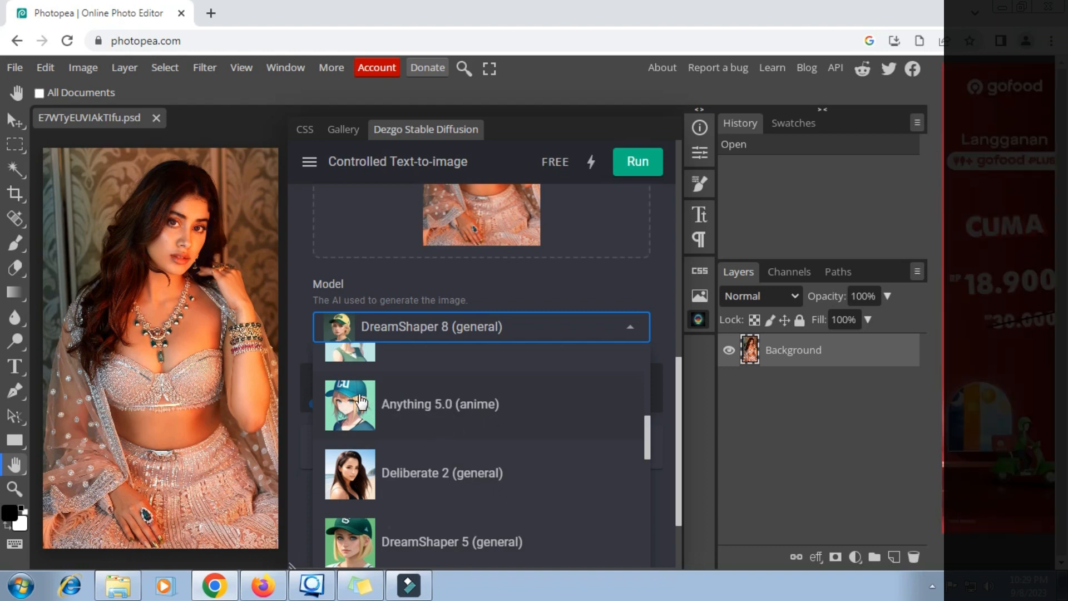
click(389, 402)
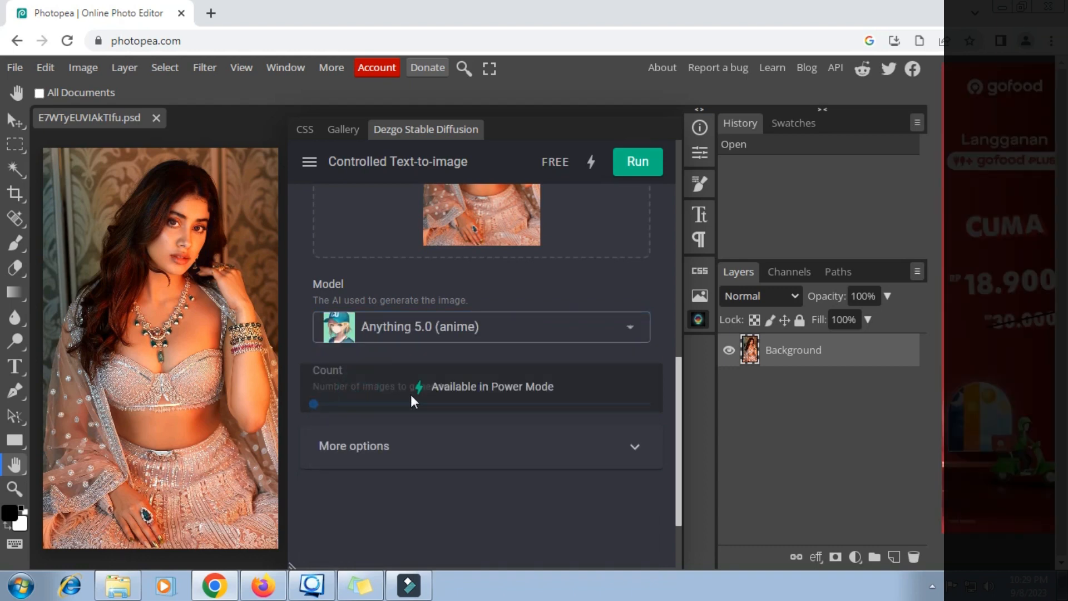
click(635, 447)
scroll(523, 432, down, 1)
- Set the output resolution to Portrait, 384×672
scroll(519, 431, down, 1)
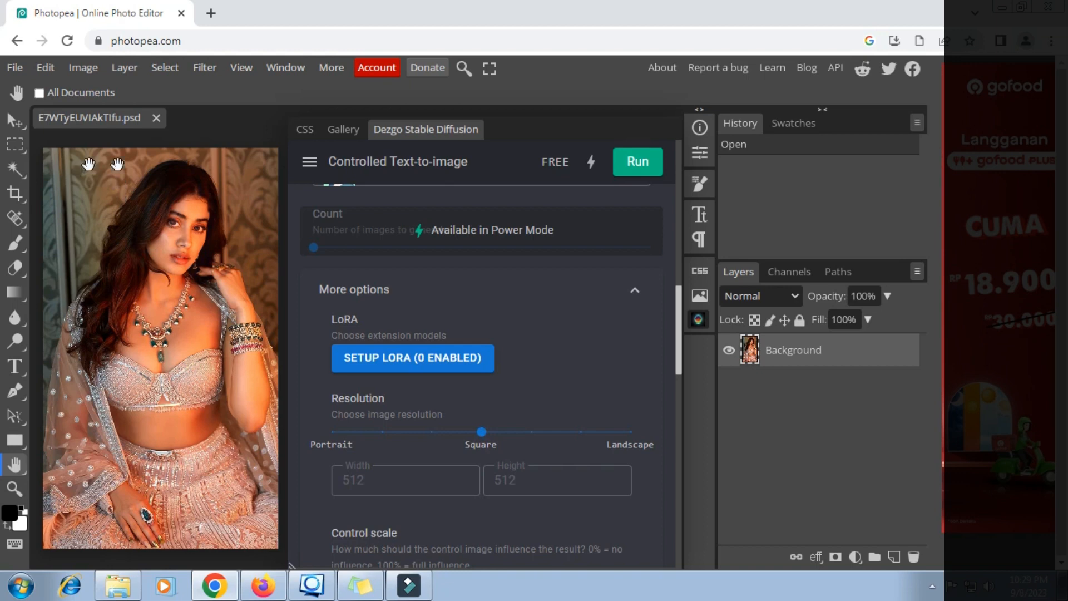
drag(482, 432, 325, 443)
scroll(393, 399, down, 3)
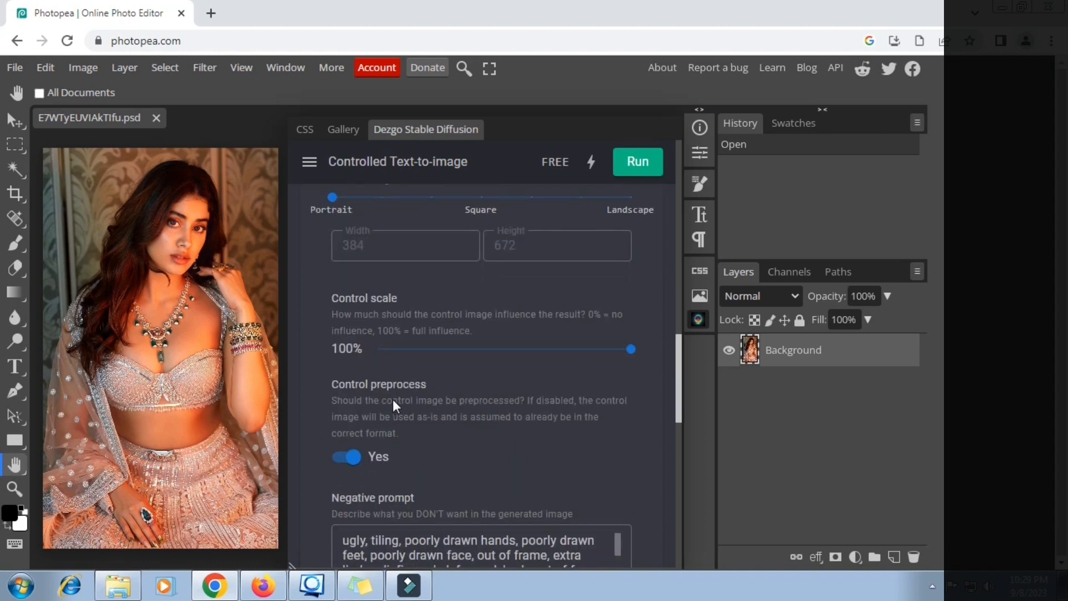
scroll(393, 399, down, 1)
scroll(393, 399, down, 2)
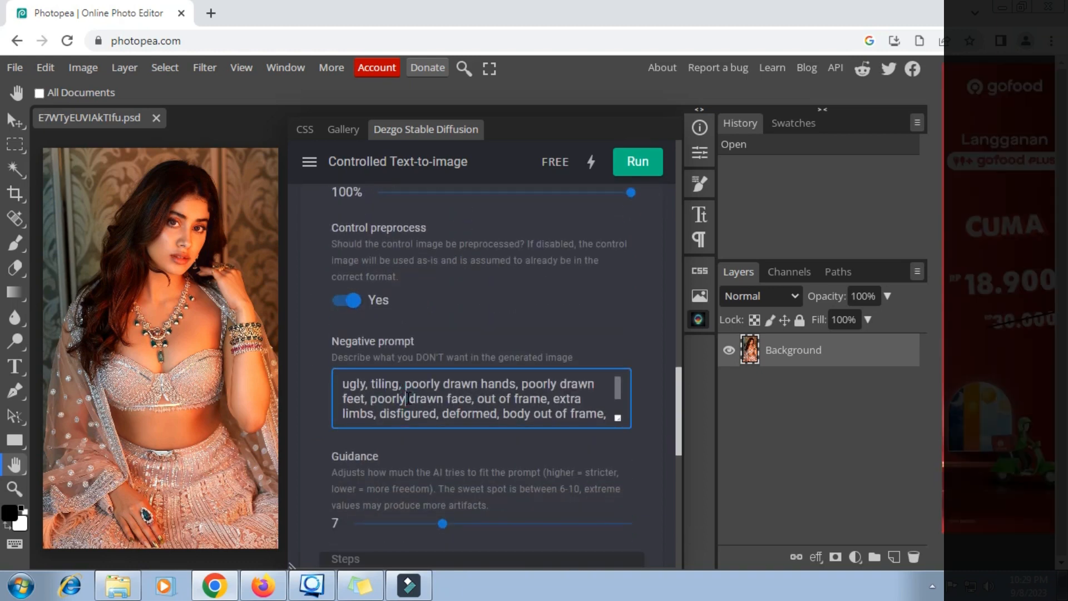
- Replace the negative prompt with the saved Sticky Notes list (ugly, blurry, watermark…)
triple_click(408, 398)
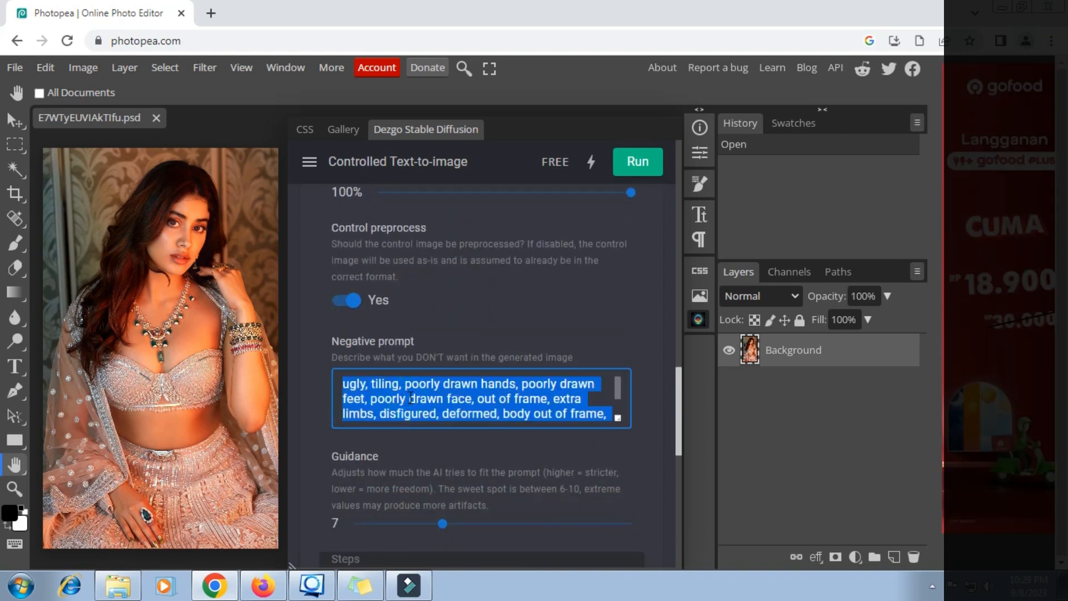
key(BackSpace)
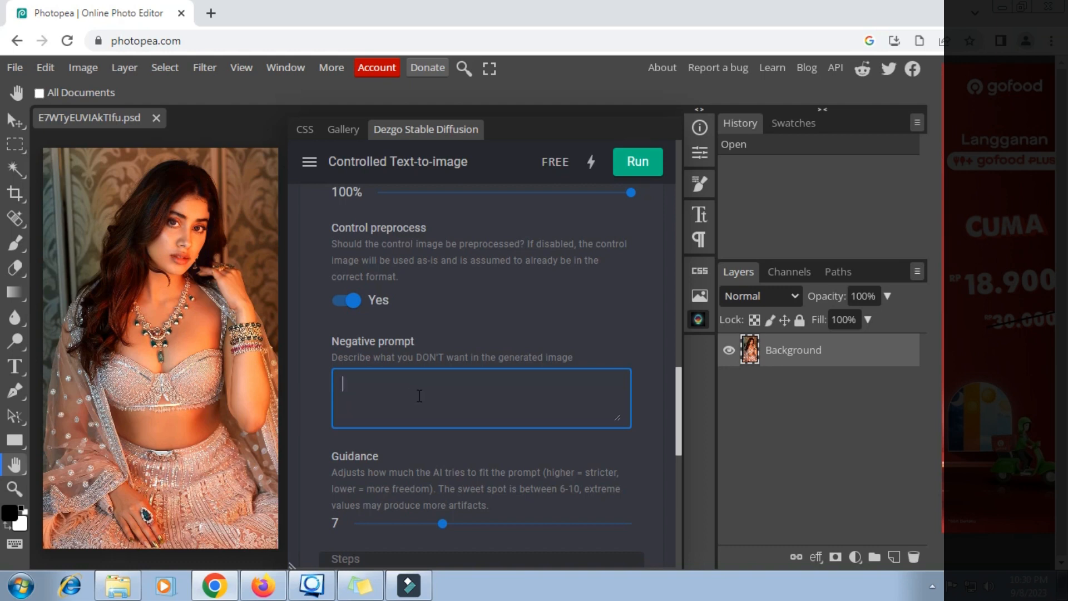
click(367, 584)
triple_click(506, 258)
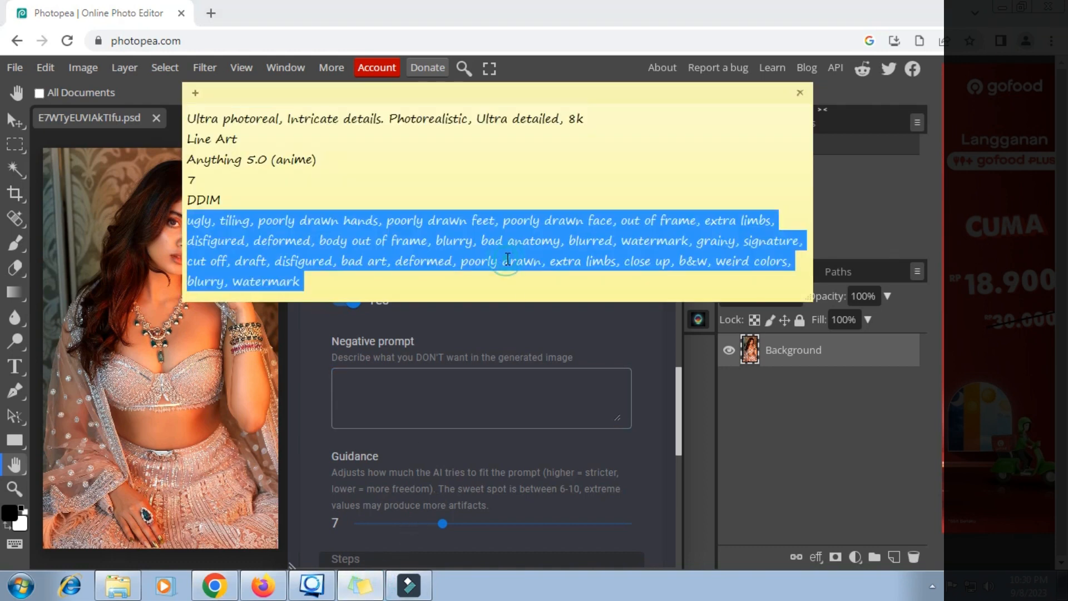
right_click(507, 262)
click(544, 286)
click(350, 382)
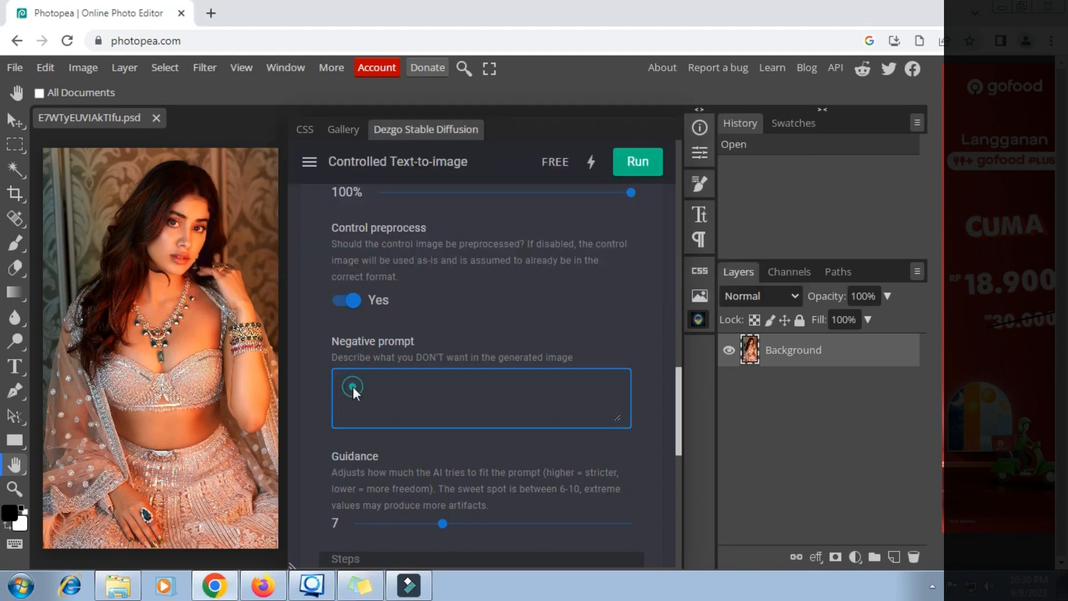
right_click(351, 385)
click(393, 264)
scroll(428, 378, down, 3)
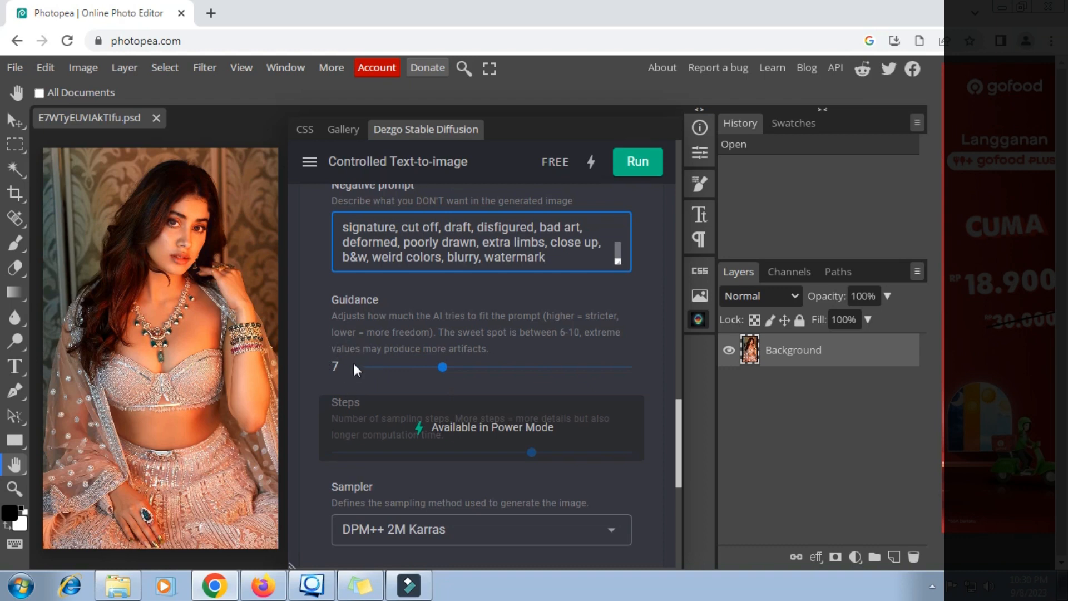
scroll(389, 396, down, 3)
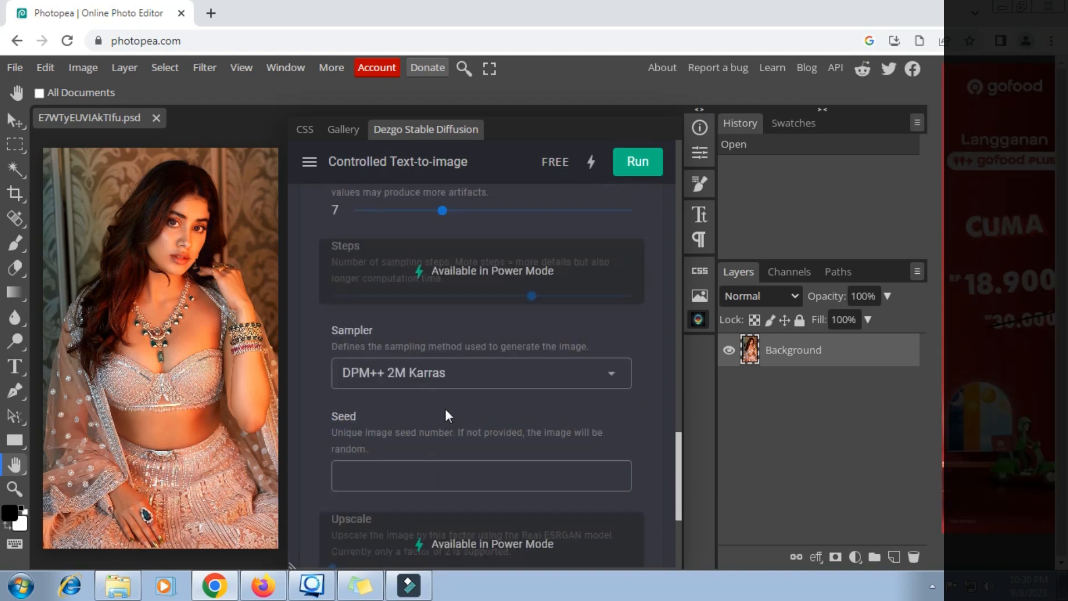
- Set the sampler to DDIM
click(615, 374)
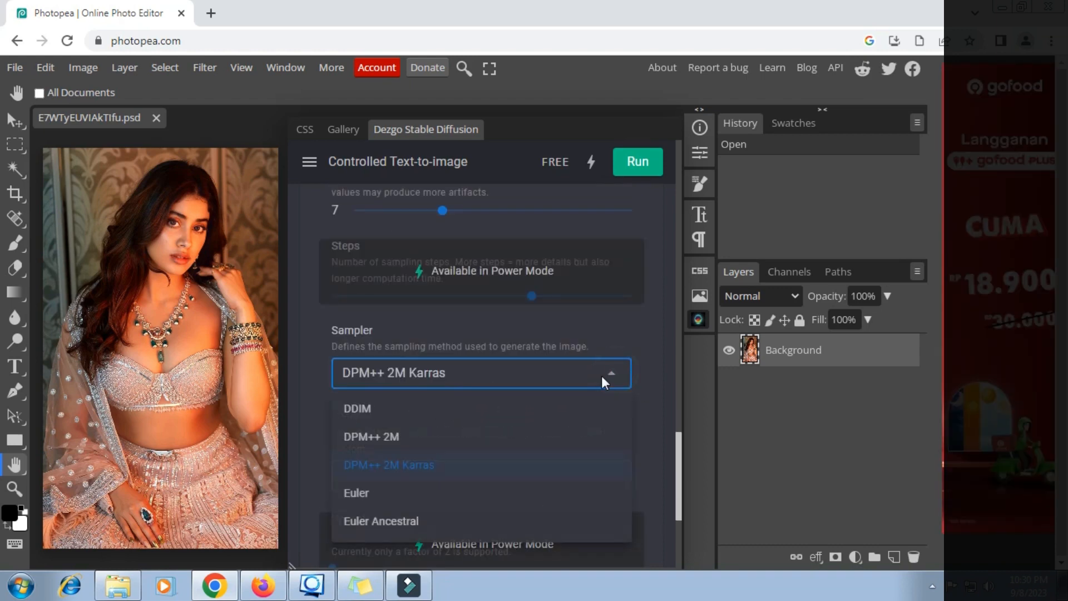
click(368, 409)
scroll(565, 375, down, 2)
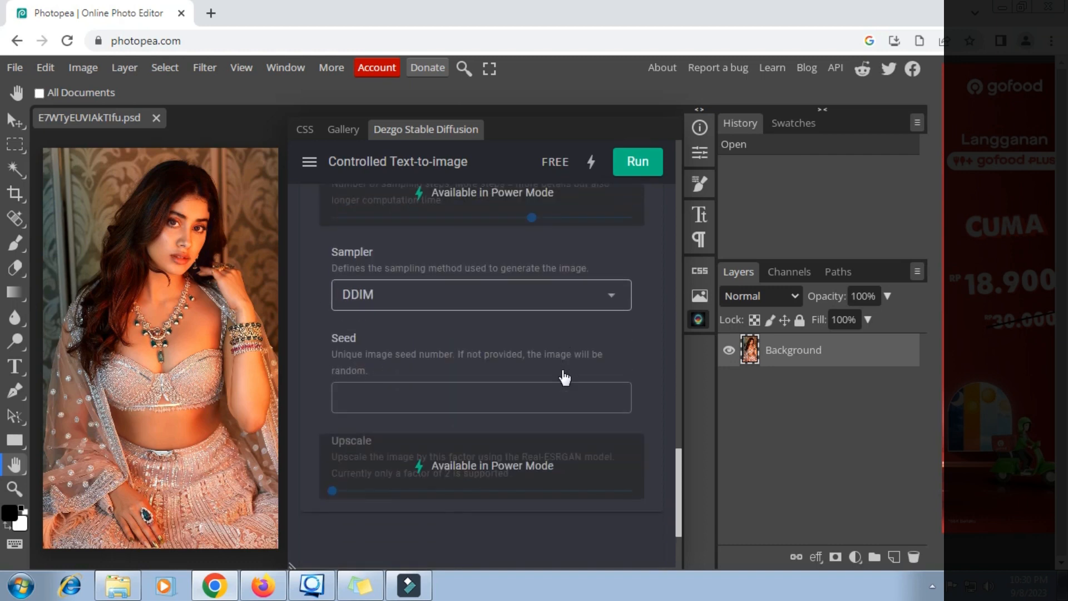
scroll(563, 376, down, 3)
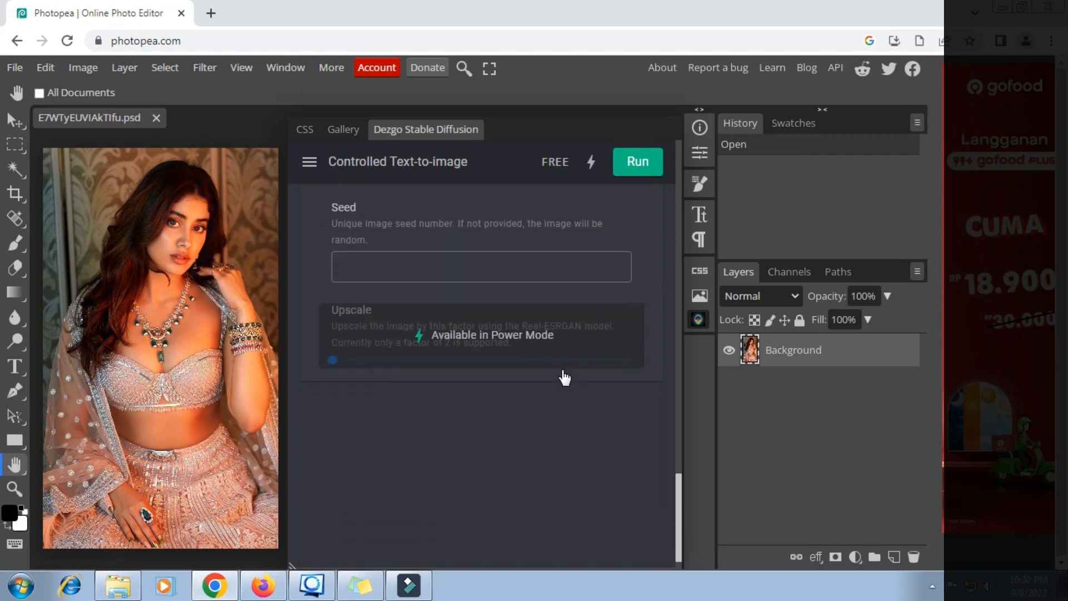
- Run Dezgo to generate an anime portrait with seed 620144178
click(652, 174)
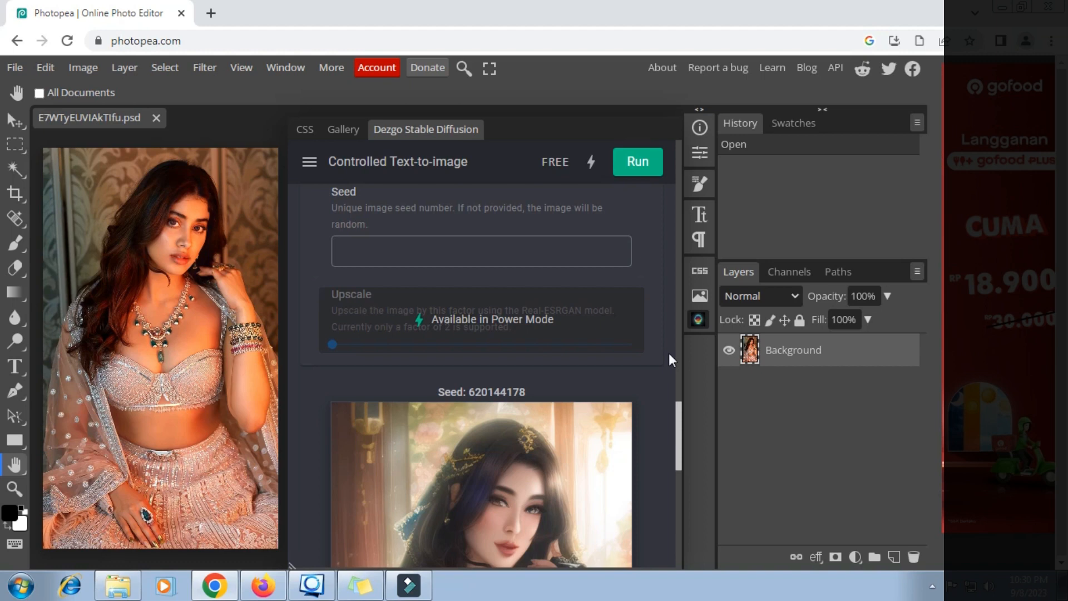
scroll(633, 363, down, 3)
scroll(633, 363, down, 3)
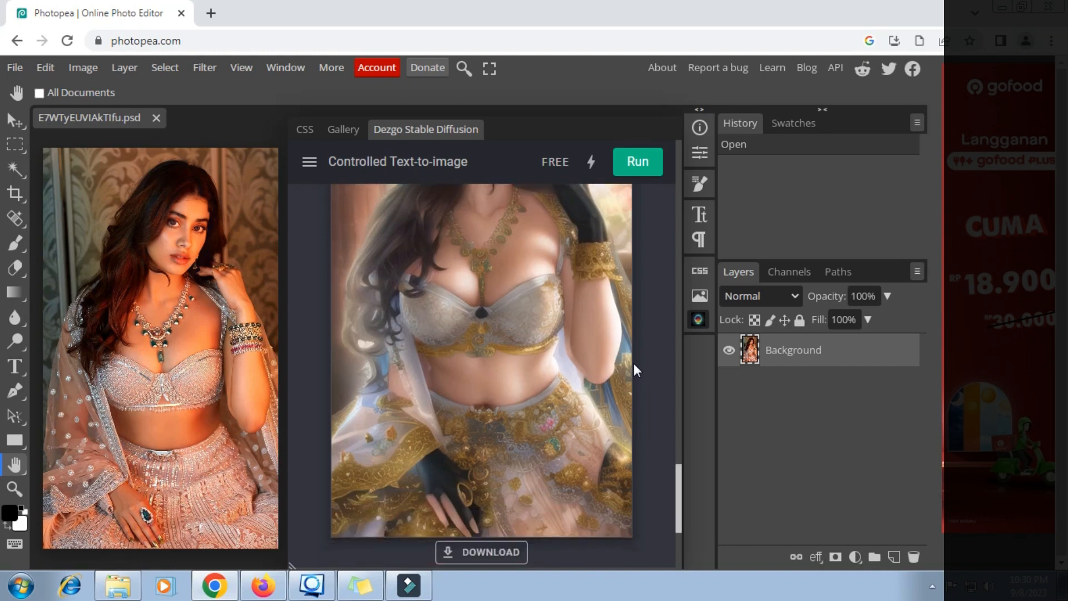
scroll(612, 363, up, 6)
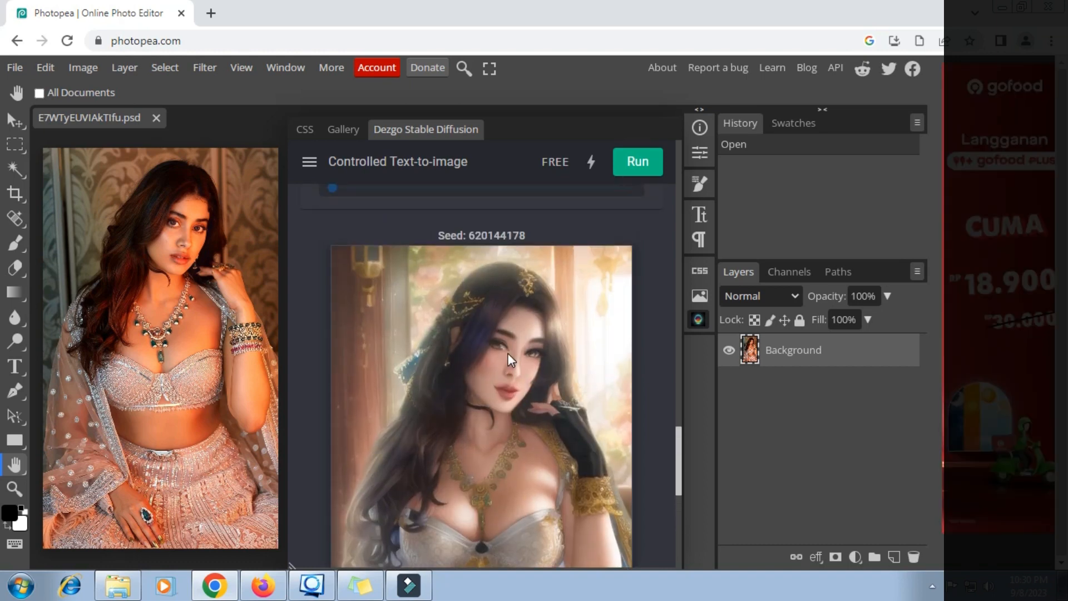
right_click(508, 353)
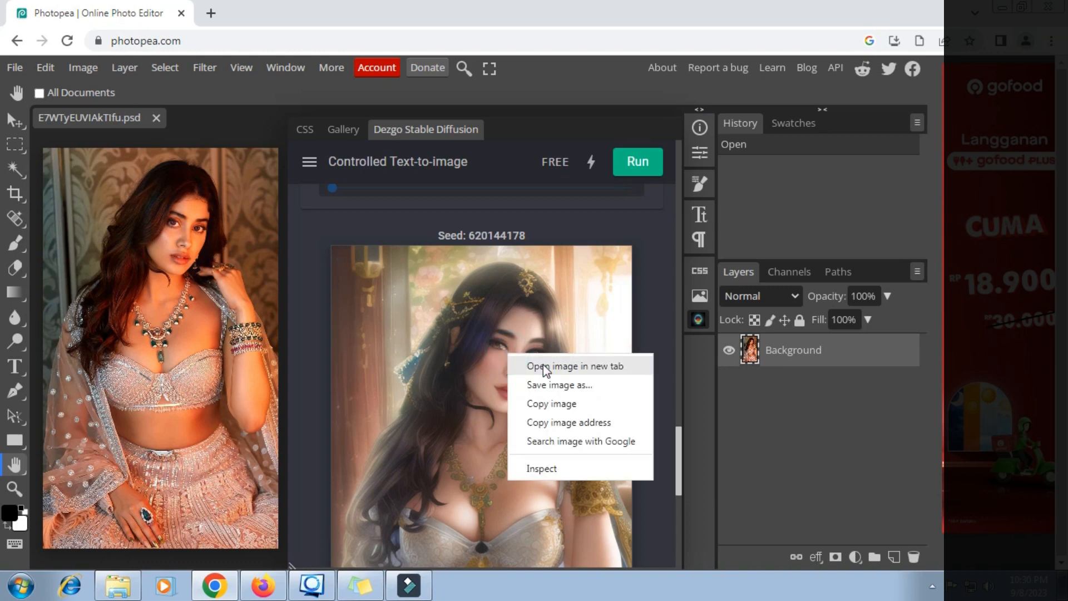
- Open the generated portrait in a new Chrome tab, zoom in to inspect it, then return to Photopea
click(573, 367)
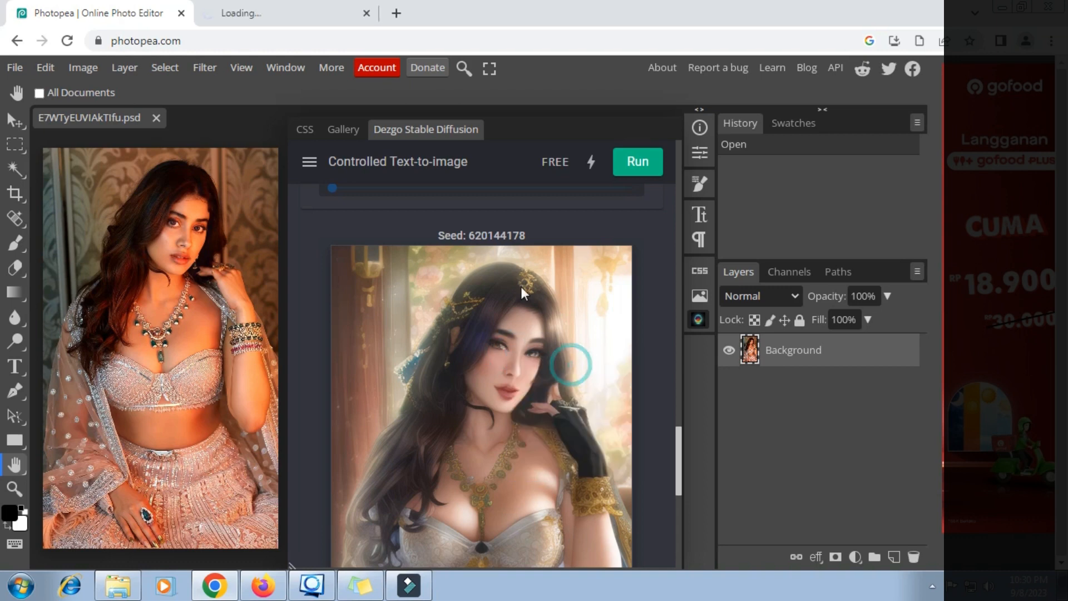
click(321, 23)
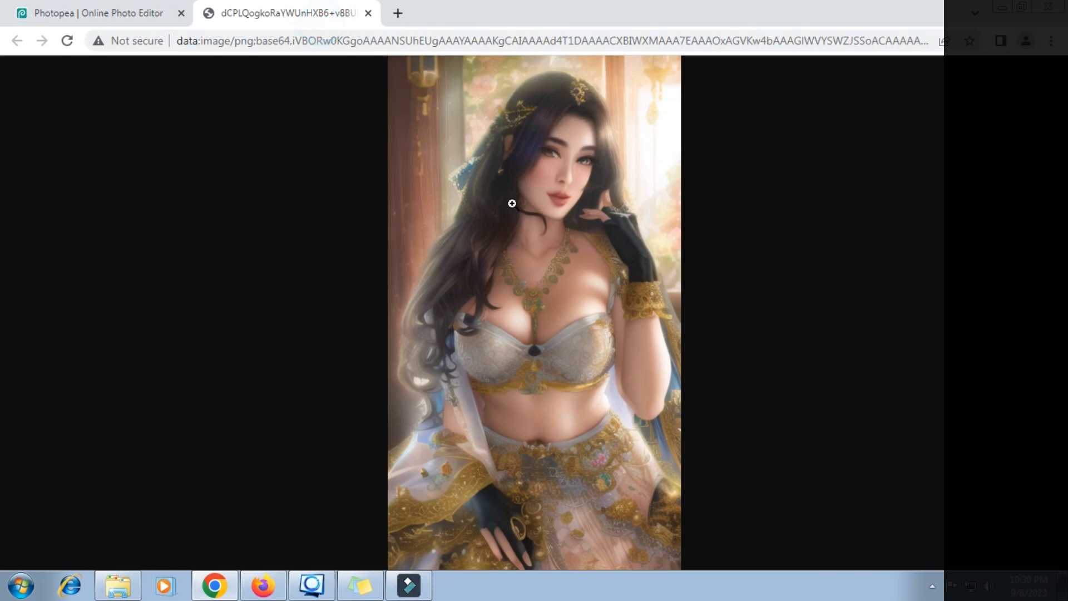
ctrl+scroll(590, 214, up, 4)
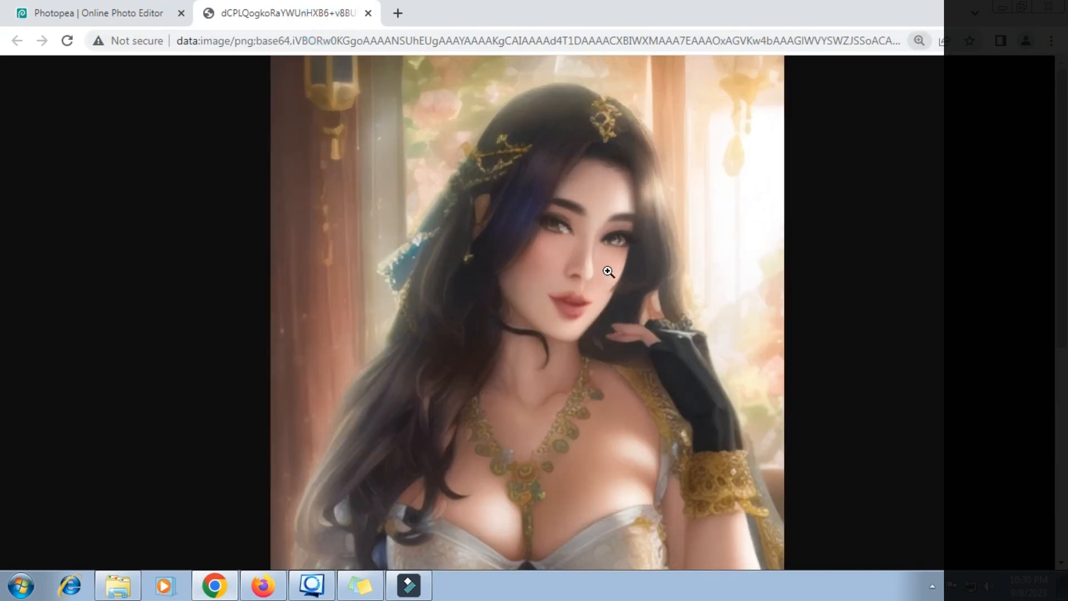
scroll(607, 270, down, 3)
scroll(608, 271, down, 1)
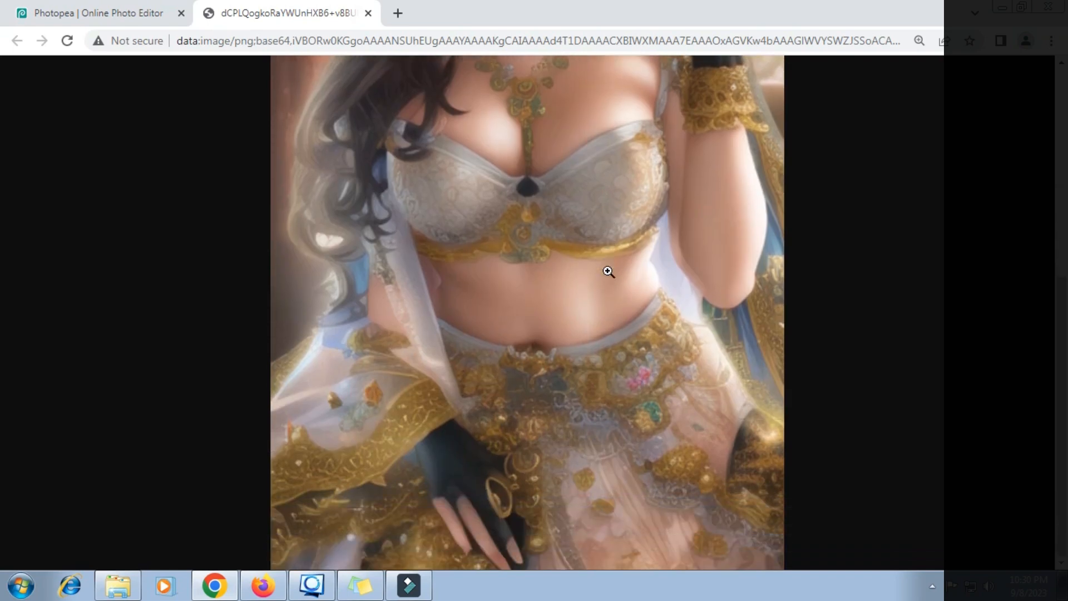
scroll(559, 312, up, 4)
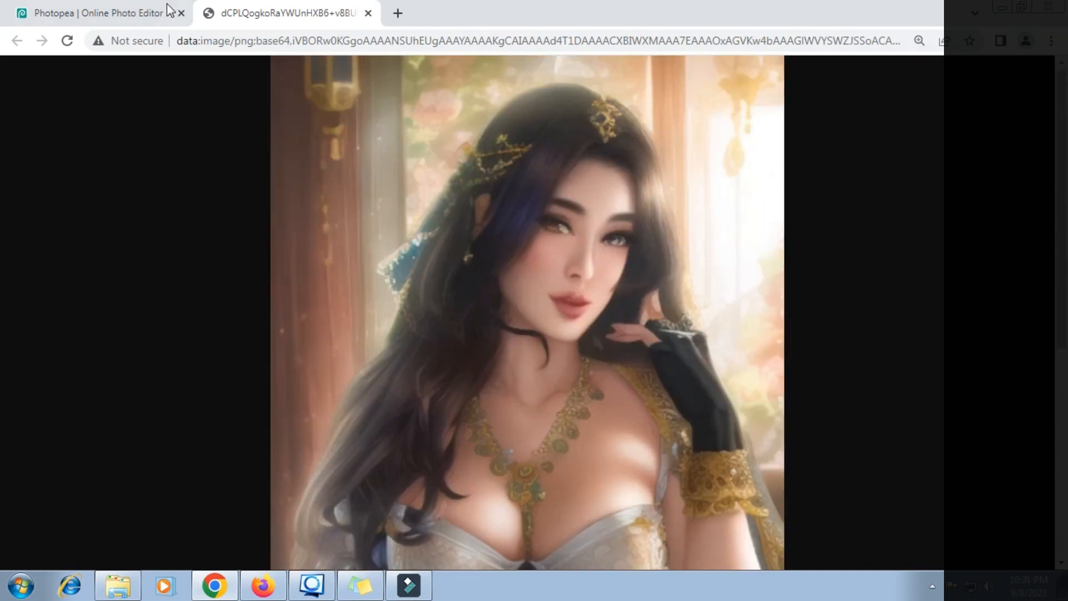
click(152, 15)
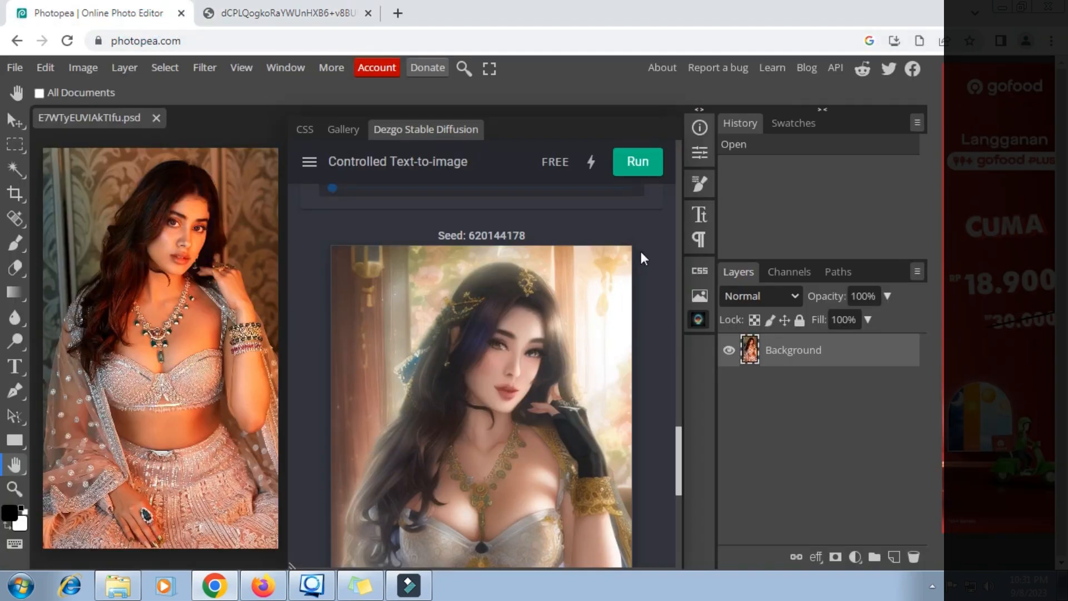
- Rerun Dezgo for a second portrait (seed 999070935) and open it in a new tab
click(638, 167)
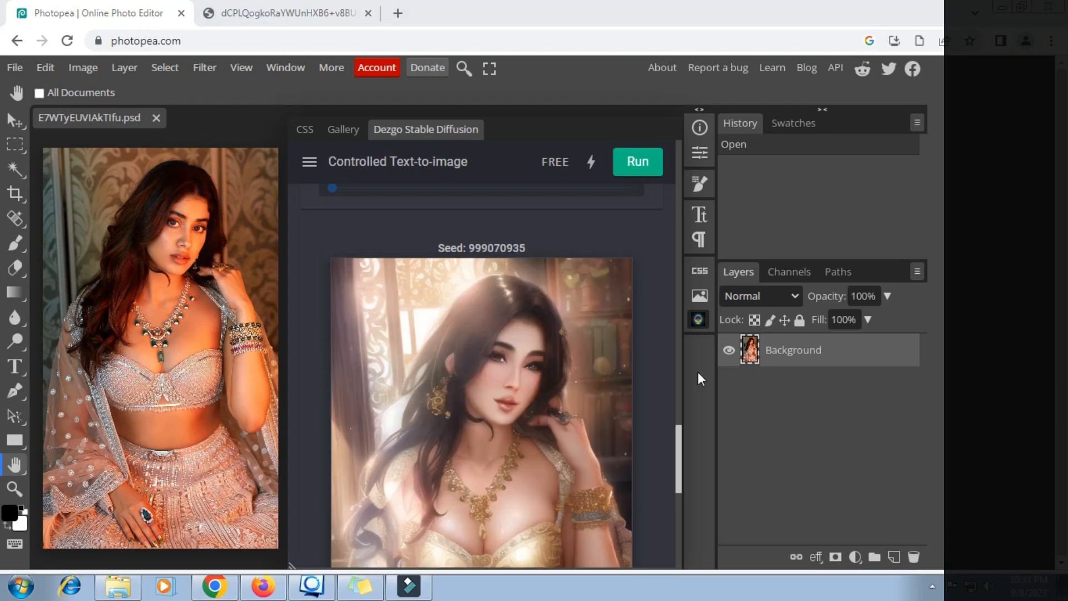
click(698, 372)
scroll(556, 348, down, 3)
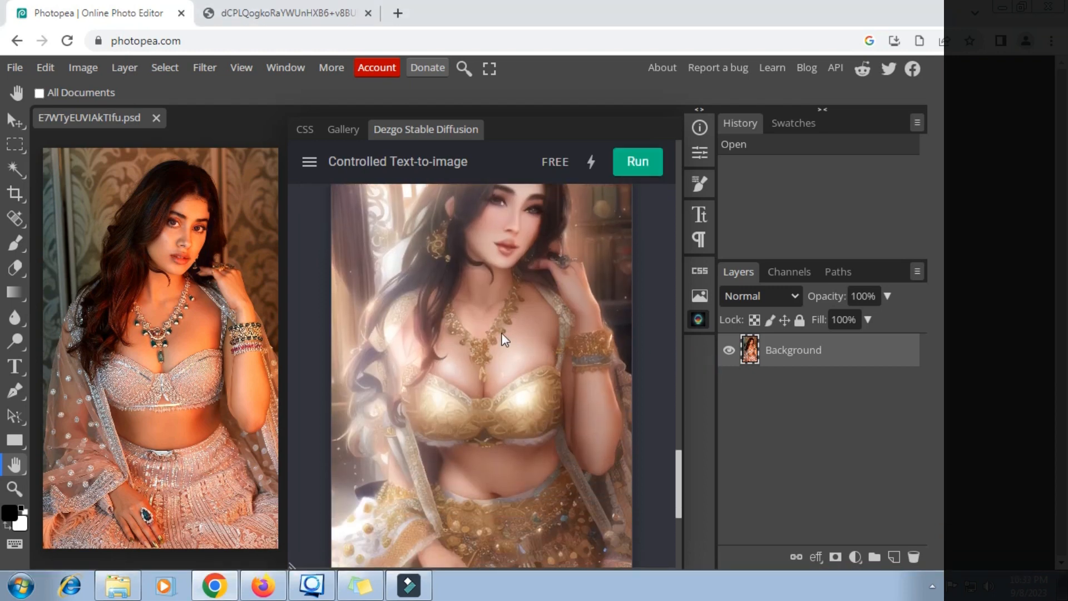
right_click(502, 333)
click(524, 343)
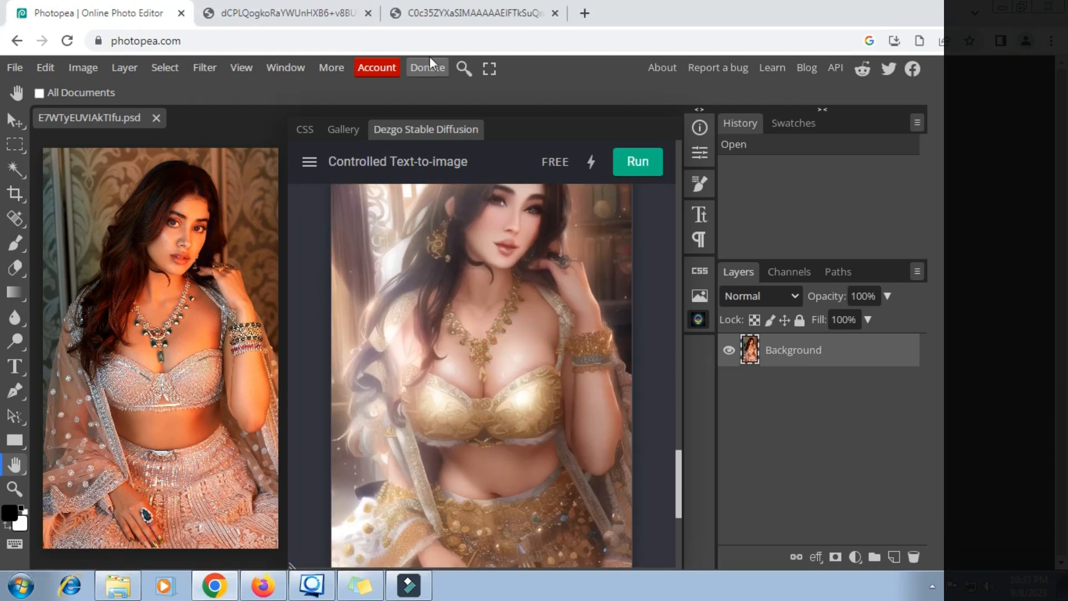
- Zoom in on the second anime portrait in its own tab, then go back to Photopea
click(477, 18)
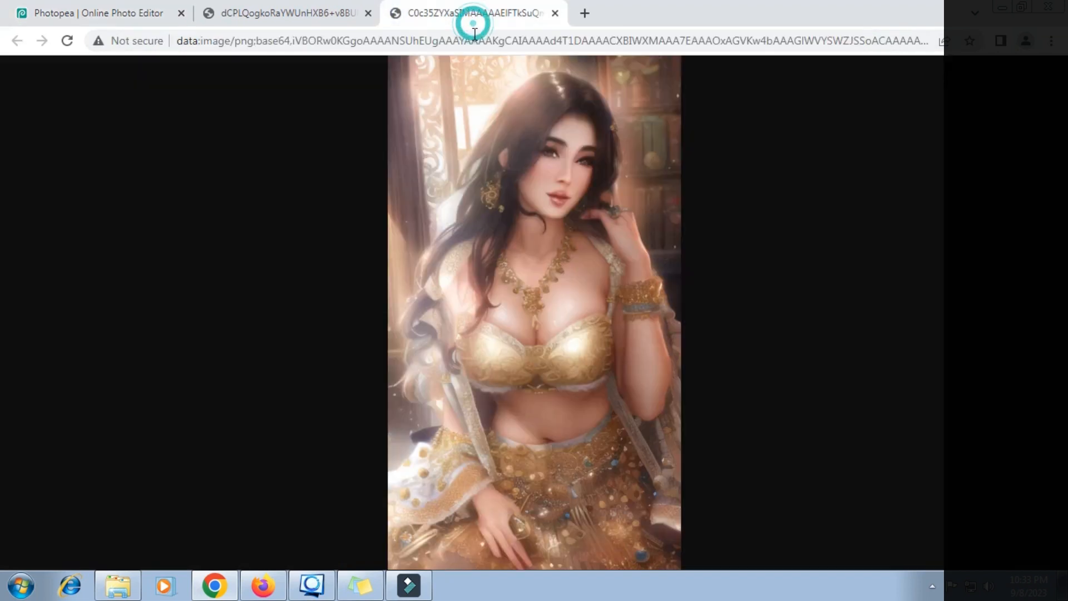
click(539, 145)
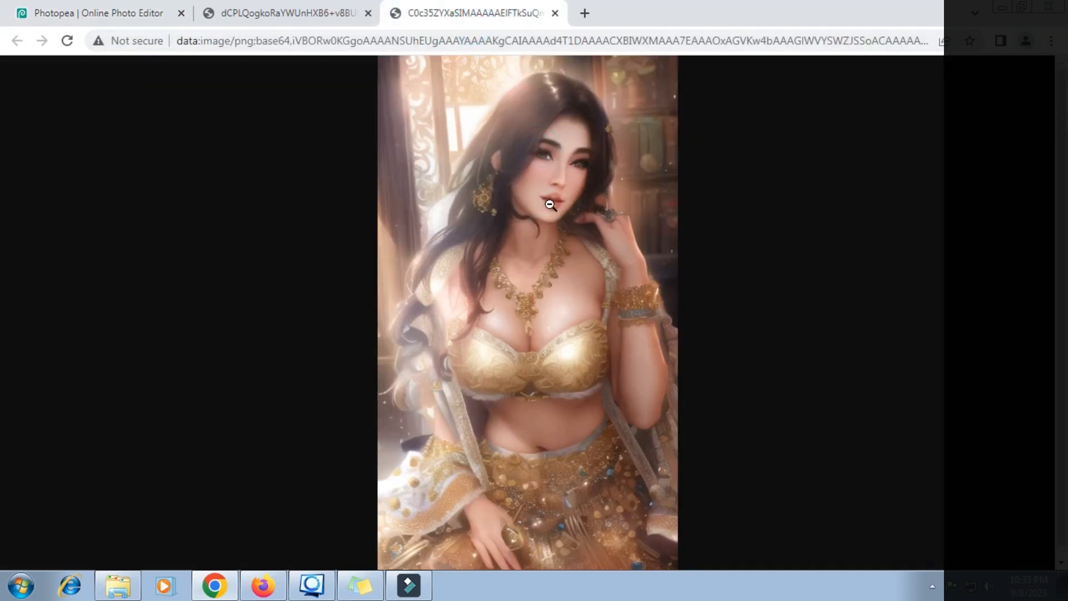
key(ctrl+plus)
key(ctrl+plus)
key(ctrl+plus)
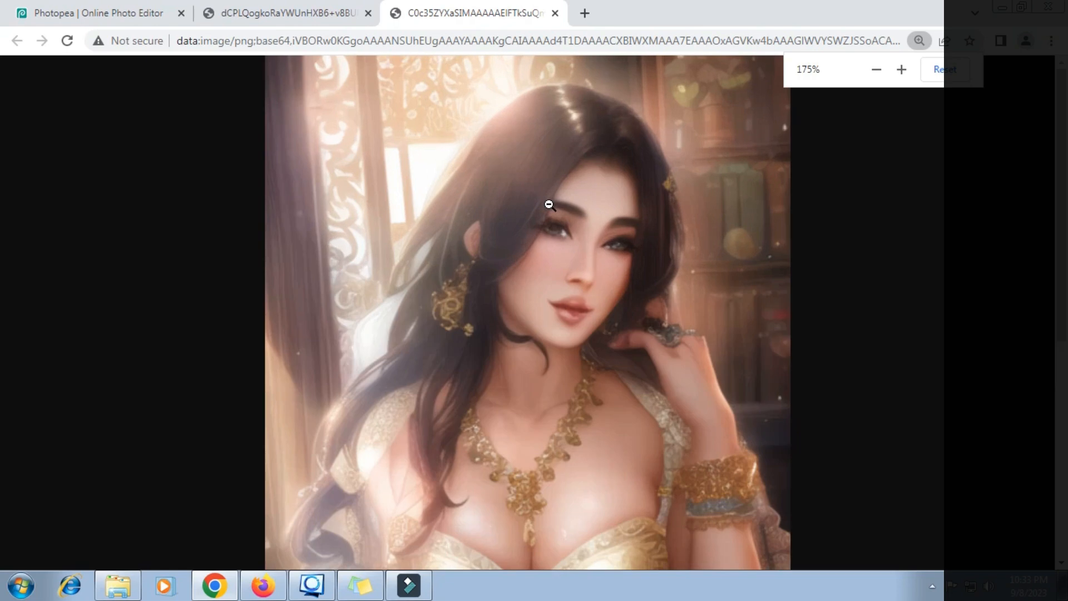
scroll(550, 205, down, 1)
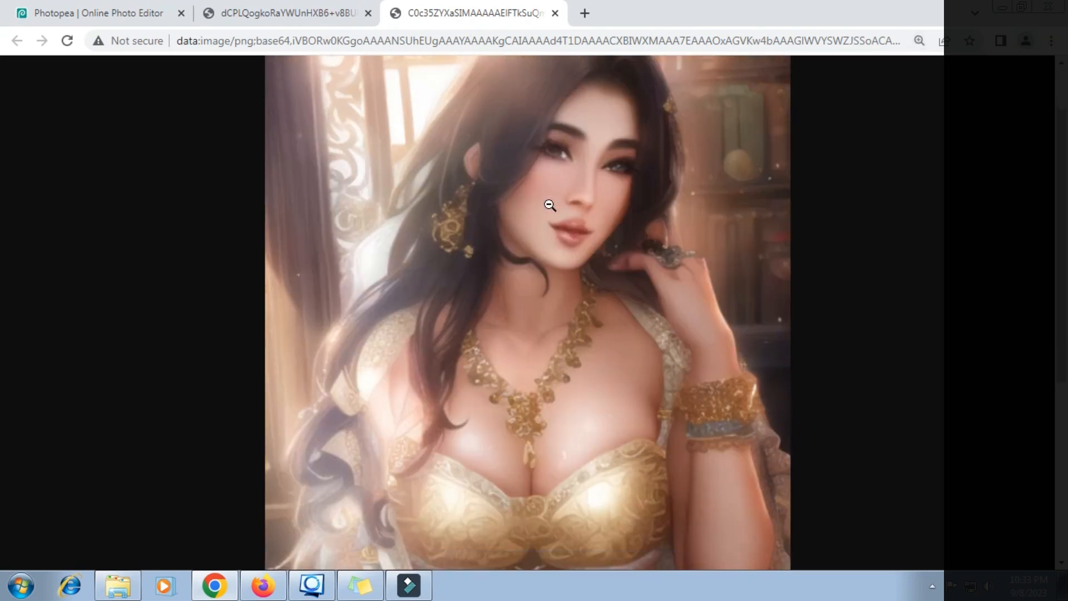
scroll(550, 206, down, 5)
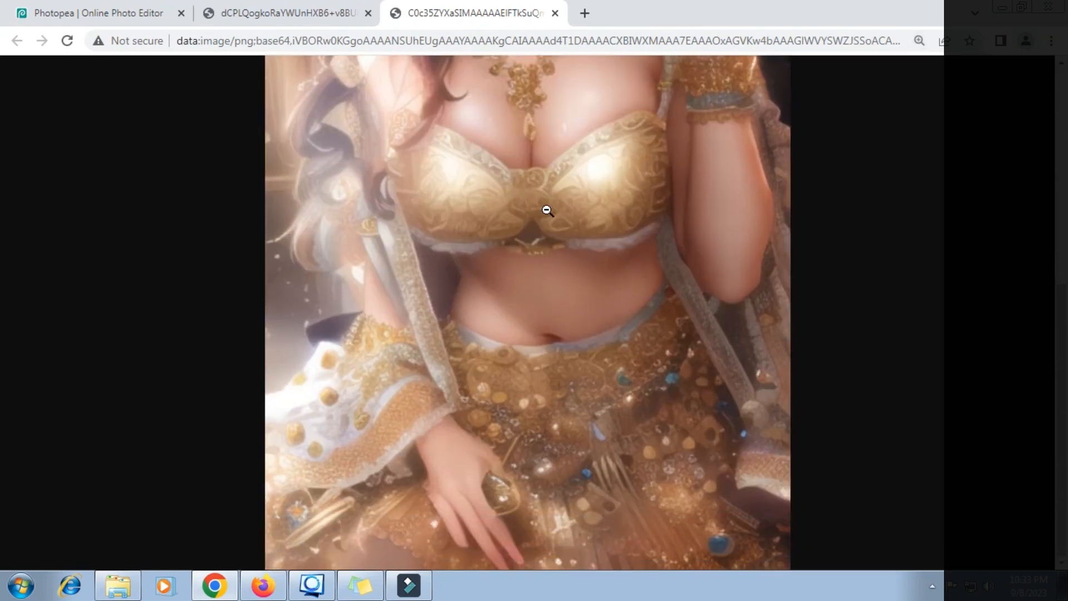
scroll(547, 210, up, 5)
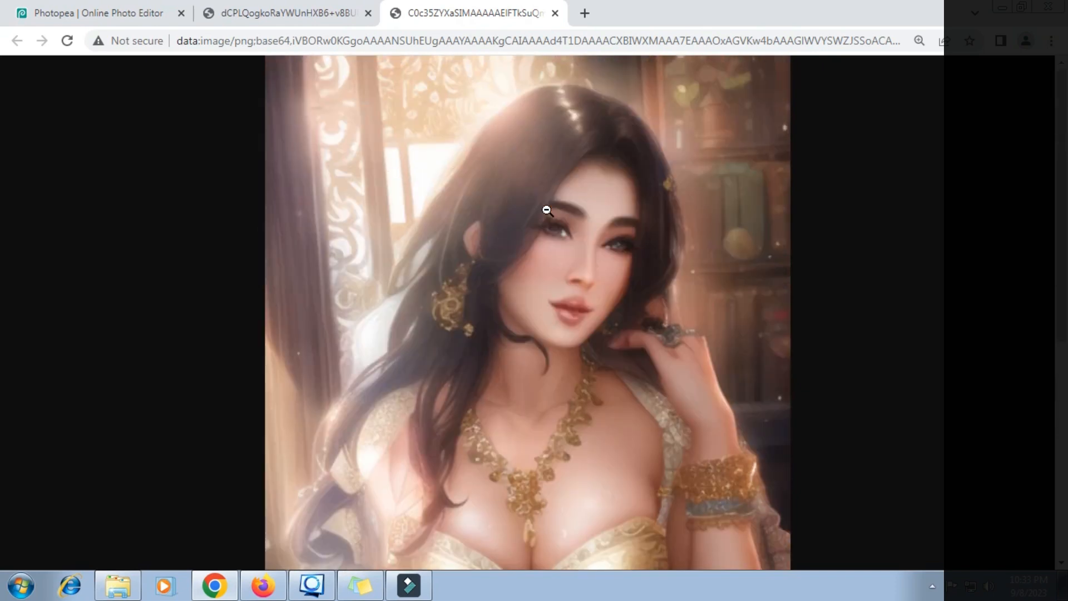
click(114, 12)
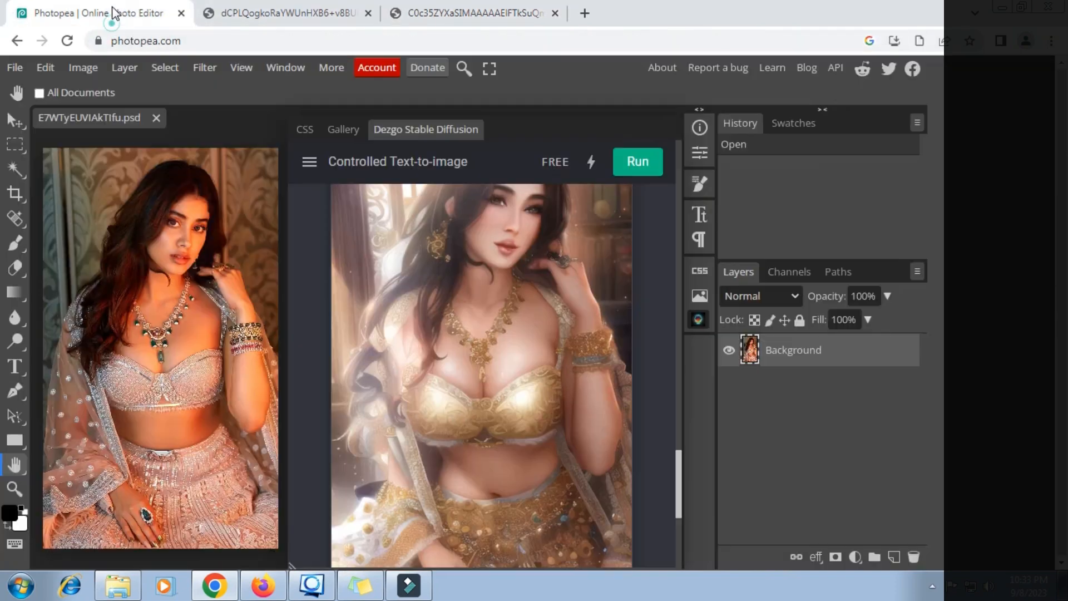
scroll(570, 269, up, 1)
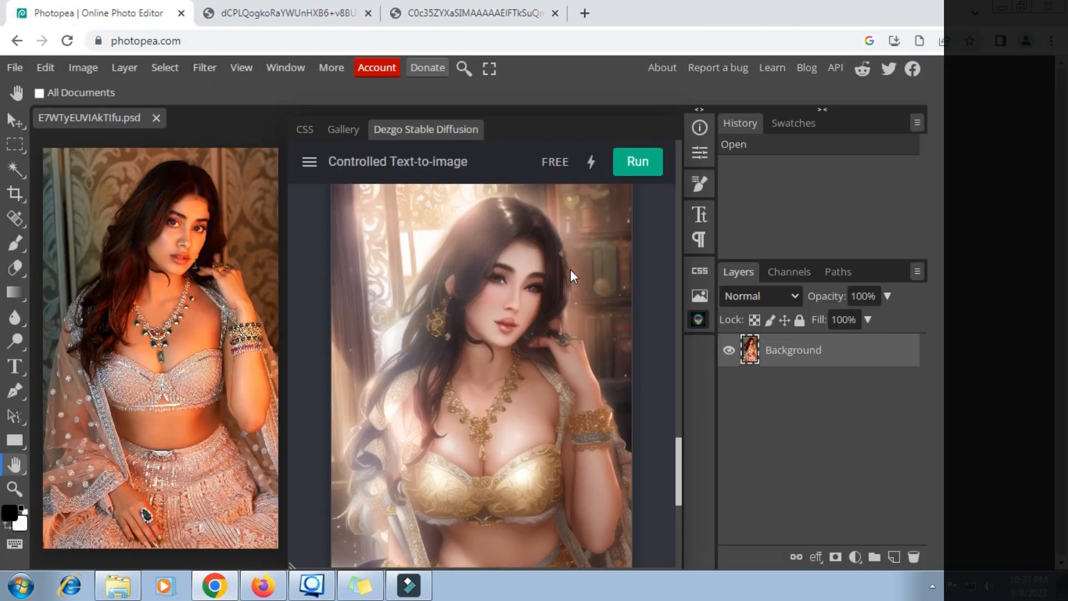
click(636, 176)
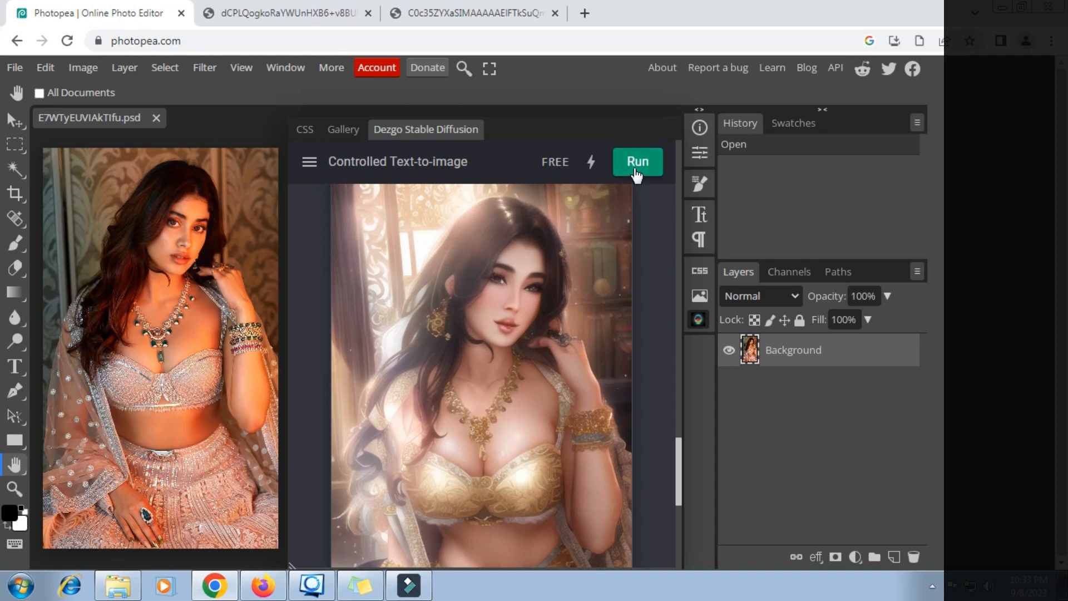
click(636, 176)
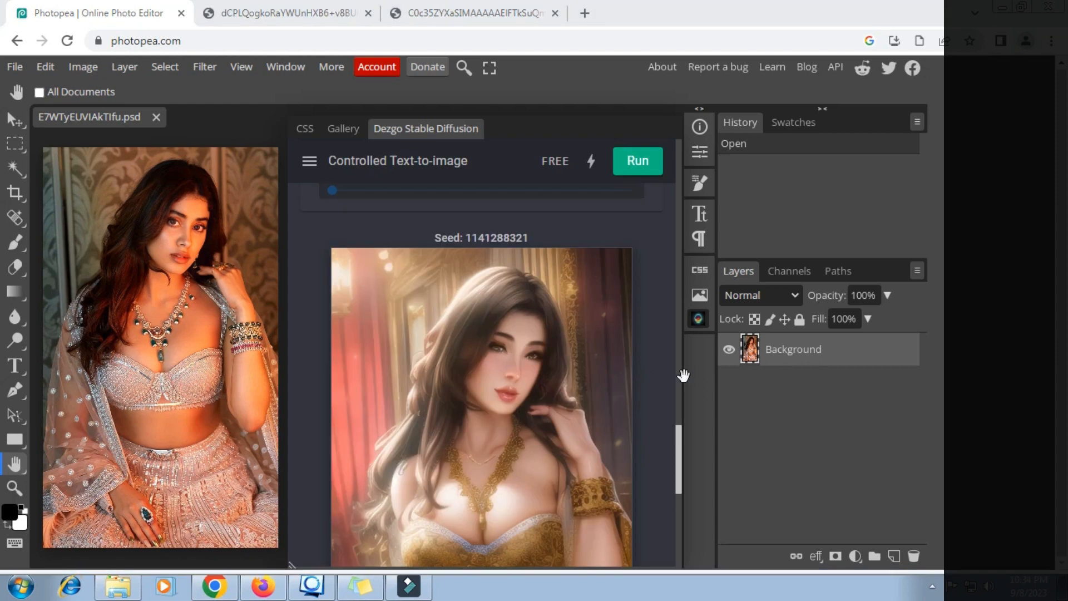
scroll(538, 328, down, 3)
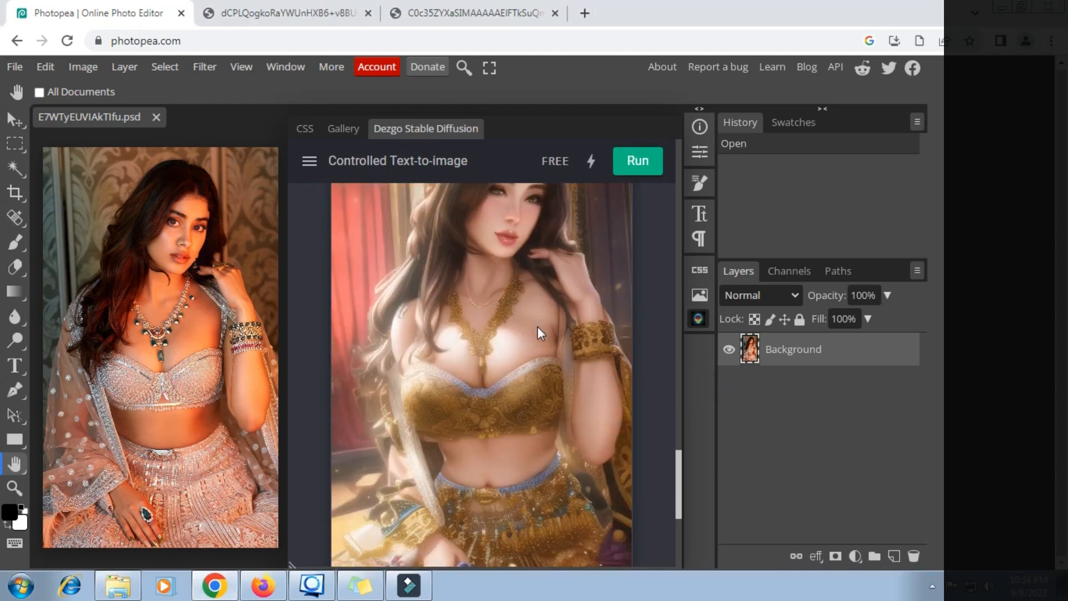
scroll(538, 332, down, 2)
scroll(537, 326, up, 4)
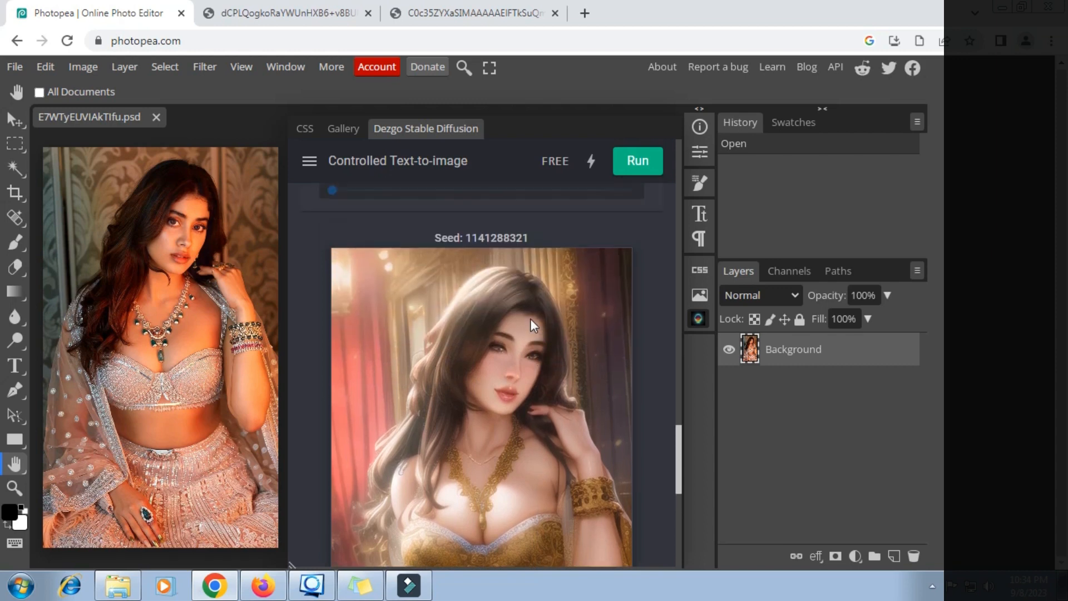
- Open the third portrait full-size in a fourth browser tab, then return to Photopea
right_click(531, 320)
click(562, 332)
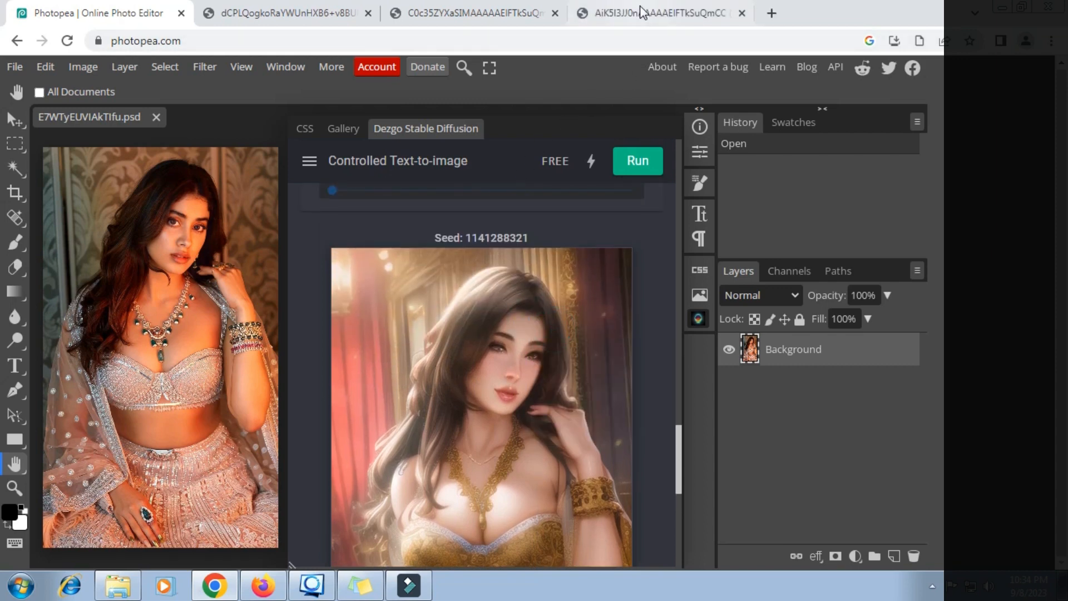
click(643, 12)
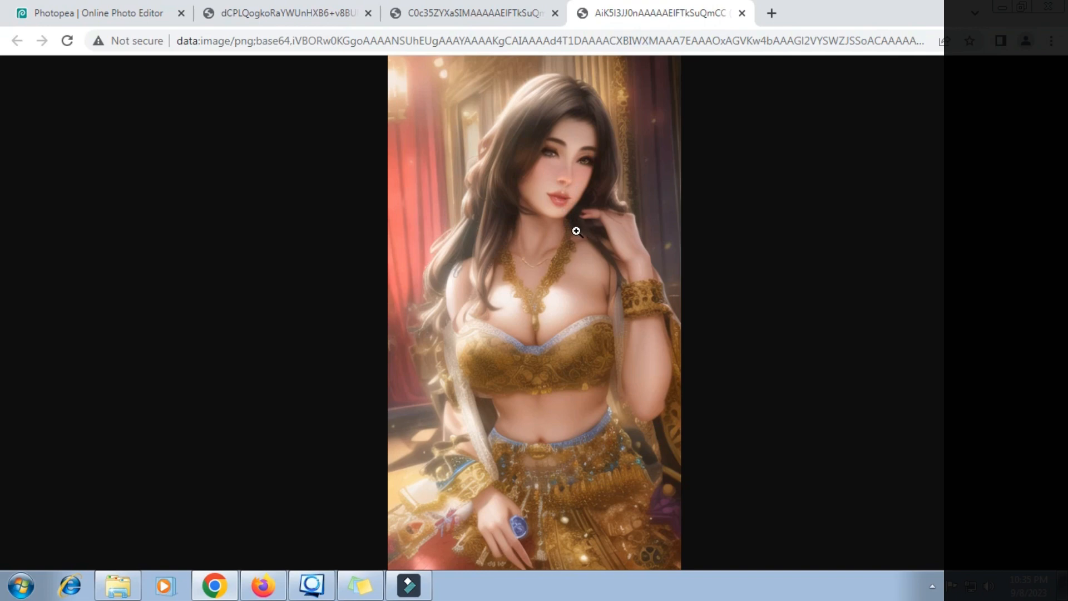
click(111, 17)
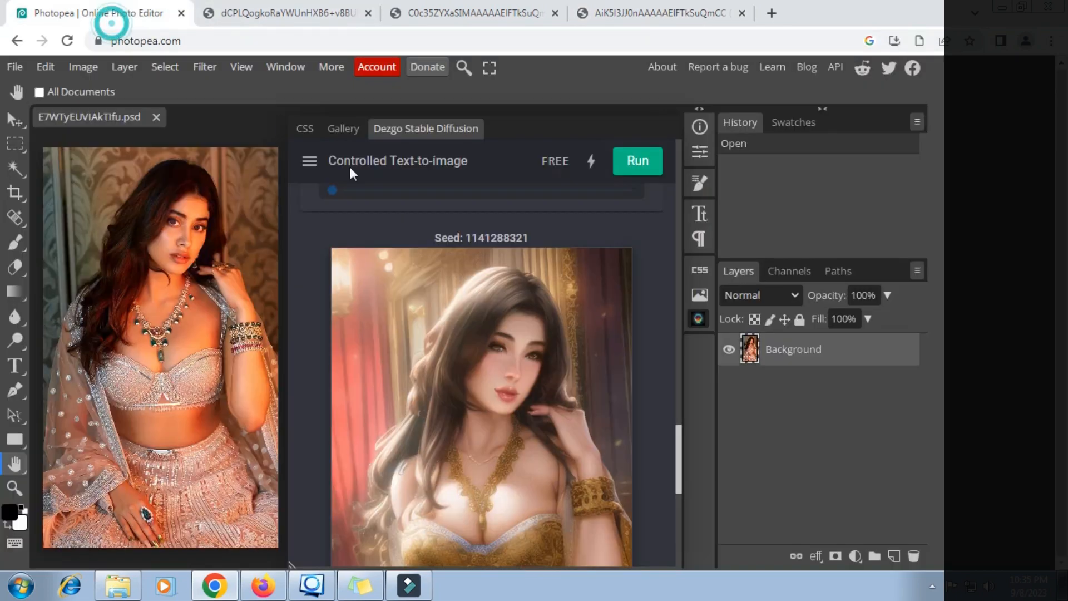
- Set Dezgo Guidance to 9 and rerun, yielding a silver-haired woman with flowers and gold jewellery
scroll(433, 233, up, 5)
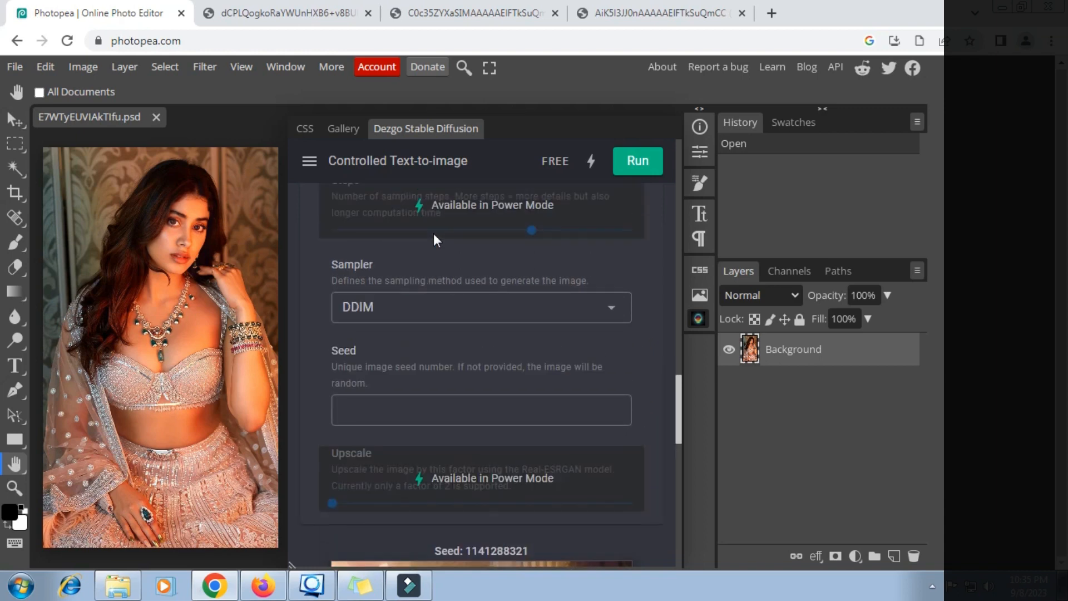
scroll(433, 233, up, 3)
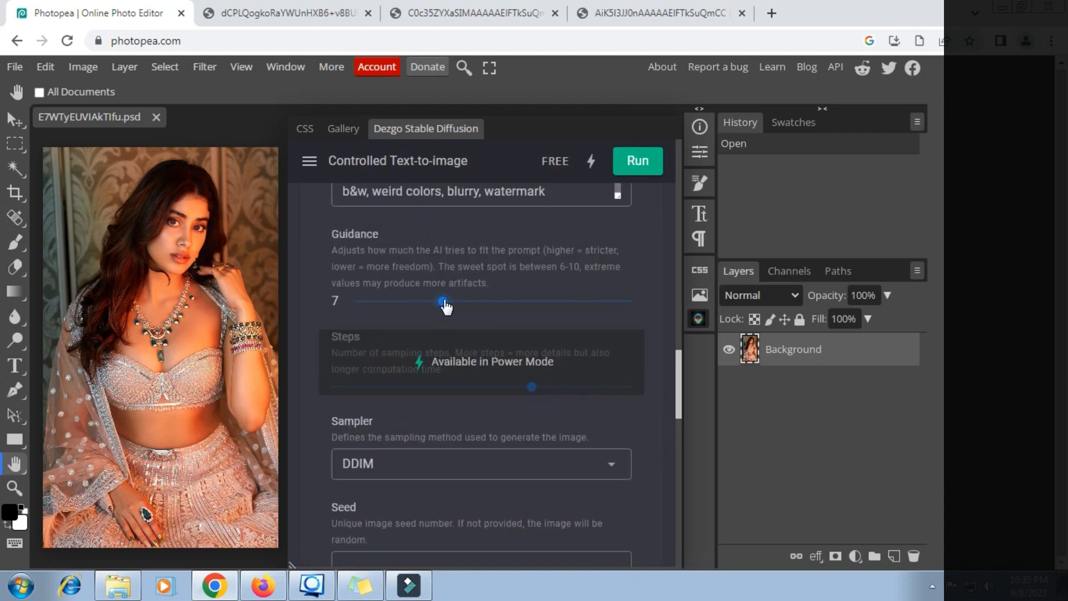
drag(446, 306, 471, 307)
scroll(484, 302, down, 6)
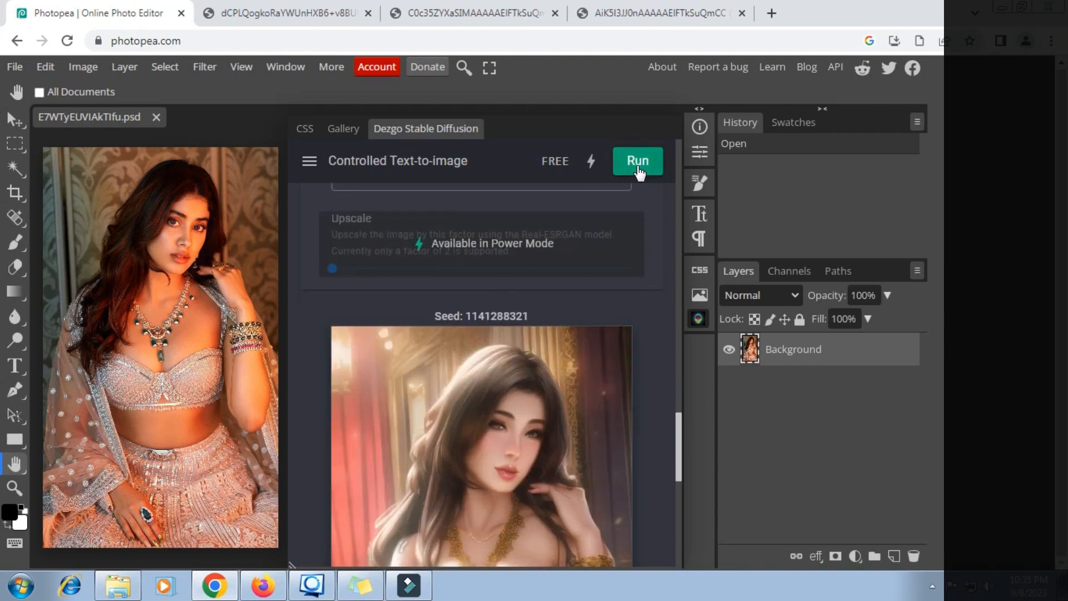
click(638, 168)
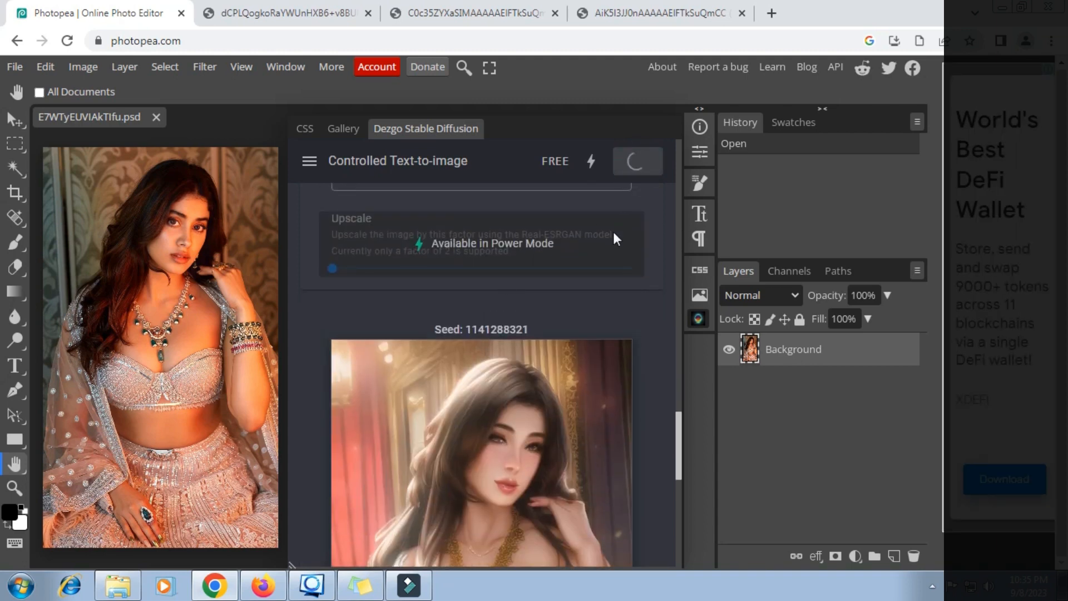
scroll(613, 231, down, 1)
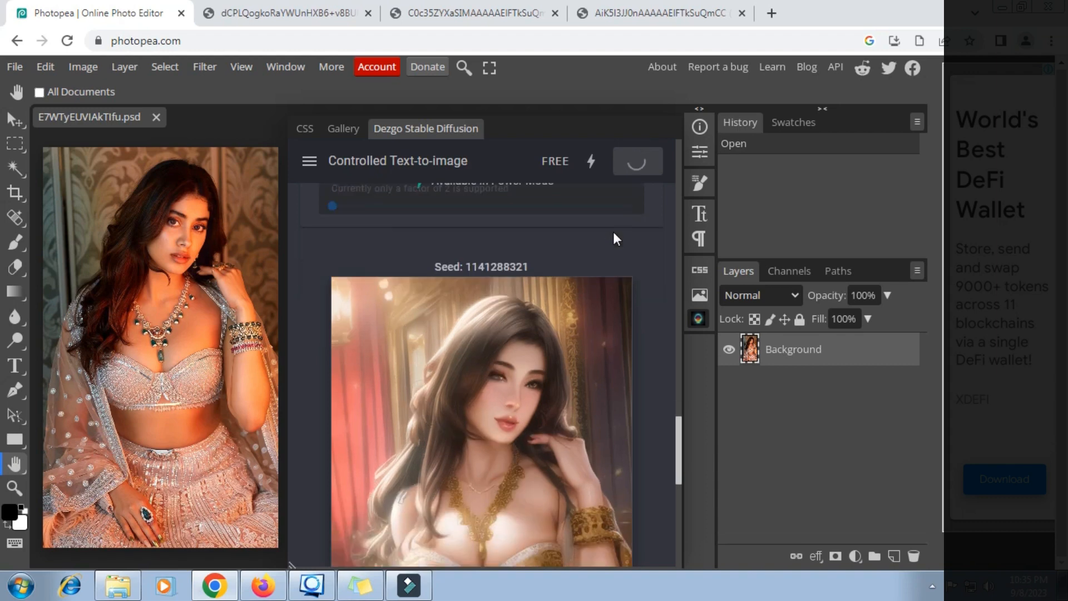
scroll(613, 232, down, 1)
scroll(614, 232, down, 1)
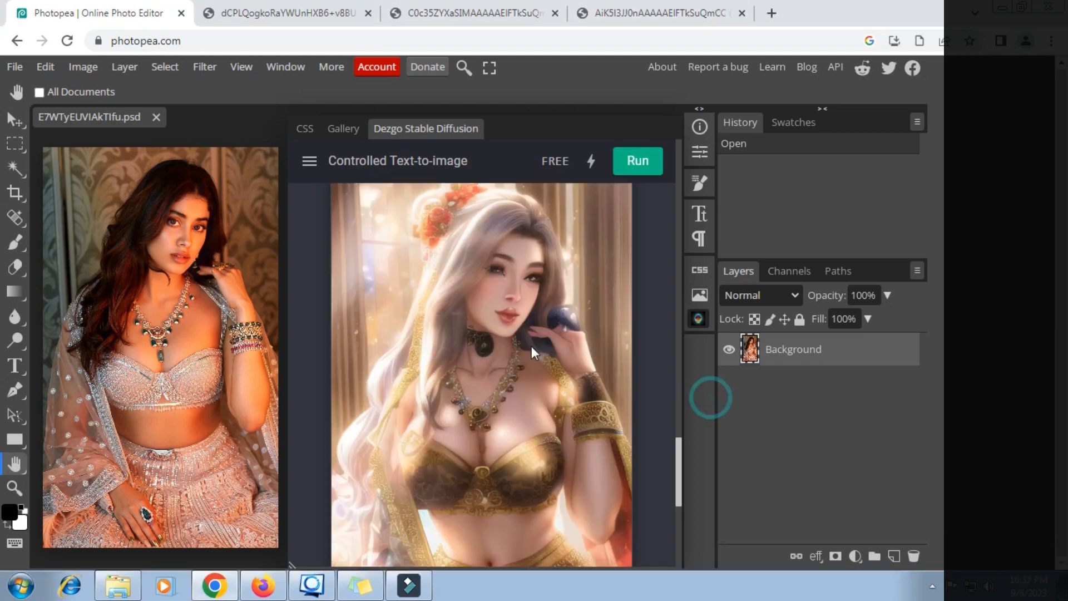
scroll(532, 346, down, 3)
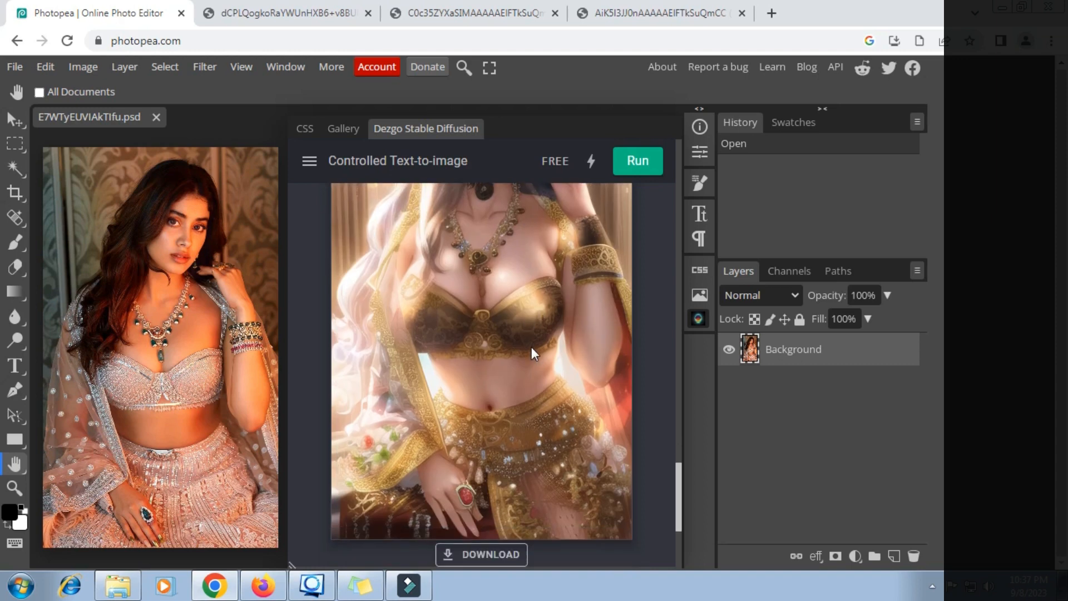
scroll(532, 348, up, 3)
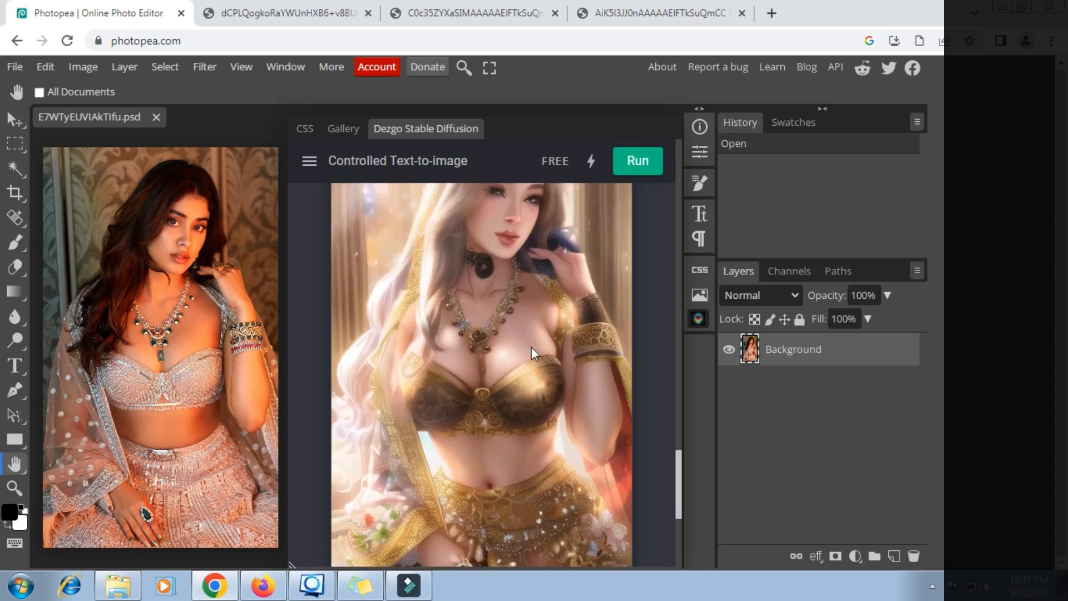
- View the silver-haired portrait zoomed in its own fifth tab, then return to Photopea
right_click(493, 326)
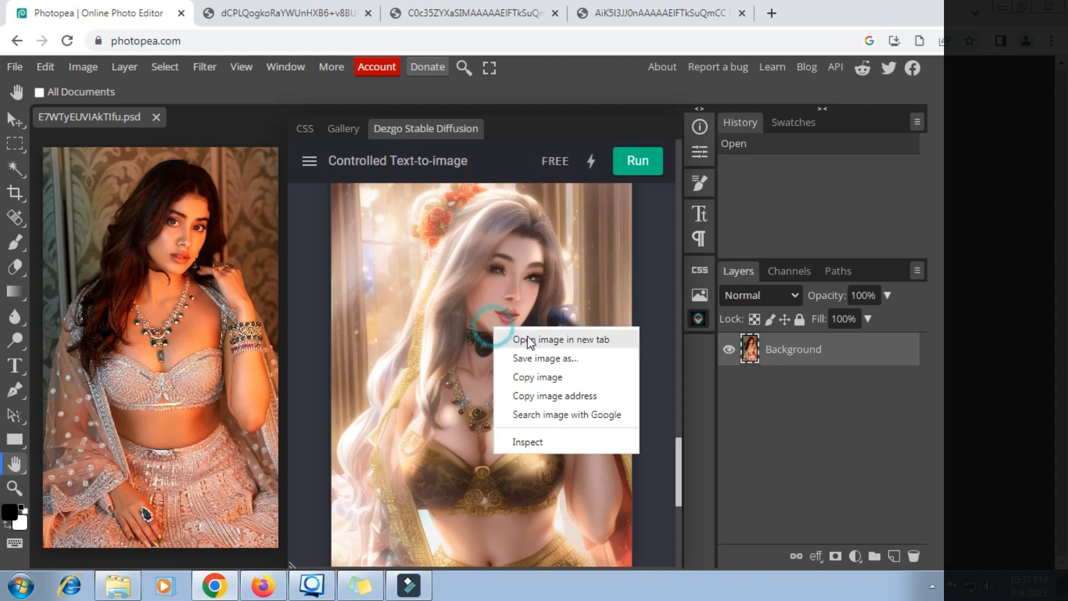
click(529, 338)
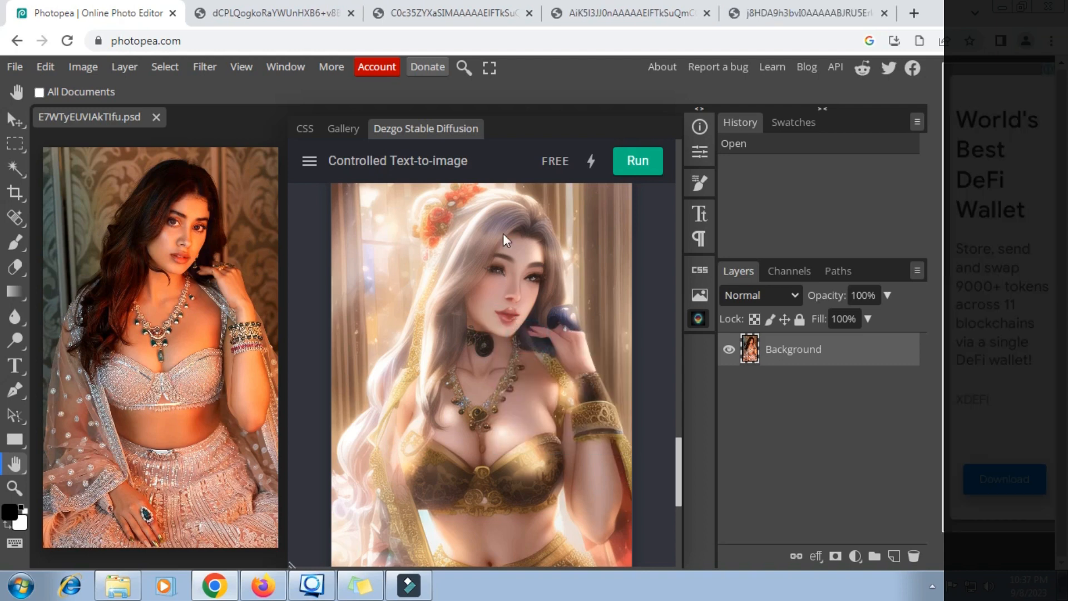
click(785, 16)
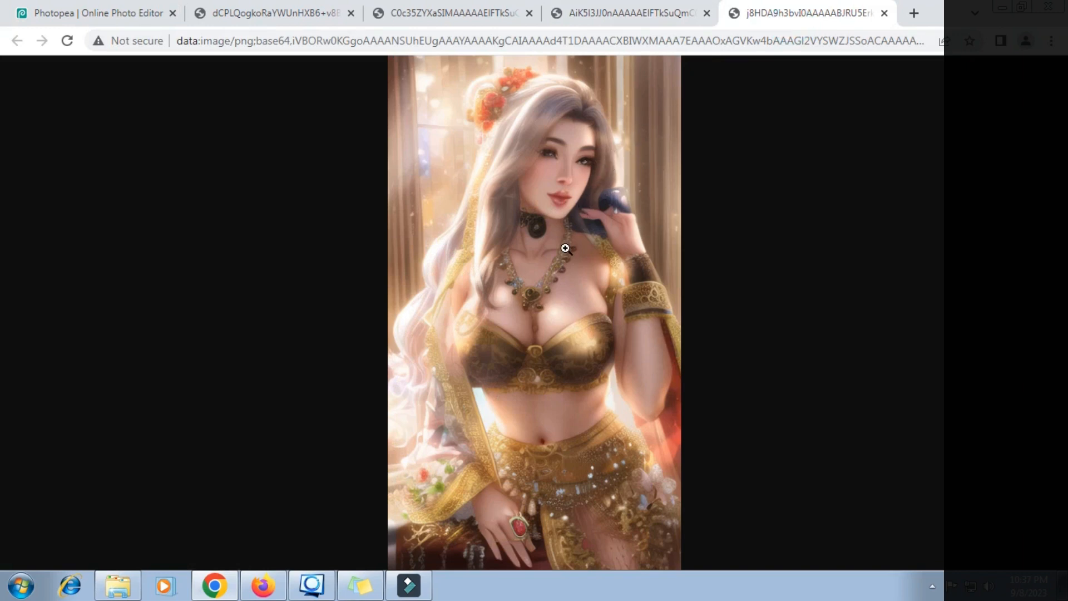
scroll(564, 249, up, 5)
scroll(565, 249, up, 1)
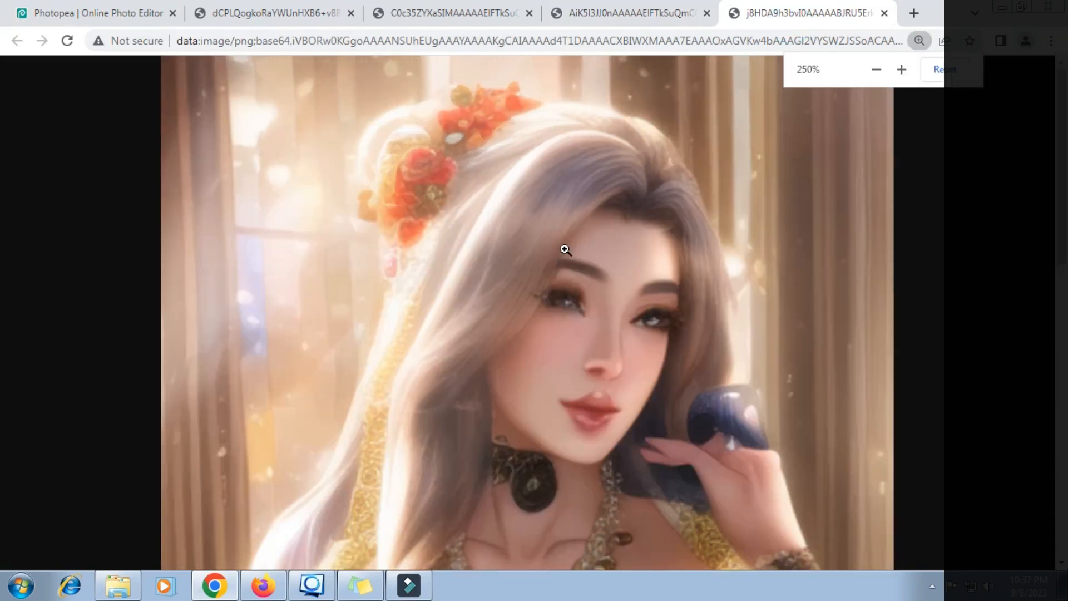
scroll(564, 248, down, 3)
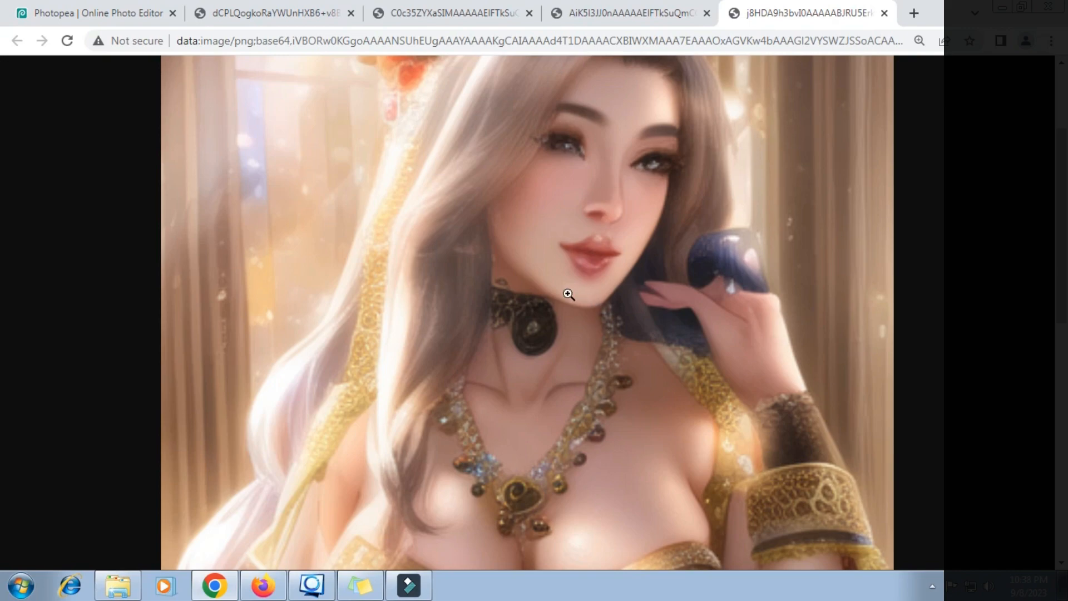
scroll(568, 294, up, 1)
scroll(568, 294, down, 5)
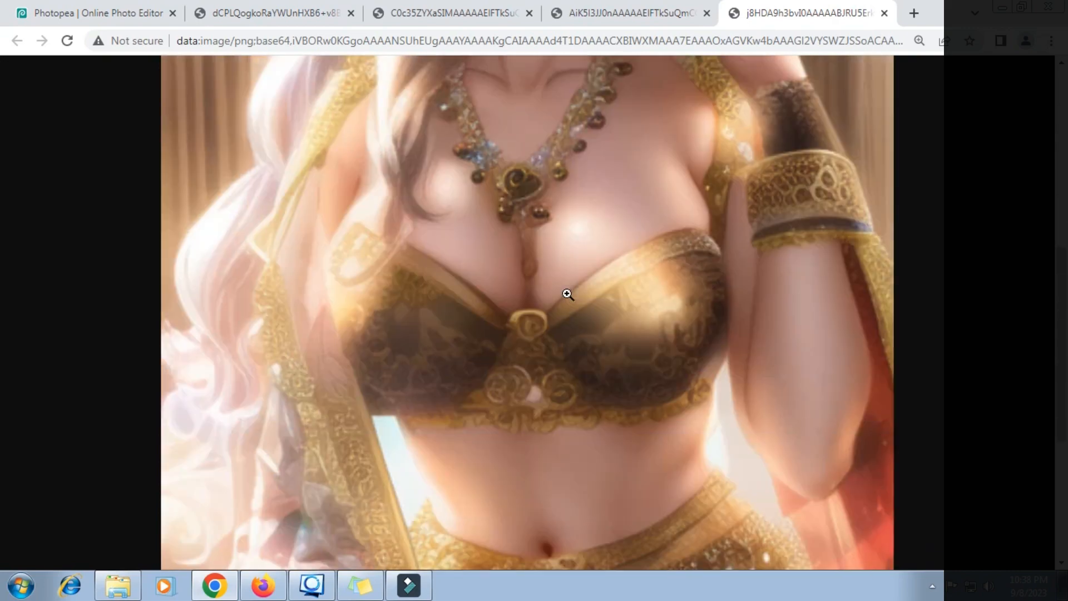
scroll(558, 296, down, 4)
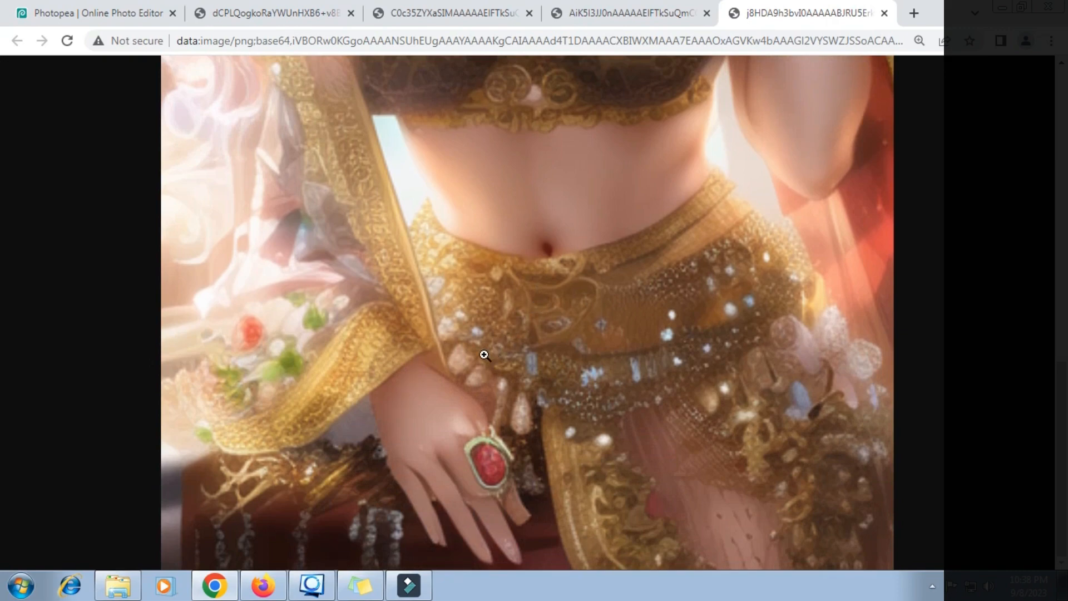
scroll(474, 364, up, 2)
scroll(474, 363, up, 6)
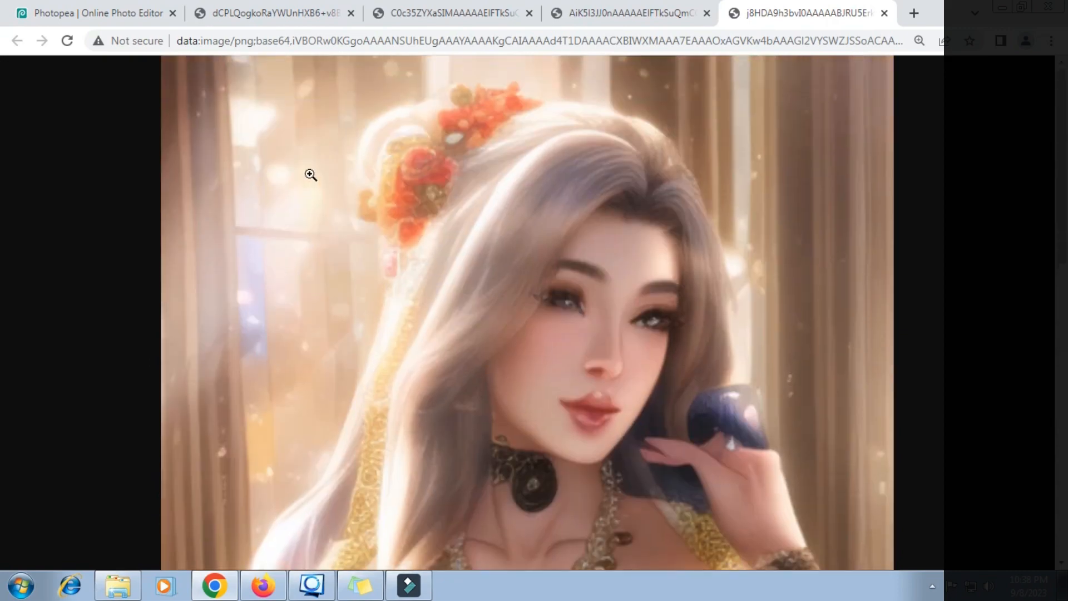
click(98, 13)
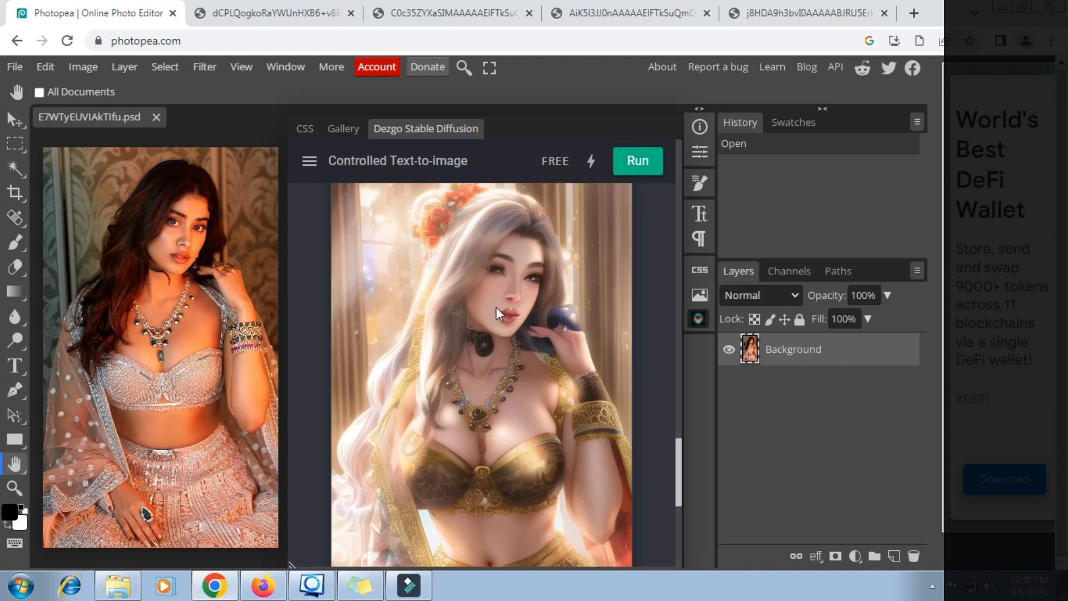
- Generate a fifth portrait, a dark-haired woman in gold jewellery, and open it in a new tab
click(640, 162)
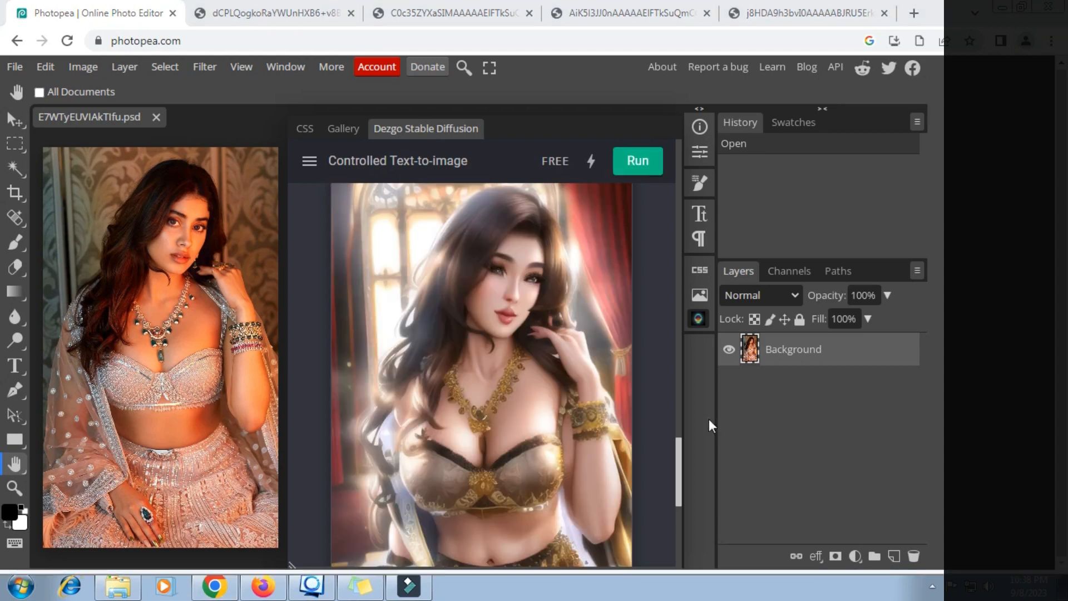
scroll(535, 343, down, 3)
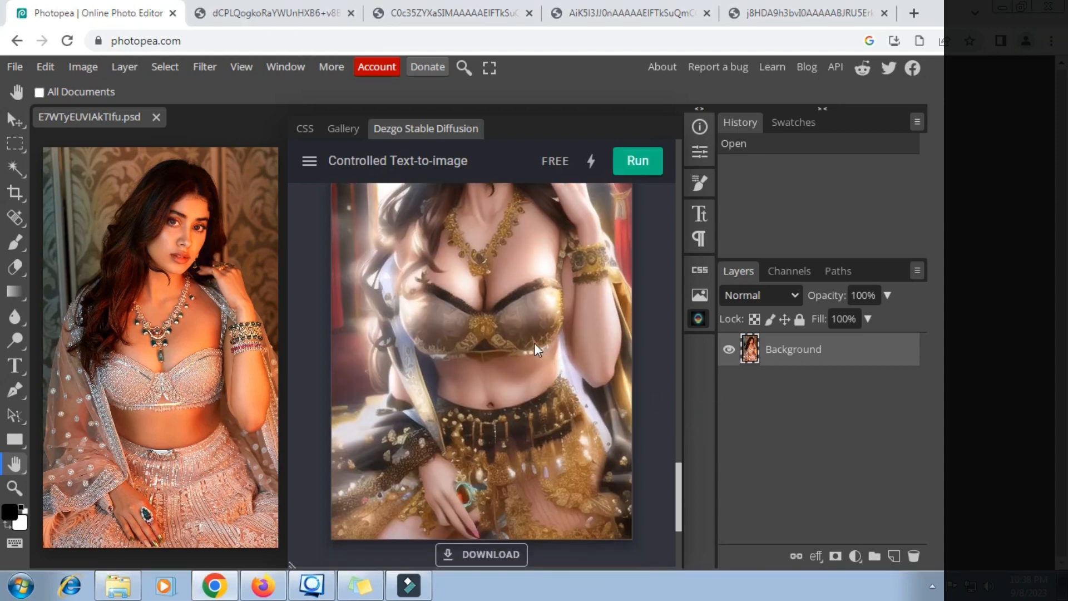
right_click(505, 305)
click(546, 316)
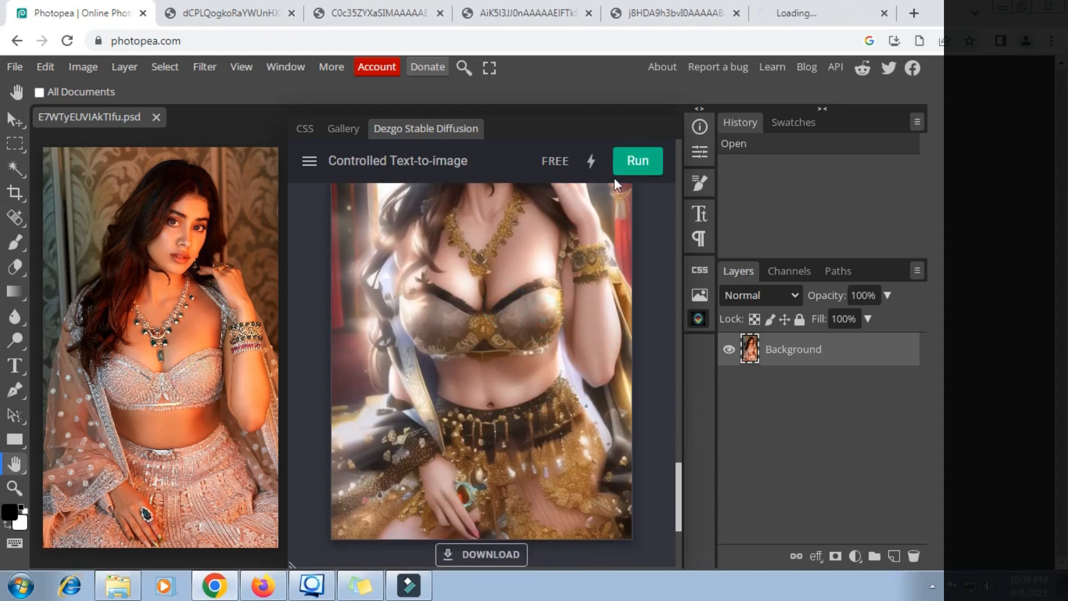
- Inspect the dark-haired gold-jewellery portrait up close in its new tab
click(828, 13)
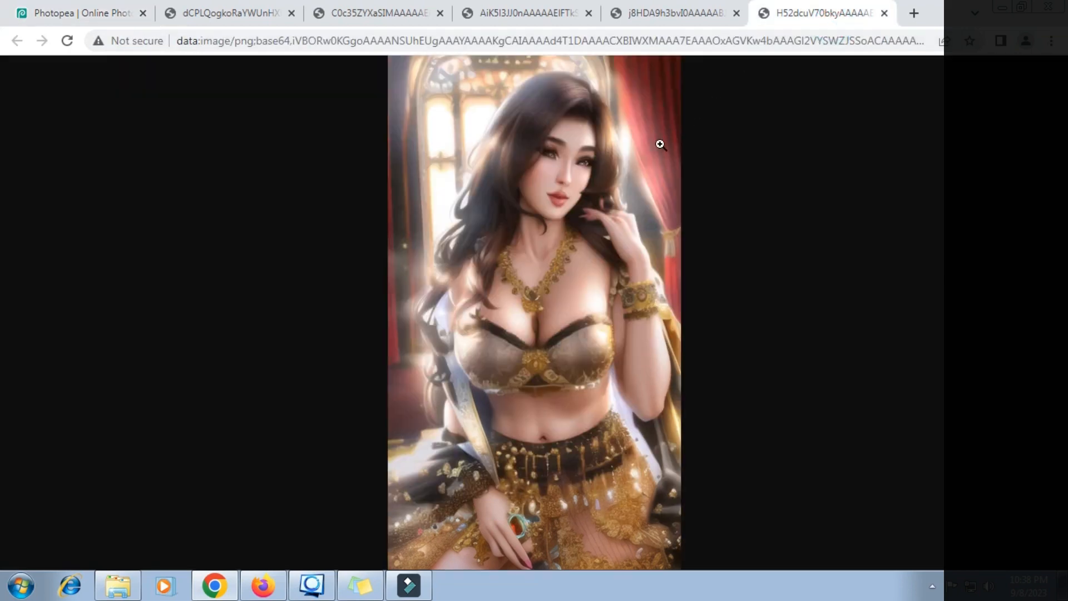
ctrl+scroll(577, 208, up, 7)
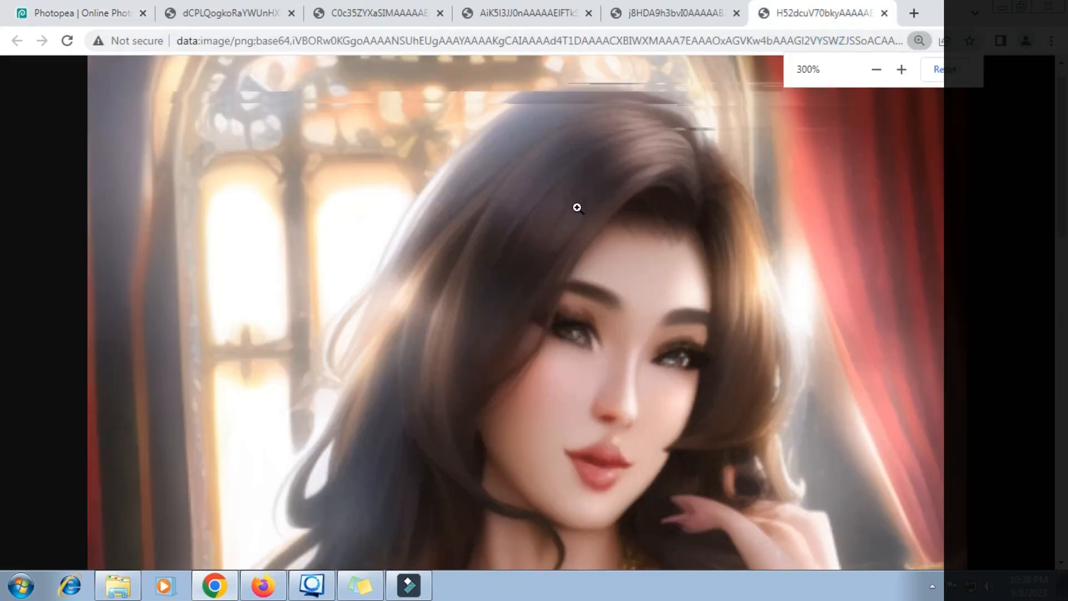
scroll(578, 217, down, 3)
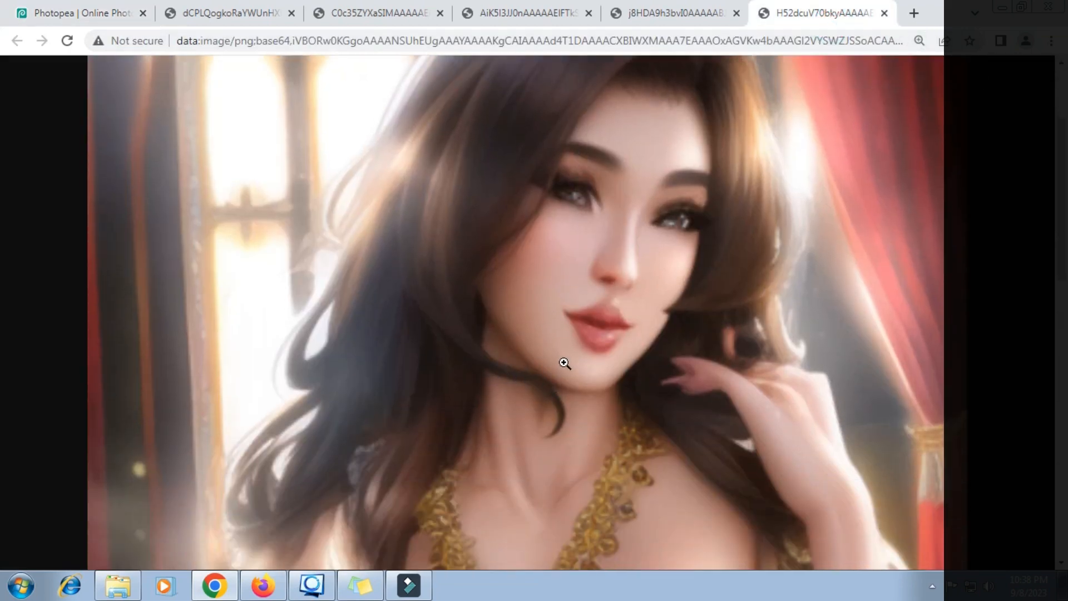
scroll(575, 356, down, 4)
ctrl+scroll(577, 356, down, 2)
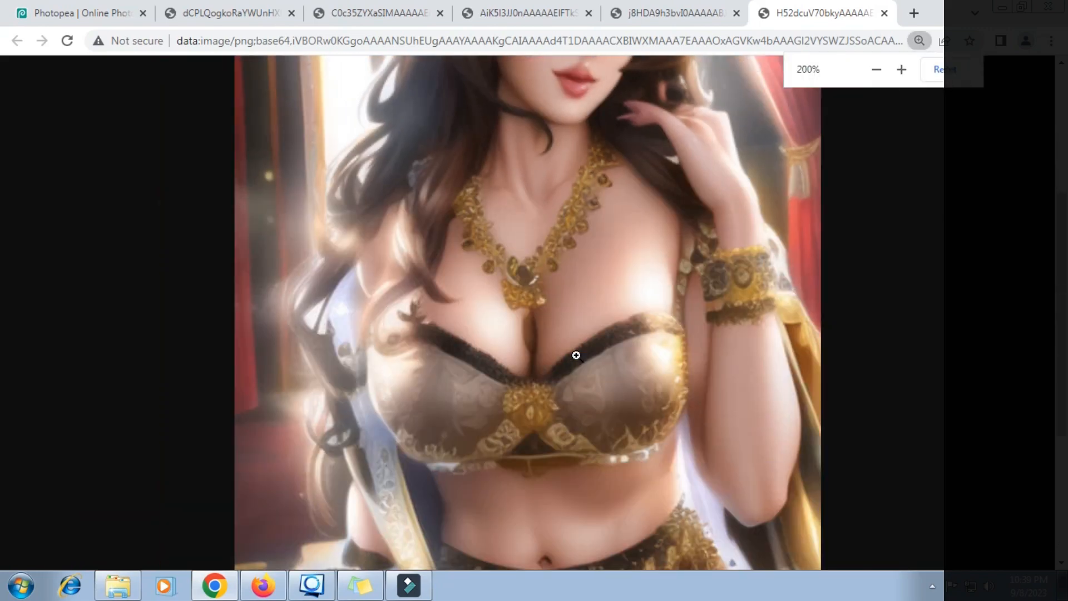
scroll(577, 356, up, 4)
scroll(577, 356, down, 3)
scroll(576, 355, down, 3)
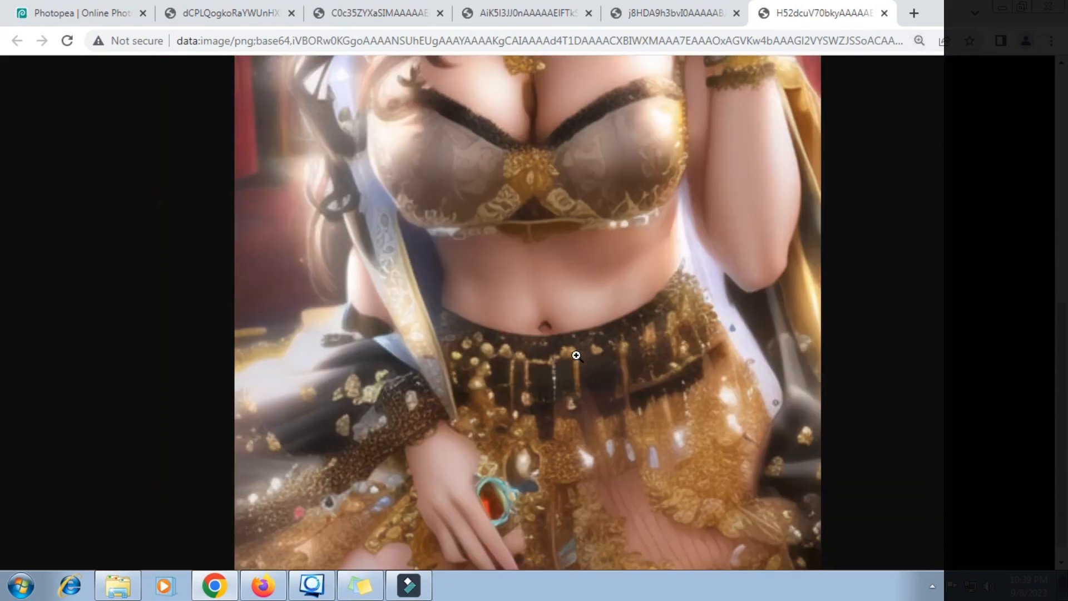
ctrl+scroll(577, 355, down, 6)
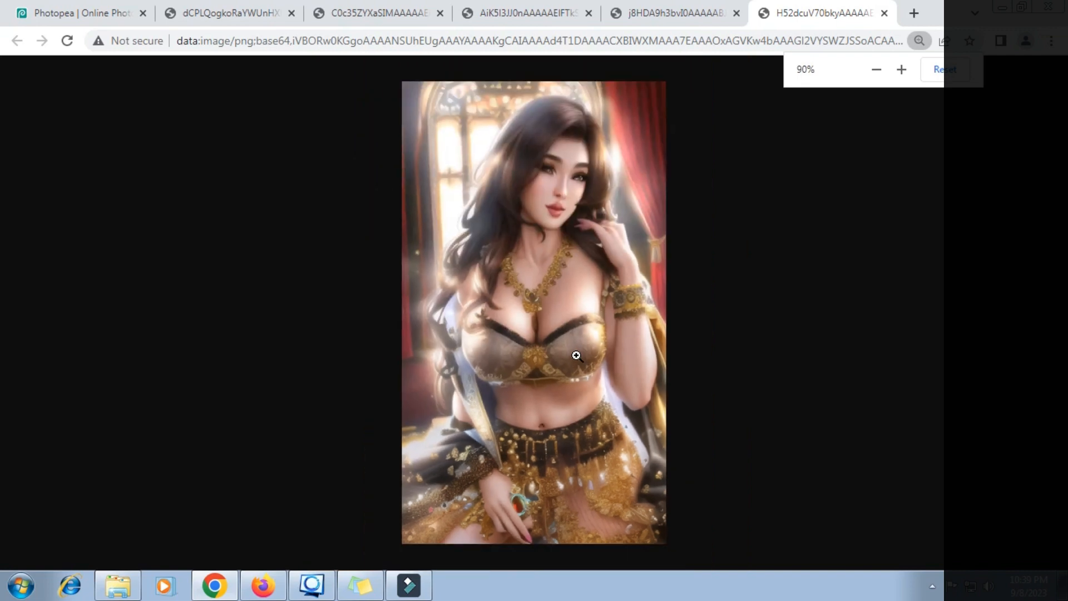
- Compare it against the earlier renditions in the other image tabs
click(683, 15)
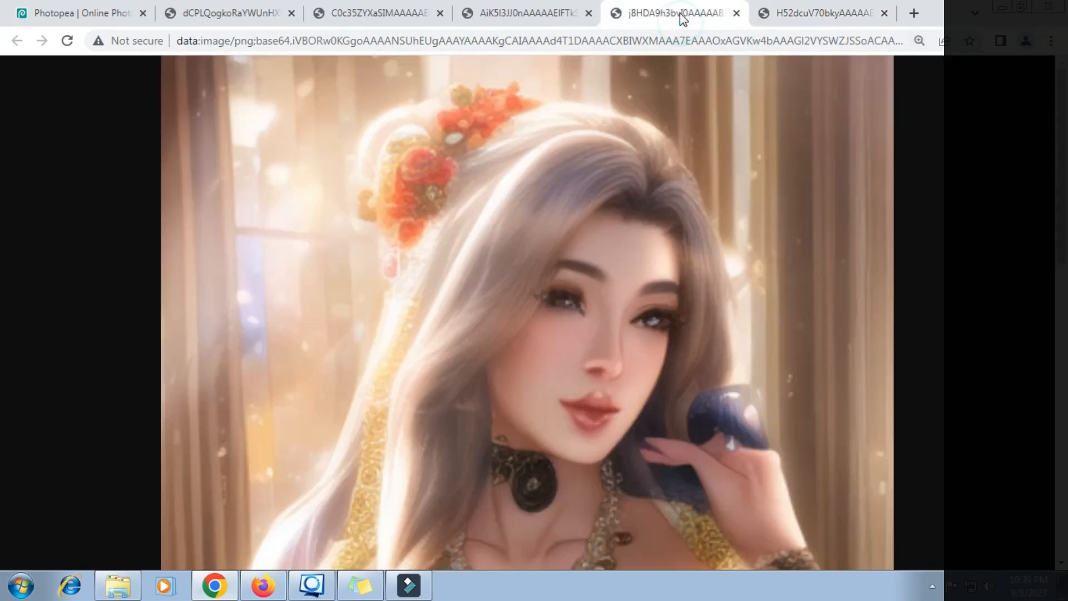
click(517, 15)
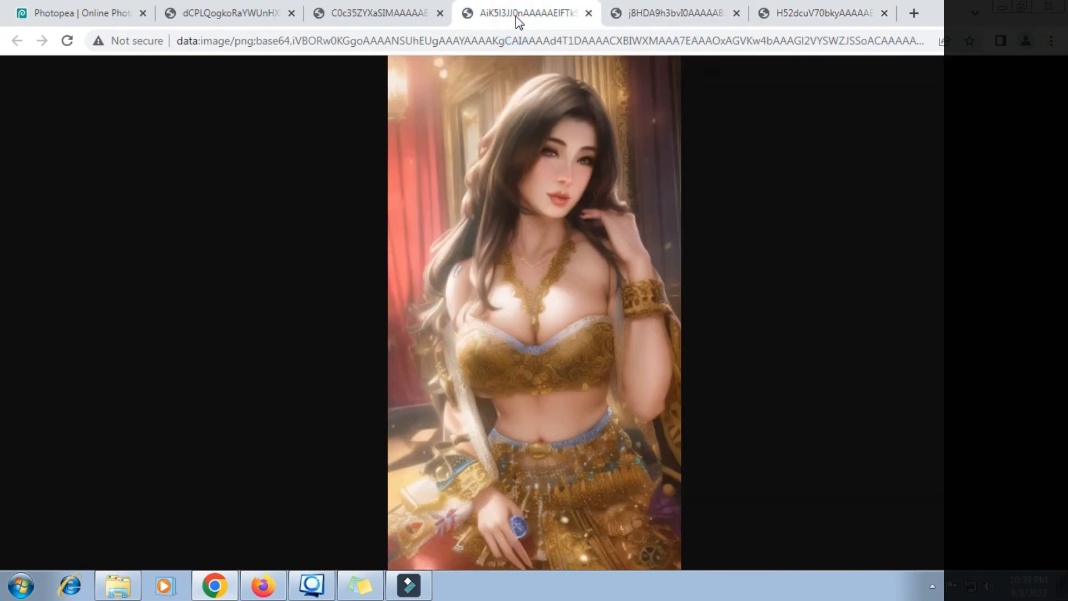
click(395, 14)
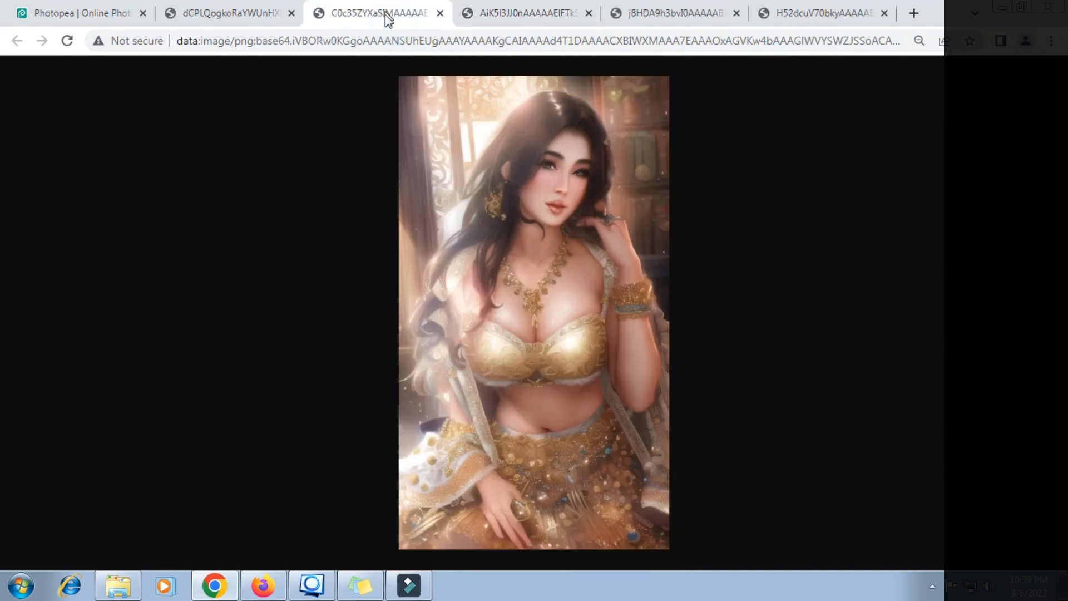
ctrl+scroll(573, 207, up, 5)
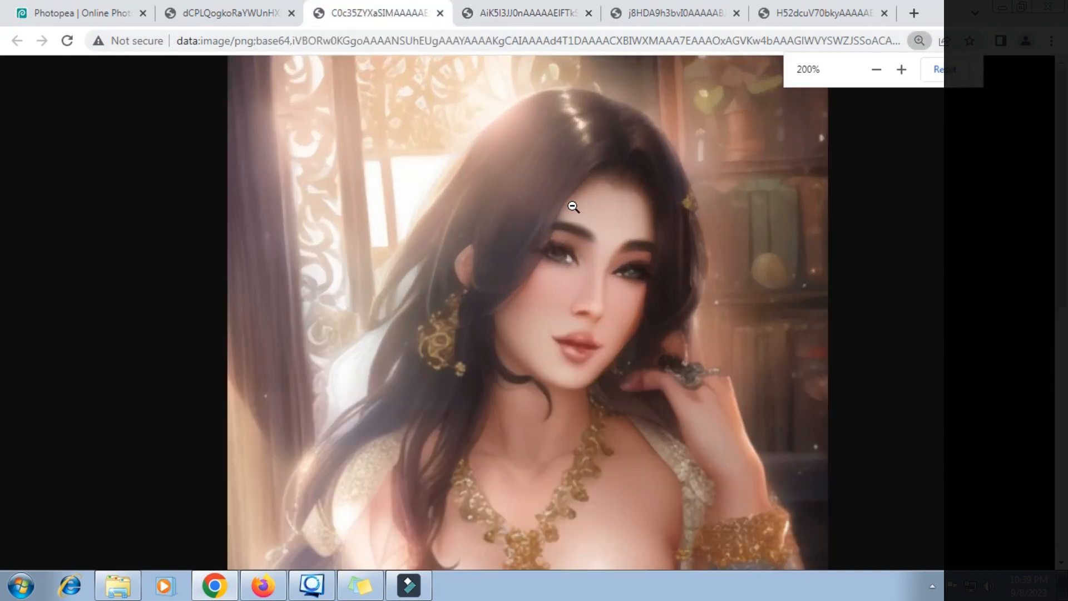
scroll(574, 207, down, 3)
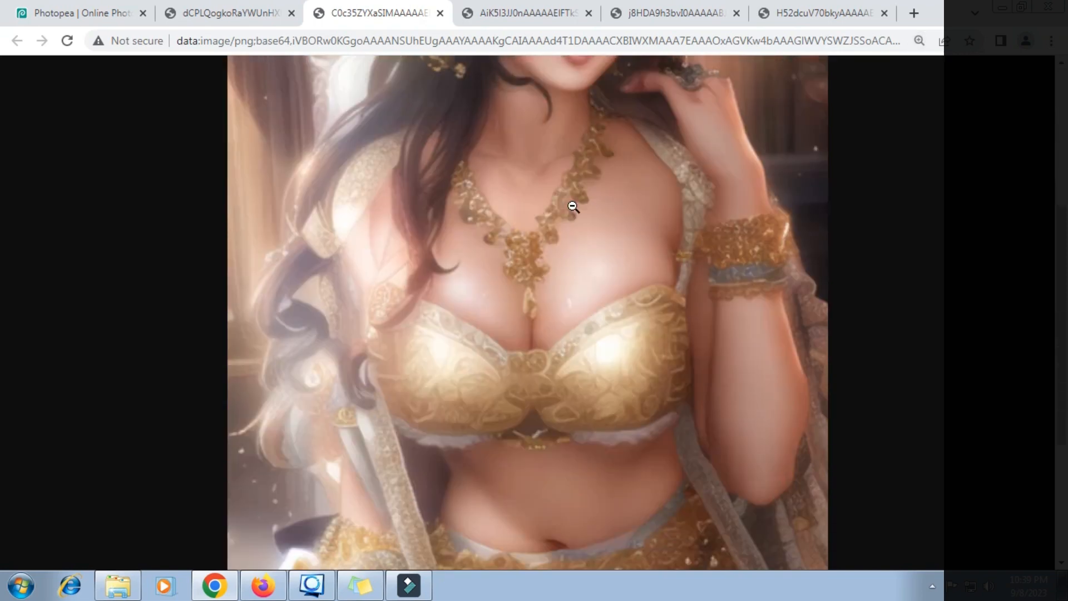
scroll(574, 207, down, 4)
scroll(573, 207, up, 7)
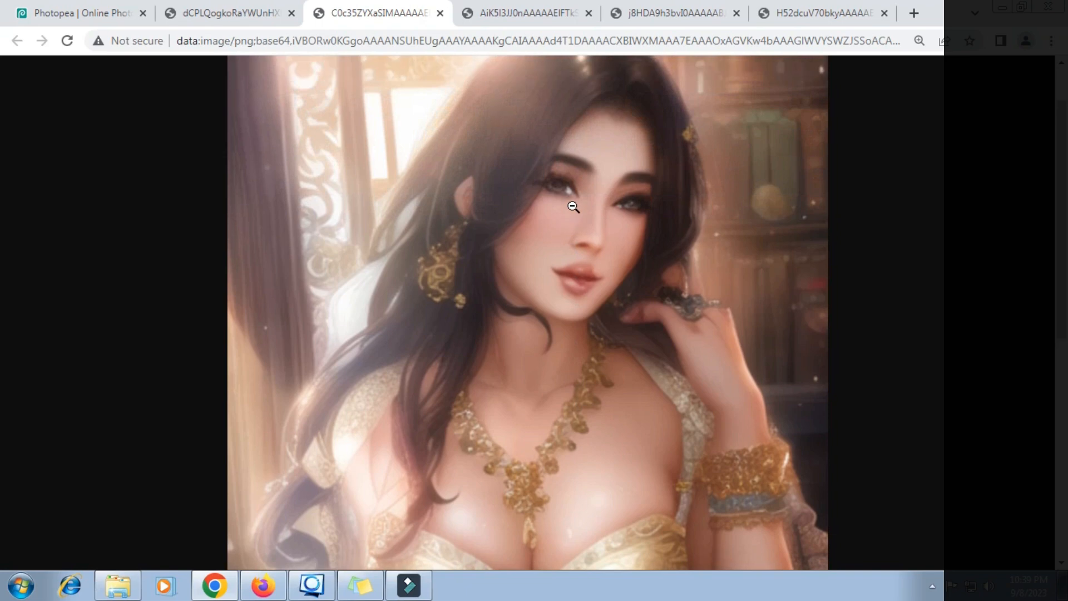
ctrl+scroll(573, 207, down, 3)
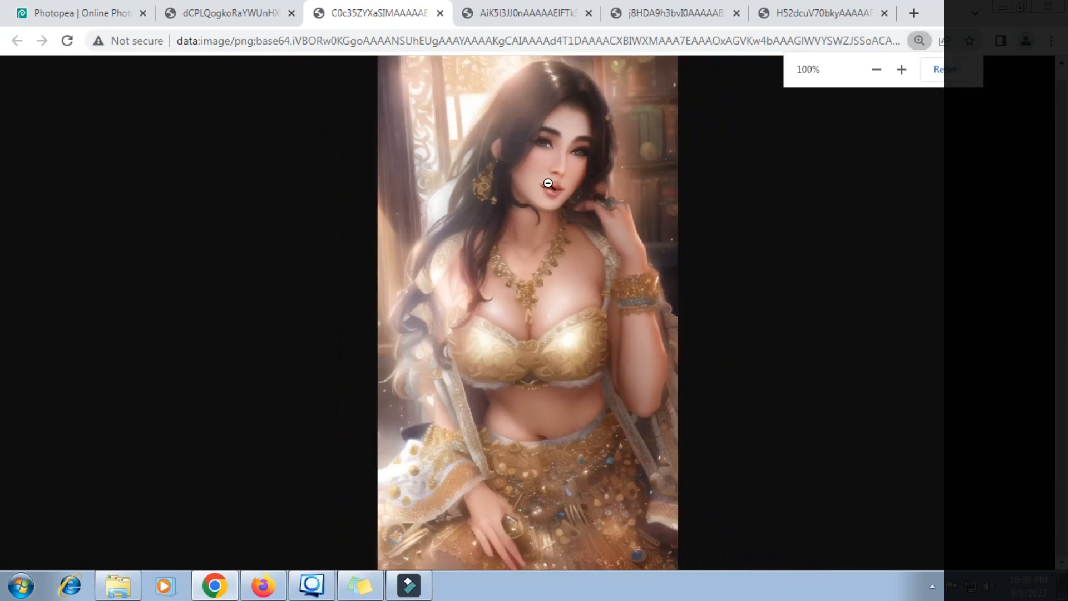
- Save the dark-haired portrait as download.png in Pictures, then return to Photopea
click(830, 17)
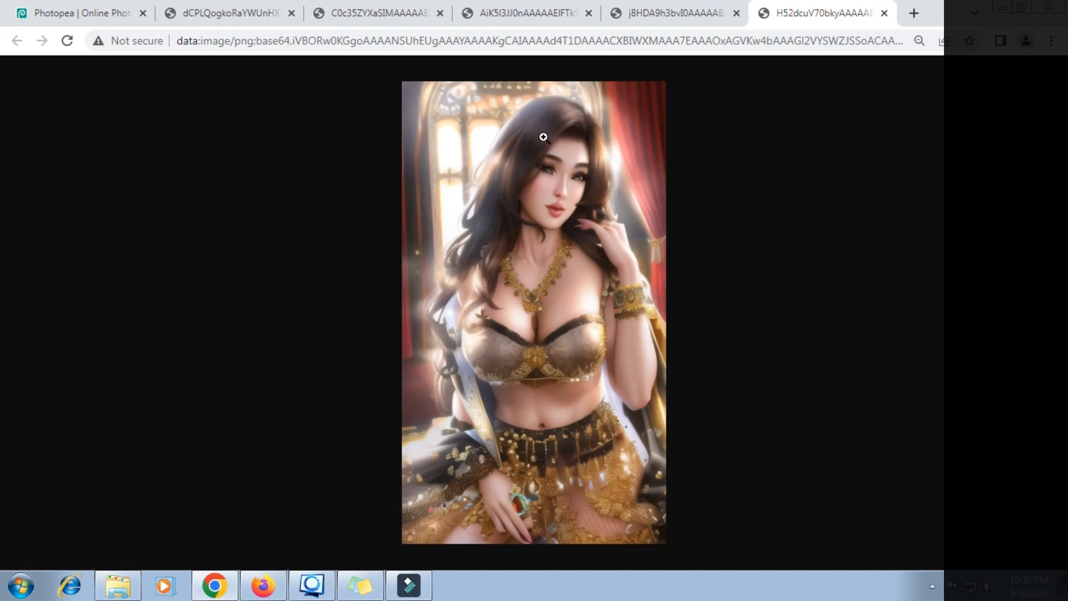
right_click(529, 122)
click(572, 162)
click(72, 222)
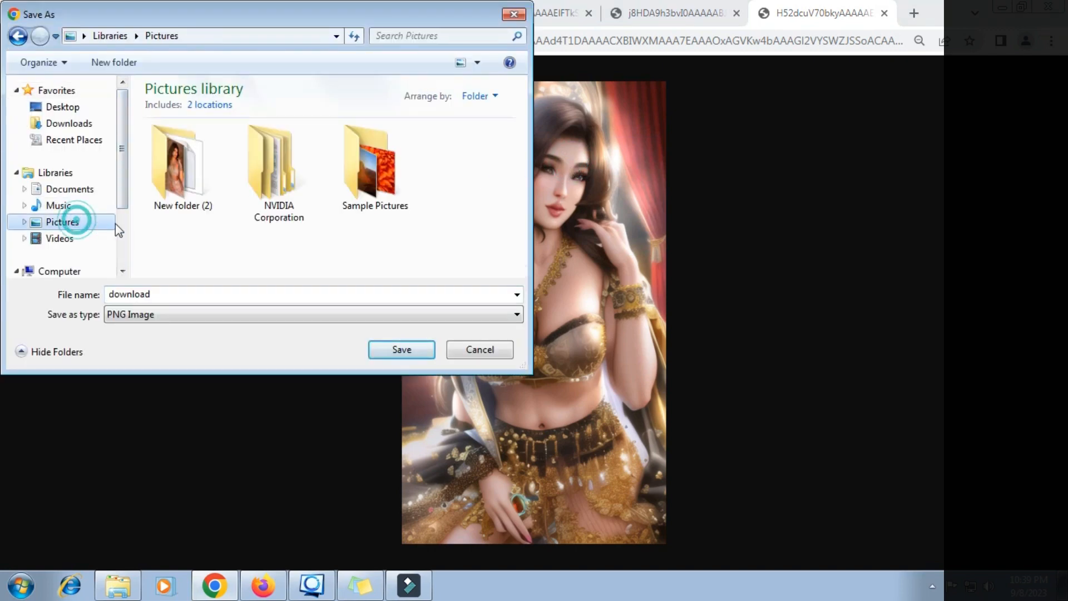
click(402, 352)
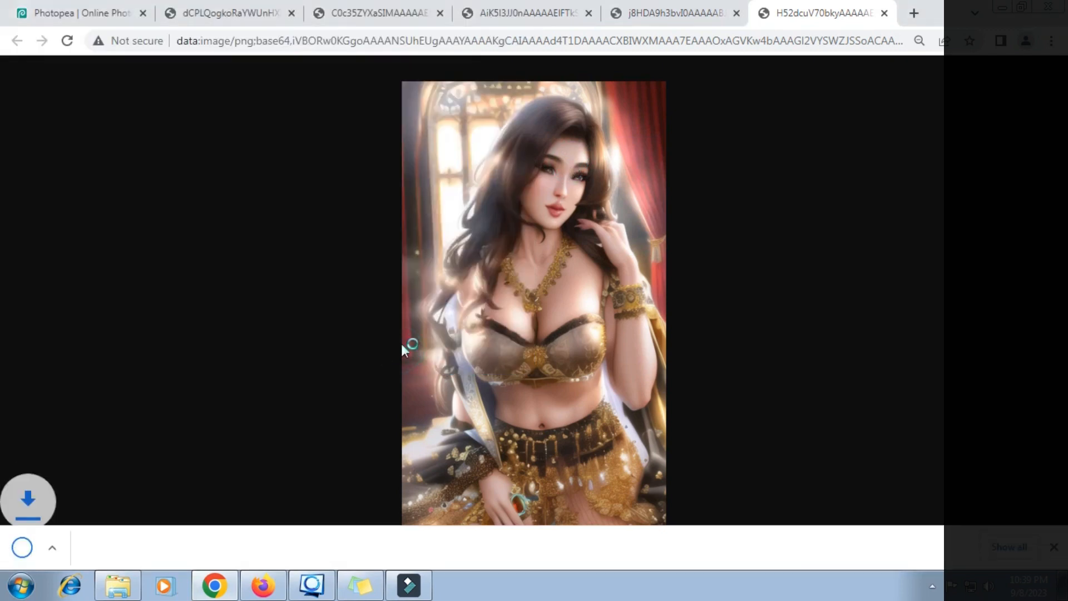
click(118, 15)
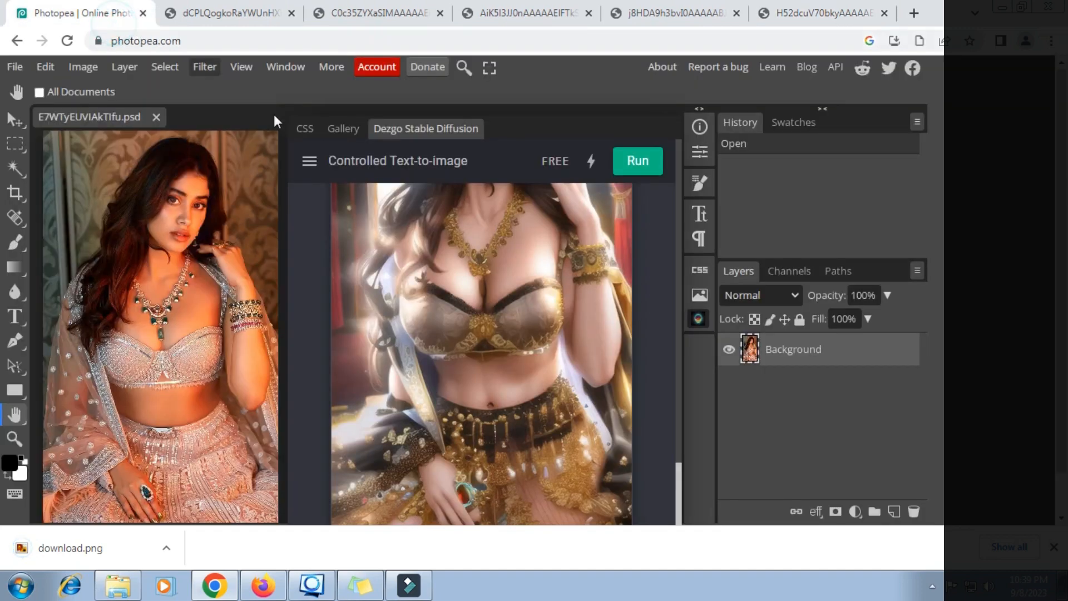
- Open the Dezgo hamburger menu to list its generation modes, including Upscale
scroll(468, 277, up, 3)
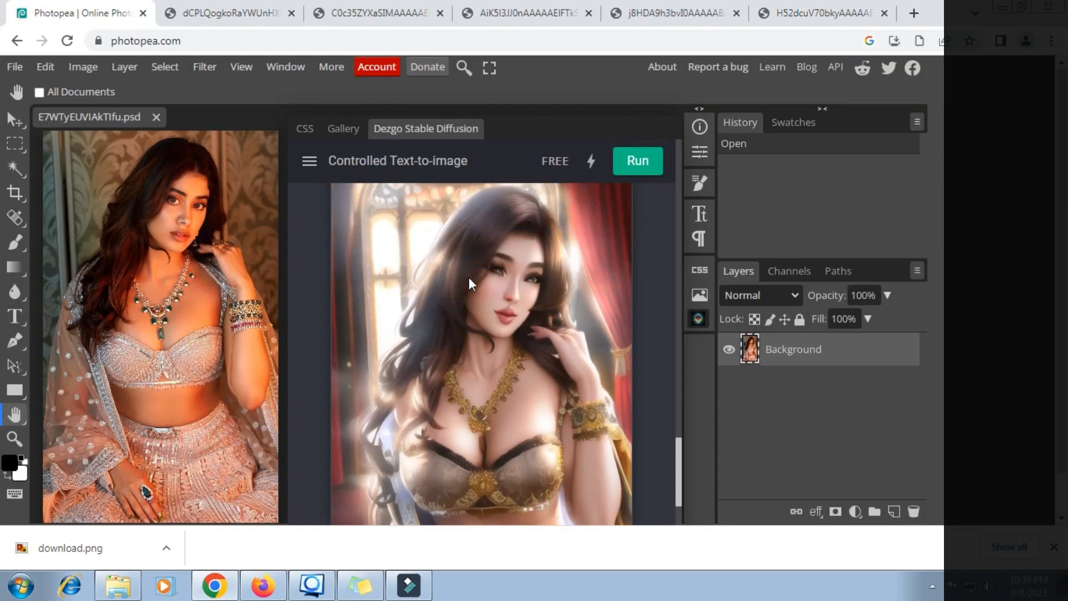
scroll(468, 277, down, 5)
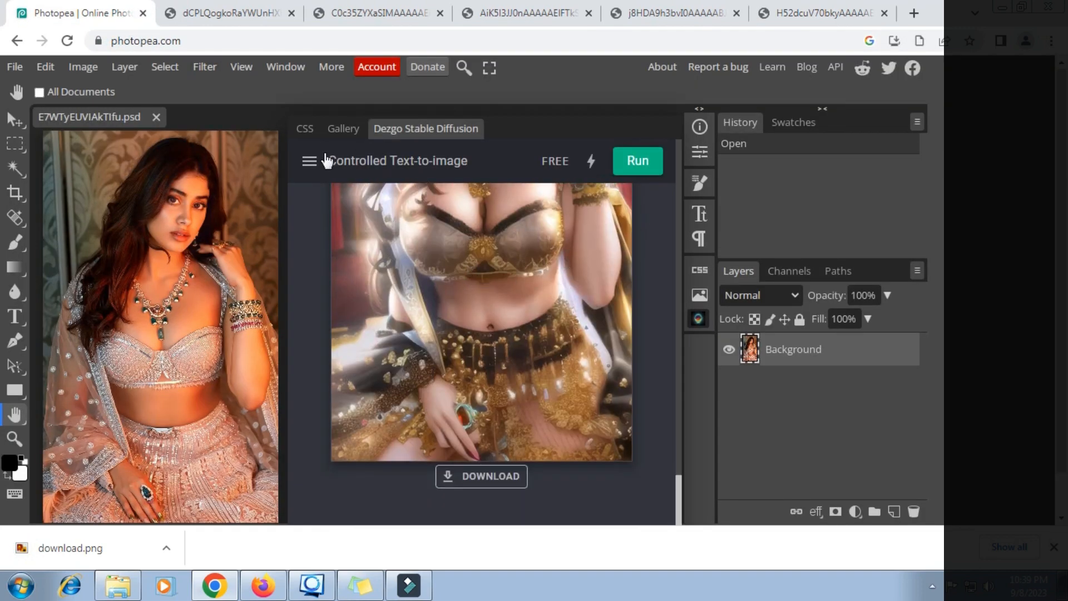
click(309, 162)
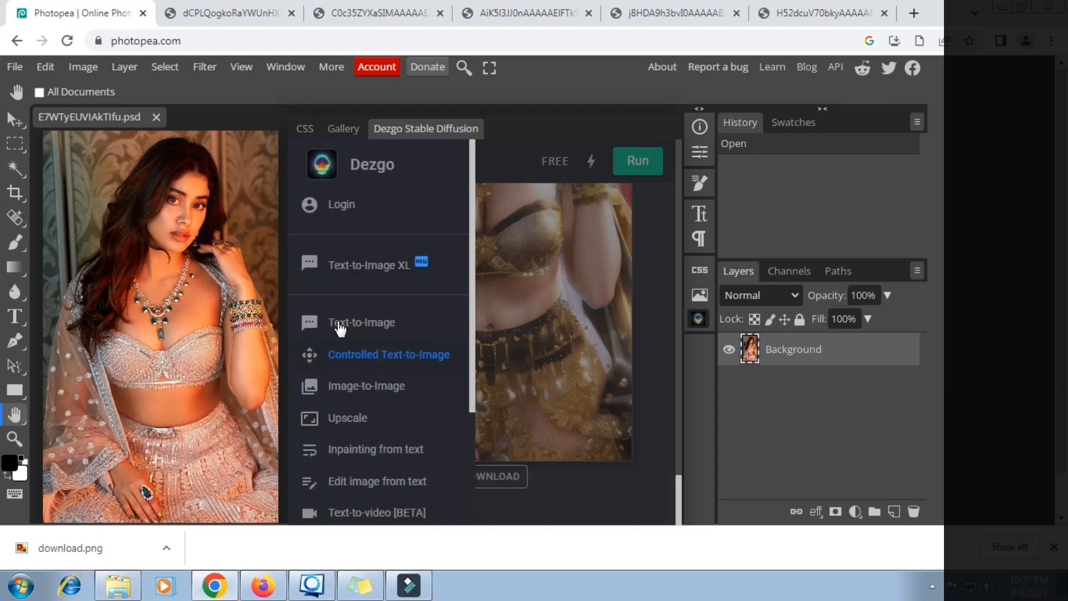
- Switch Dezgo to Upscale mode and load download.png from Pictures
click(347, 418)
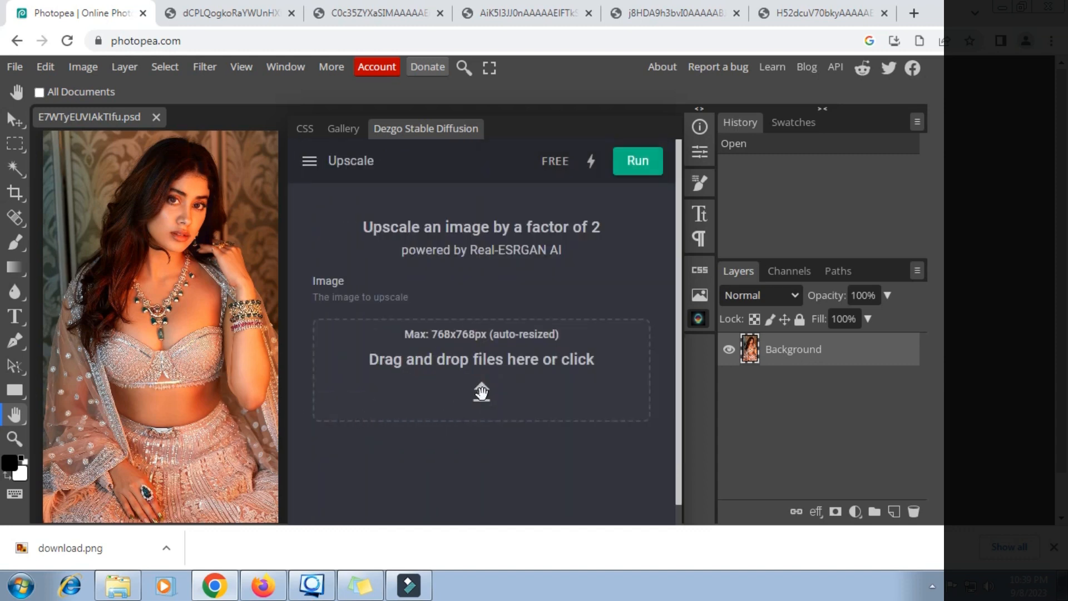
click(482, 394)
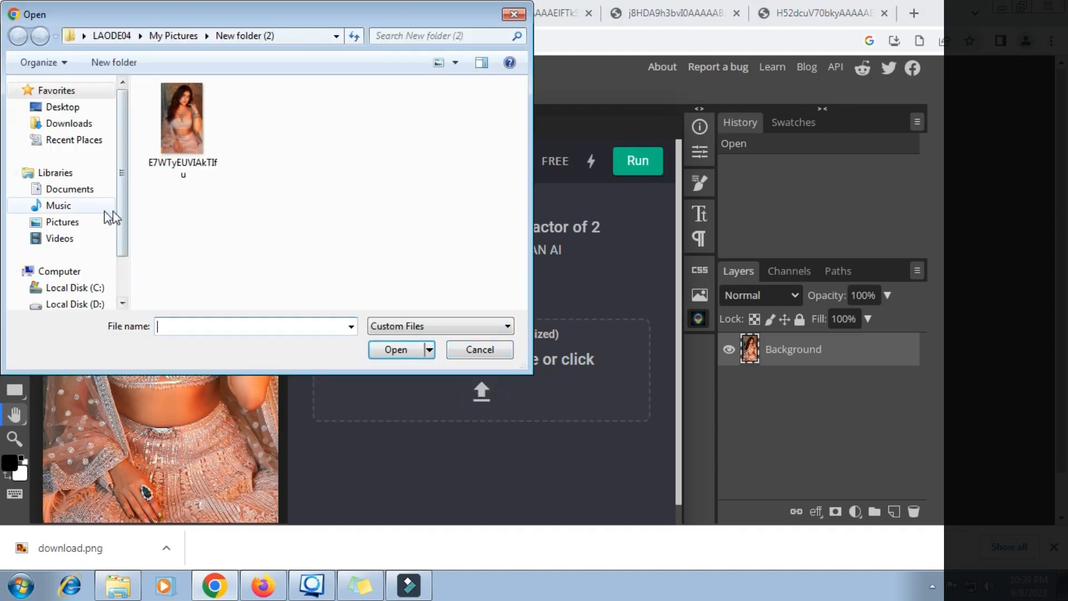
click(69, 222)
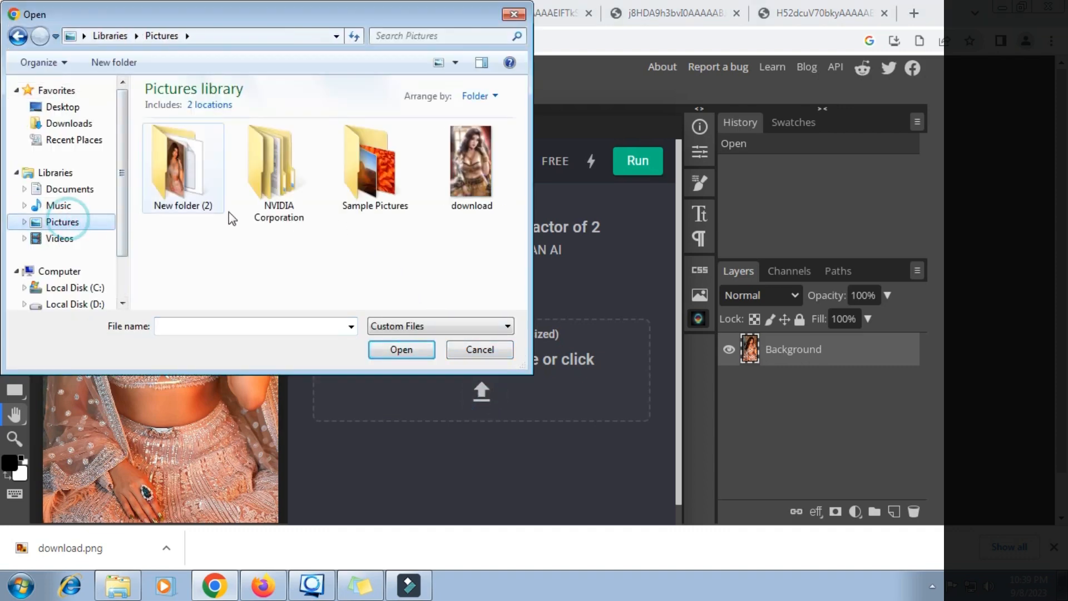
click(474, 192)
click(403, 350)
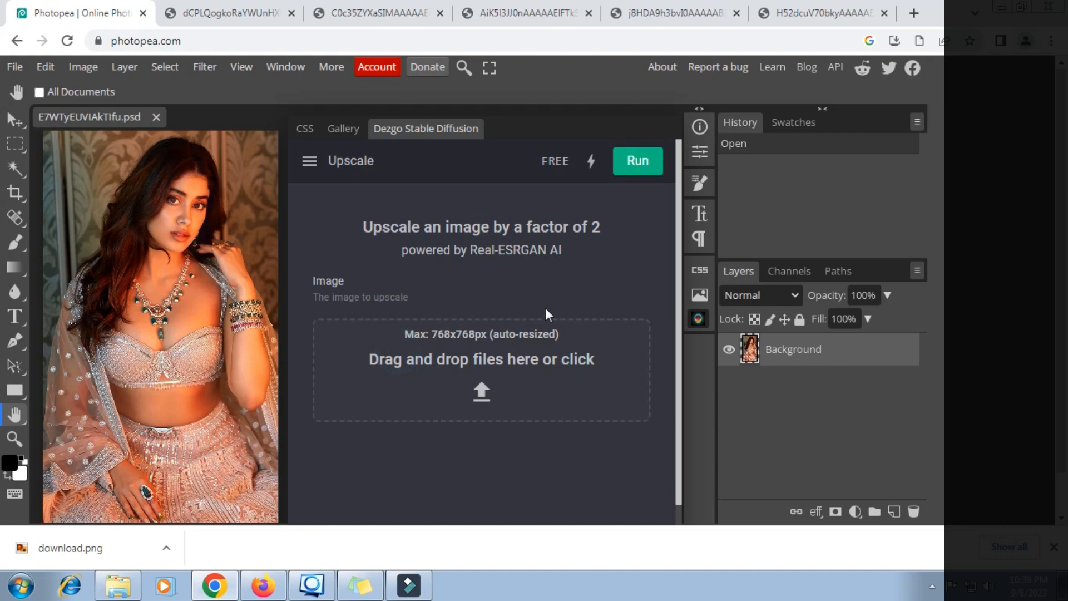
- Upscale the portrait by a factor of 2 and download the result as image.png
click(638, 165)
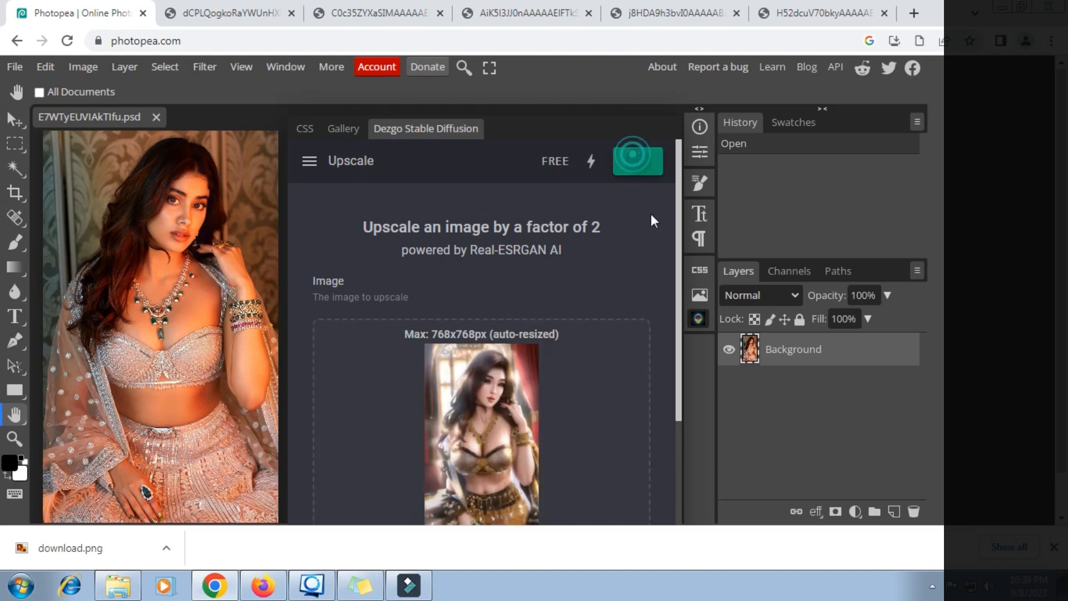
scroll(675, 293, down, 5)
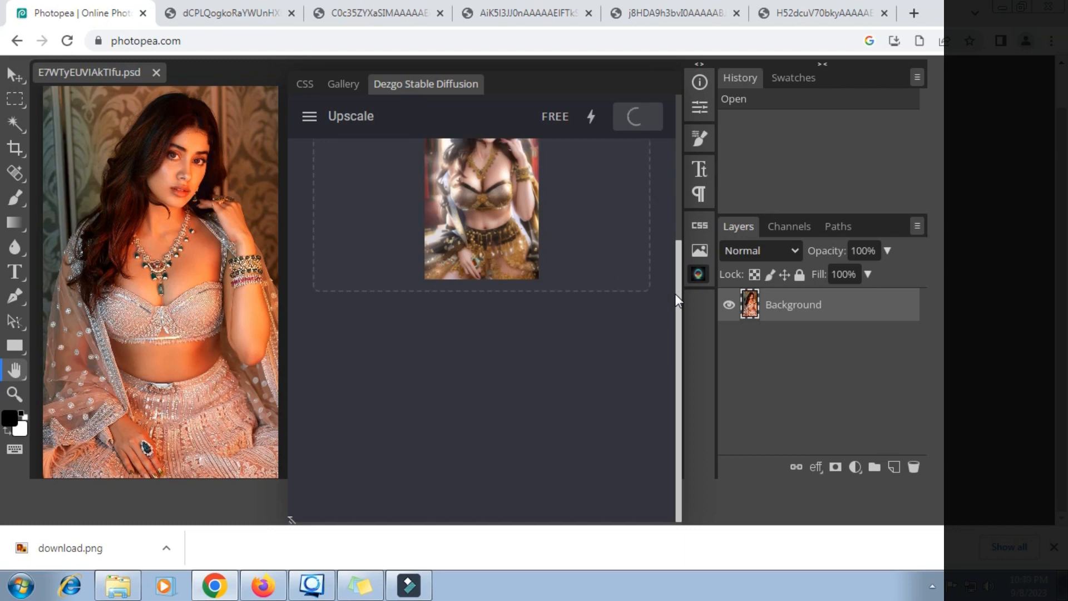
scroll(597, 266, up, 1)
scroll(597, 266, down, 7)
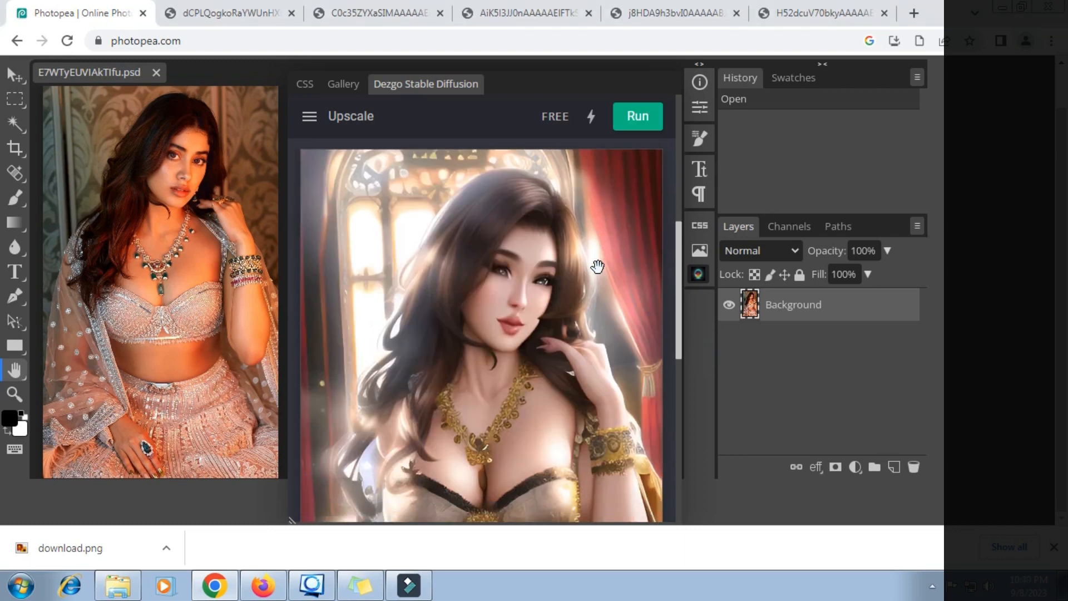
scroll(597, 266, down, 4)
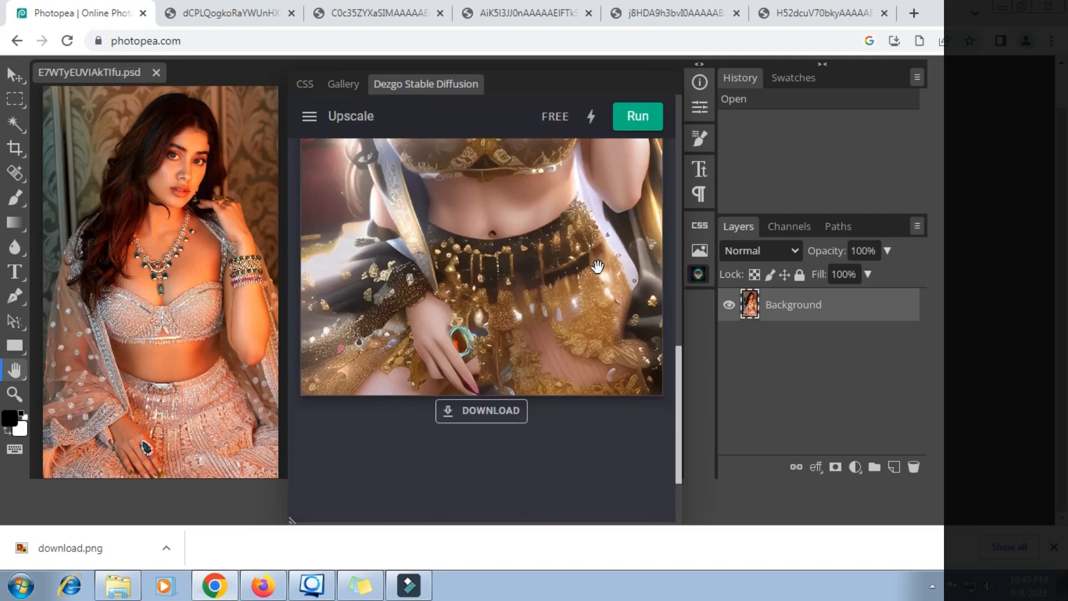
scroll(597, 267, up, 7)
scroll(597, 268, up, 1)
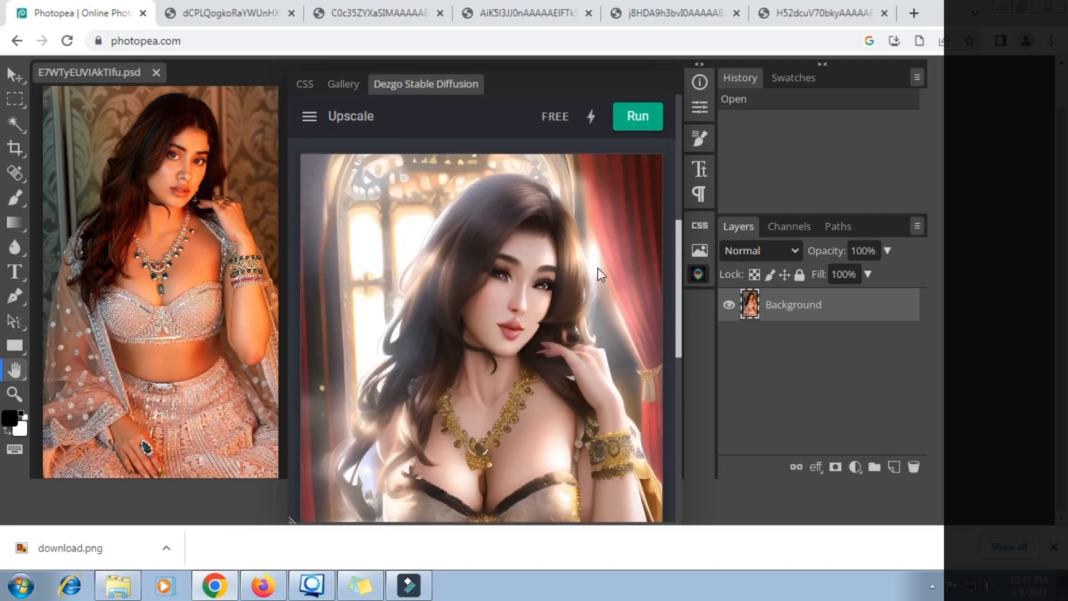
scroll(598, 268, down, 7)
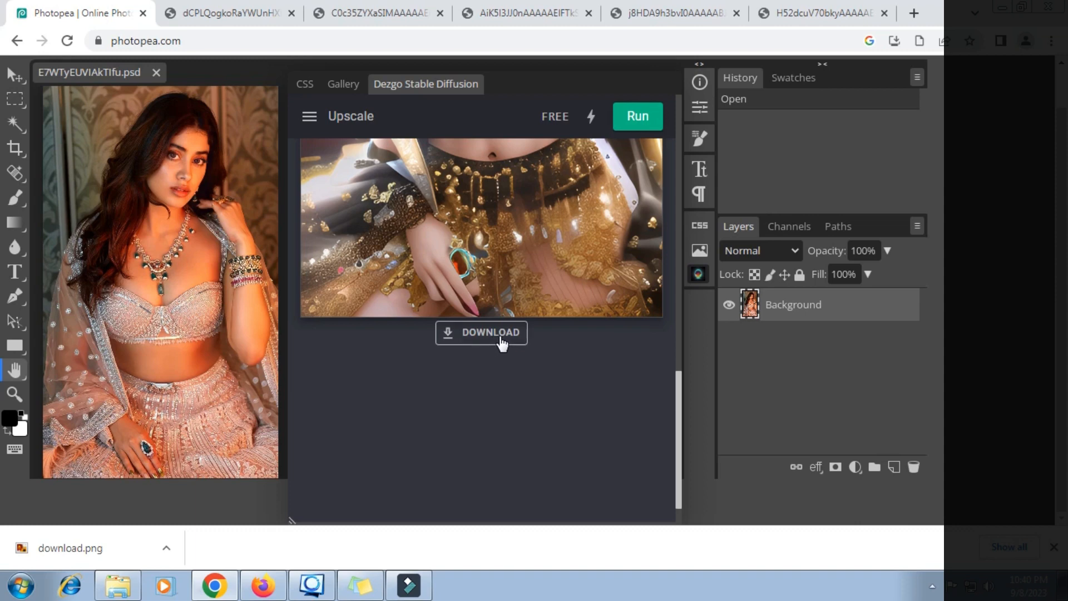
click(500, 346)
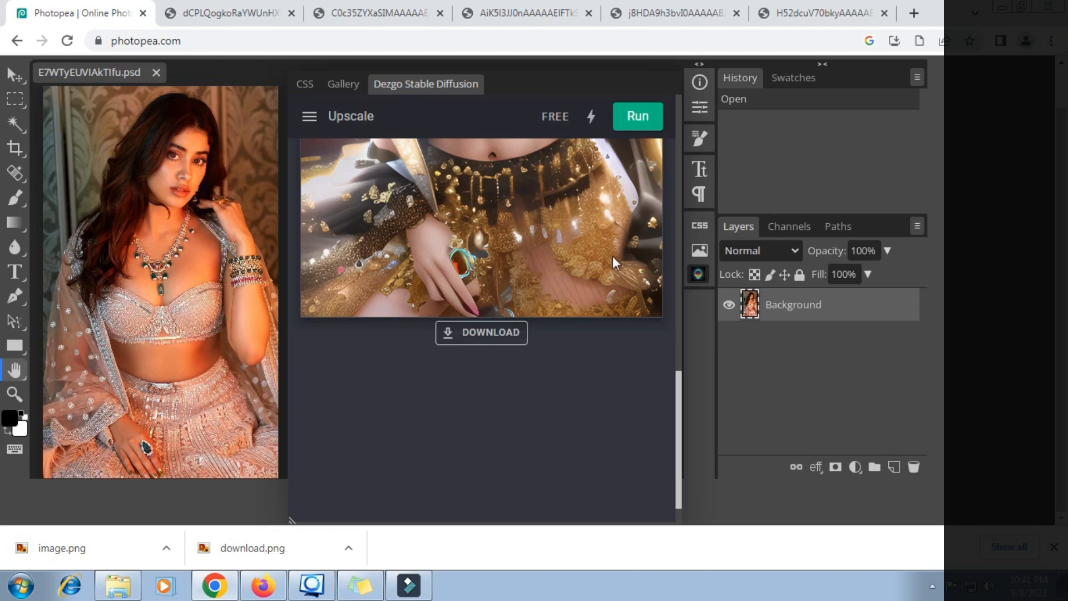
- Close the Dezgo panel and Chrome's downloads bar, then centre the photo with the Hand tool
click(700, 274)
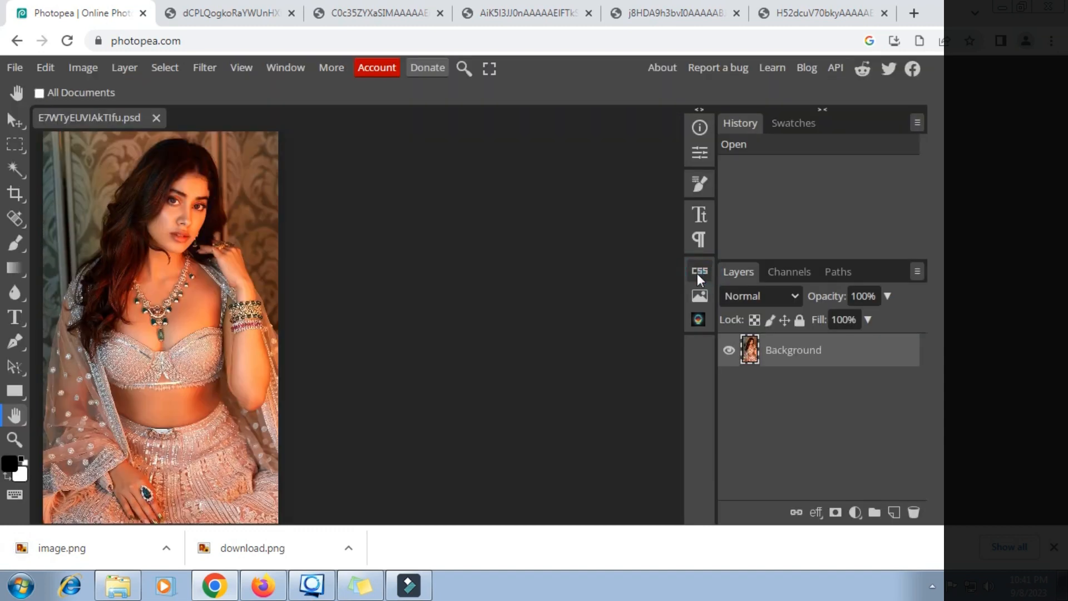
click(1053, 547)
drag(228, 345, 371, 345)
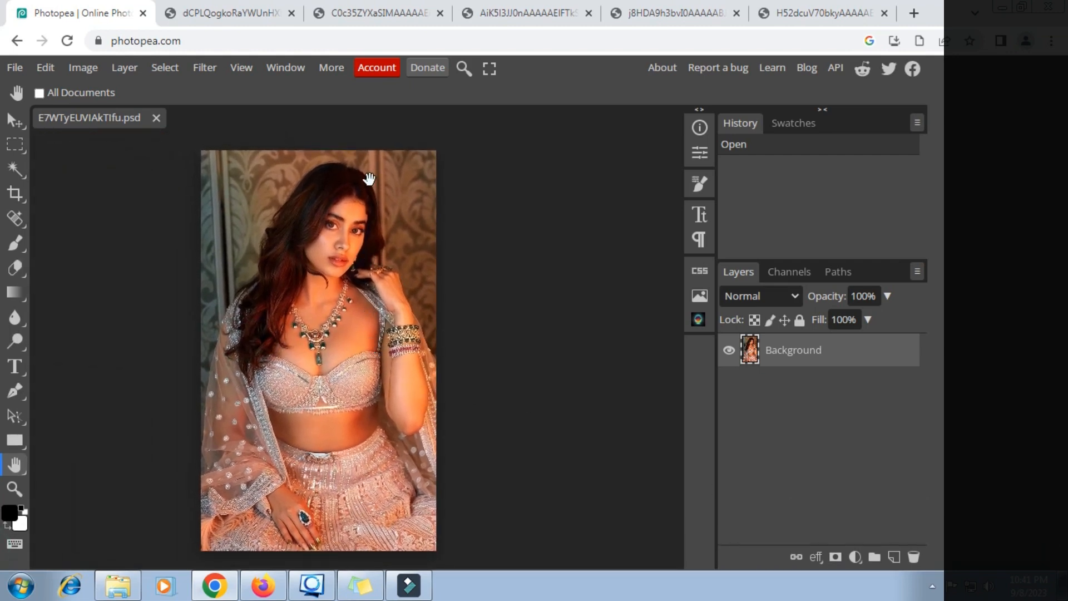
- Use File > Open & Place to add Downloads' image as a smart object layer above Background
click(16, 70)
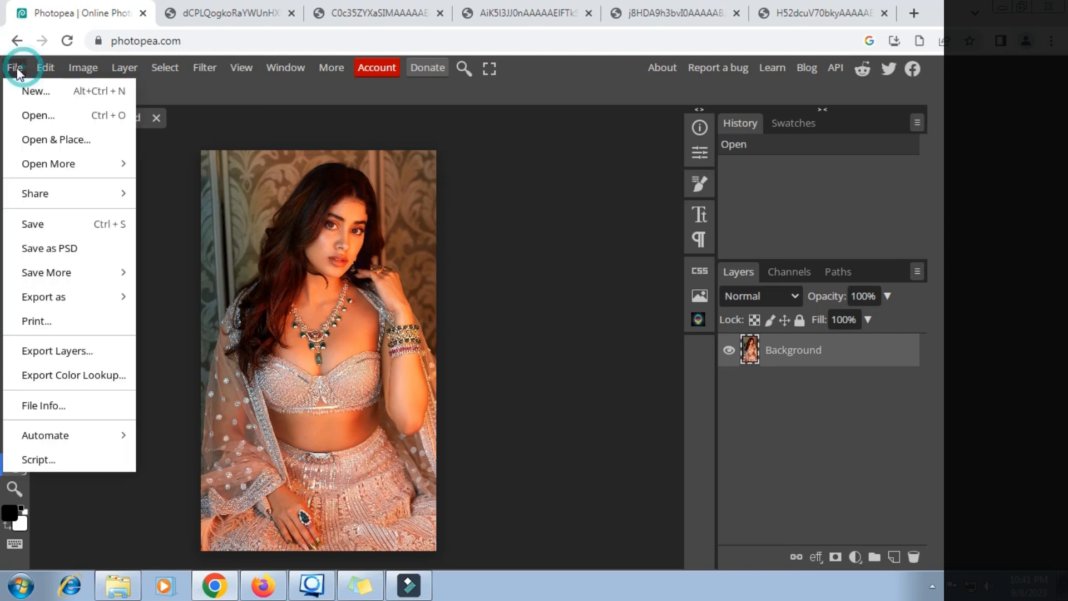
click(48, 141)
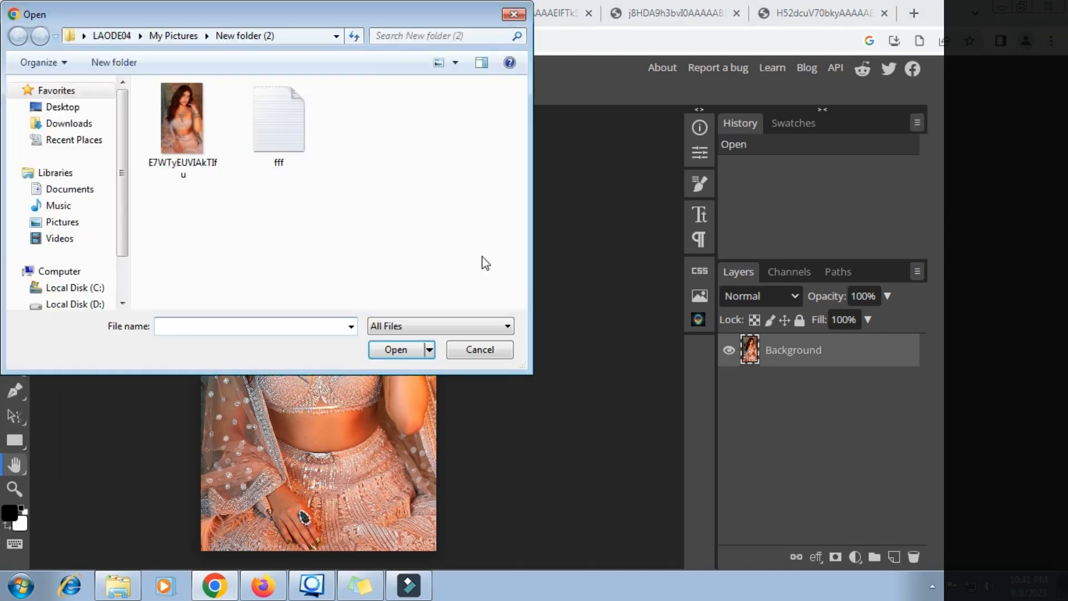
click(72, 123)
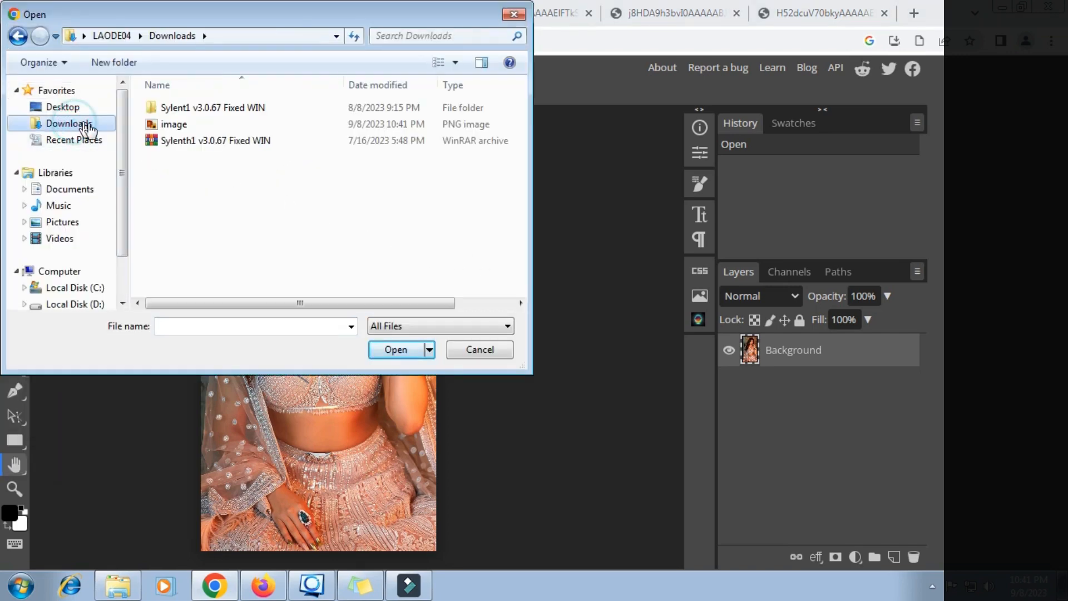
click(455, 63)
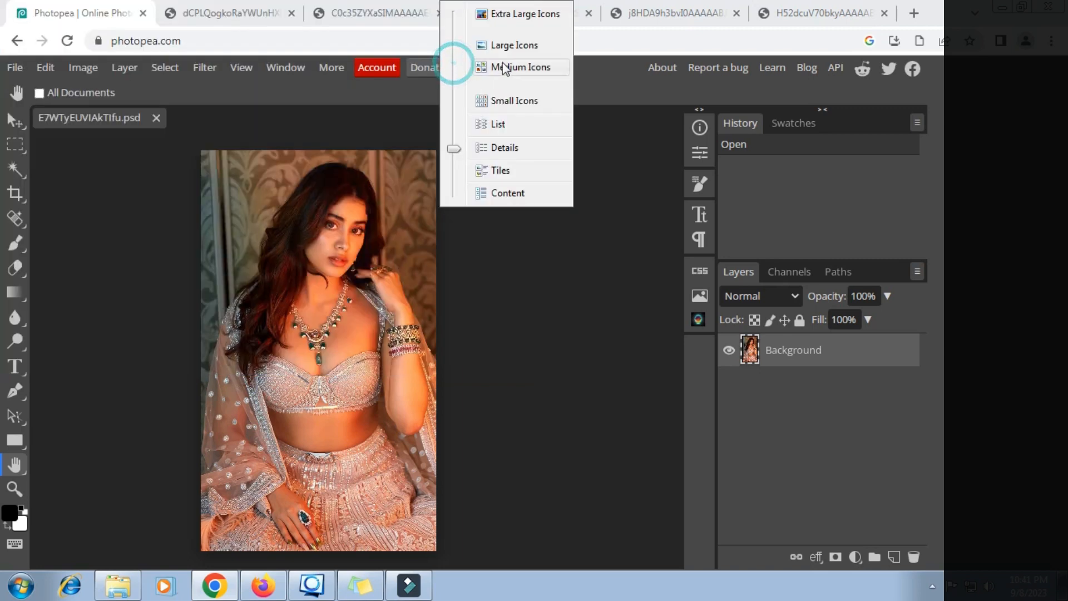
click(508, 44)
click(281, 128)
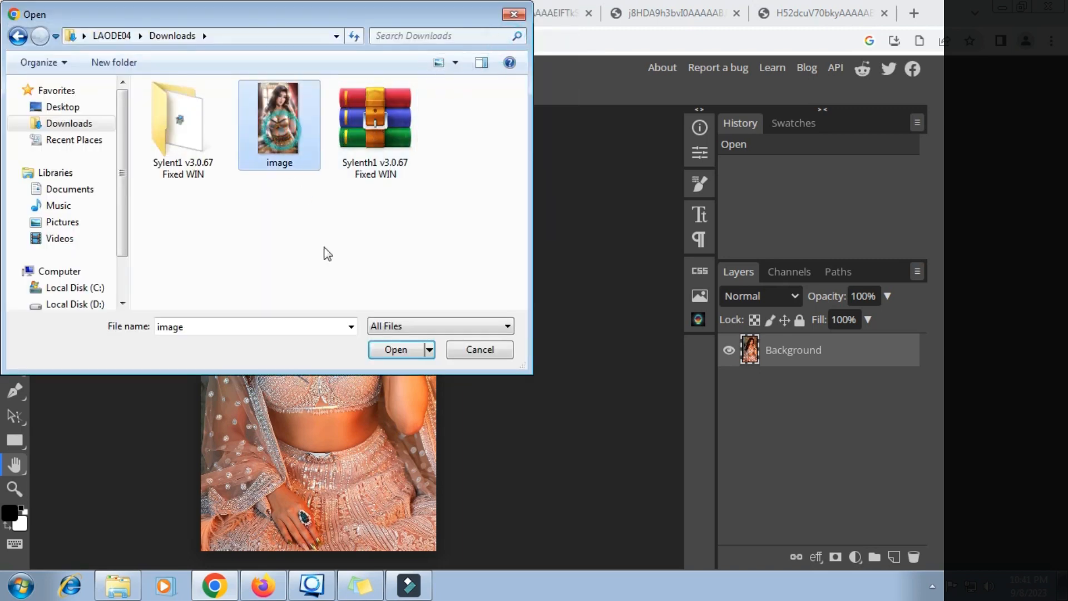
click(395, 350)
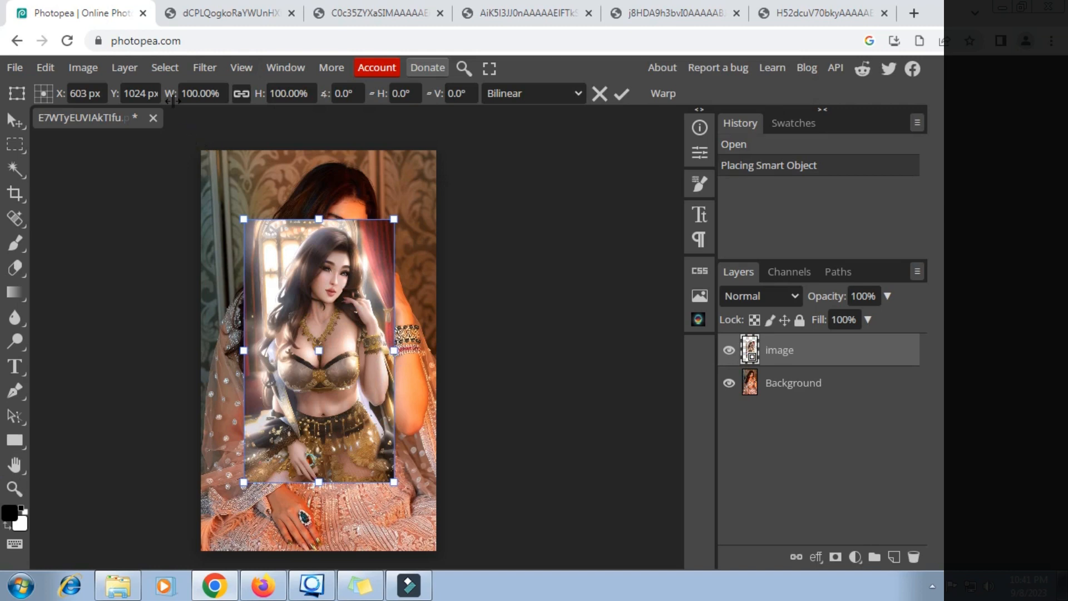
- Scale the placed anime layer proportionally to 153%
drag(172, 101, 212, 96)
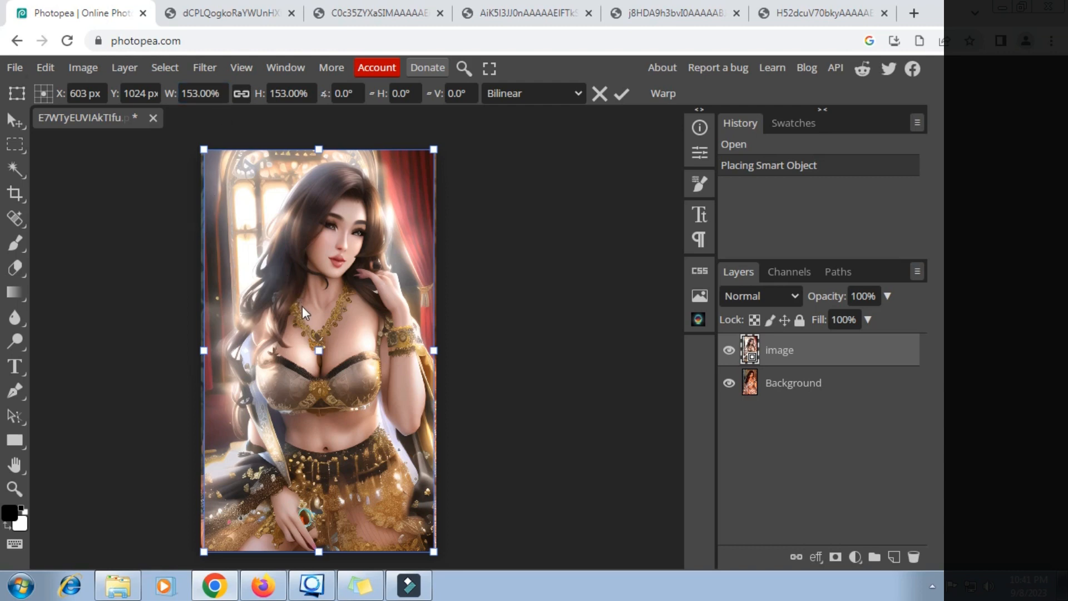
scroll(299, 322, up, 4)
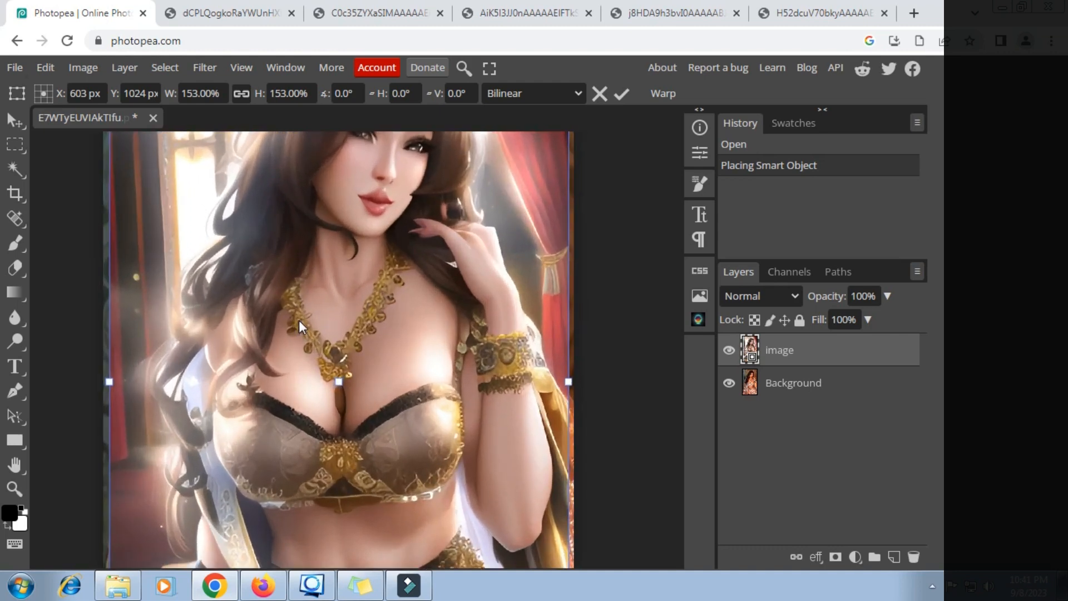
scroll(299, 322, up, 5)
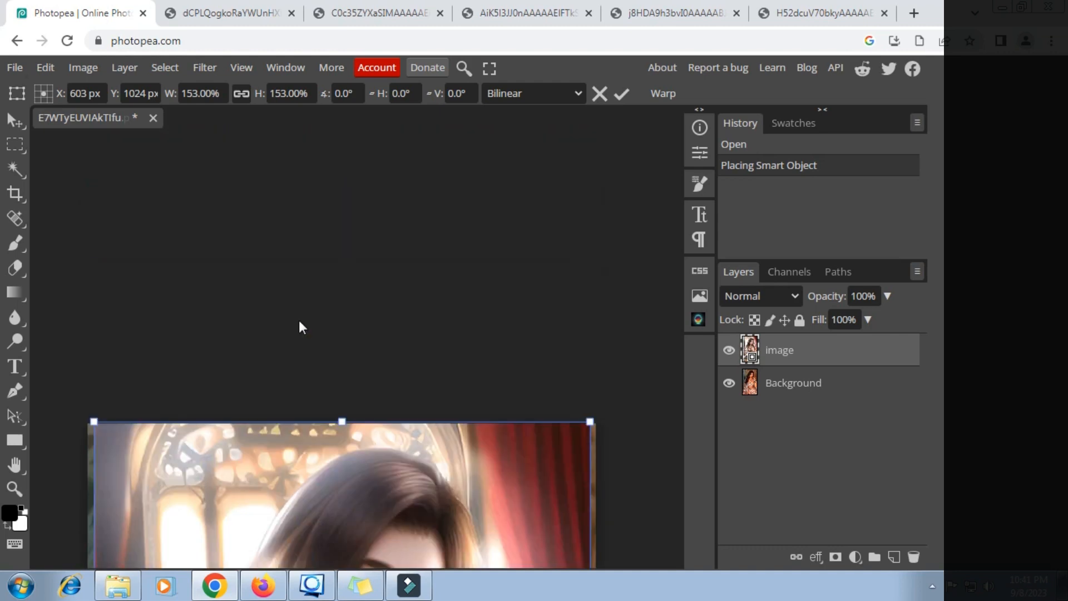
scroll(301, 327, down, 2)
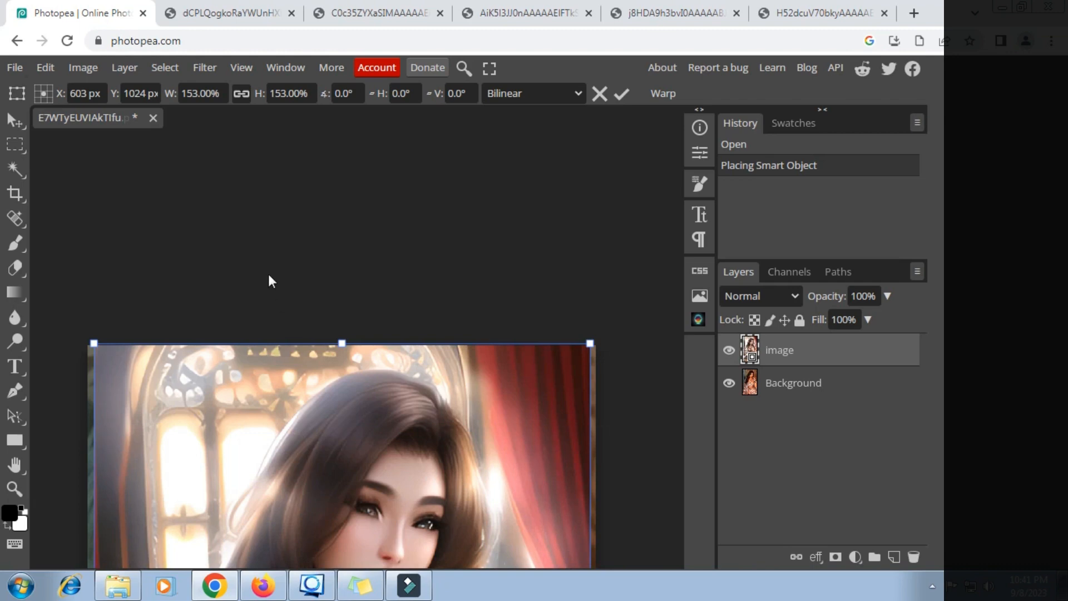
click(216, 93)
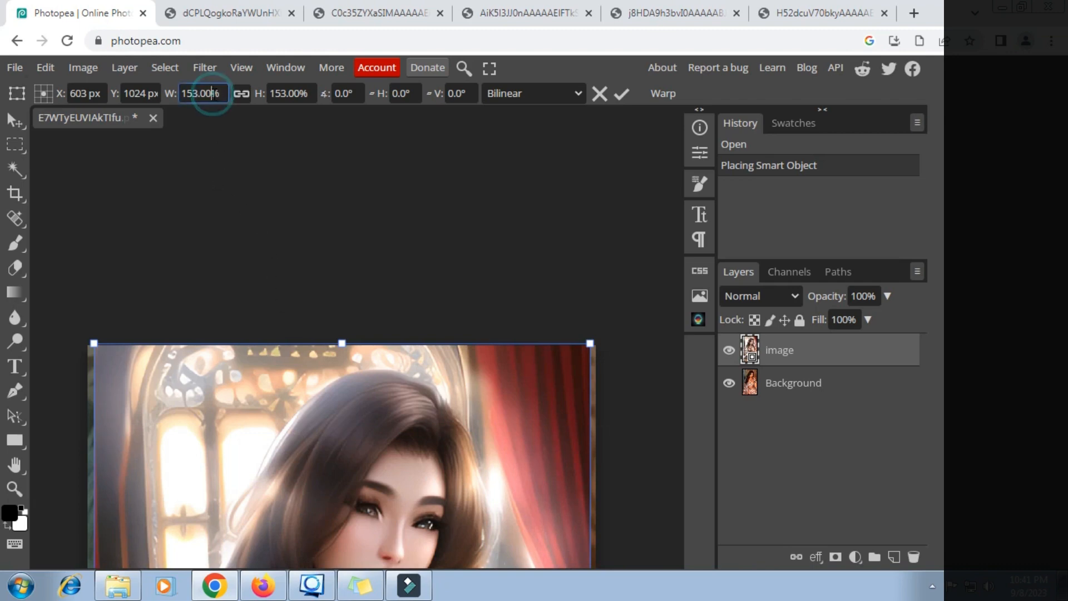
key(Up)
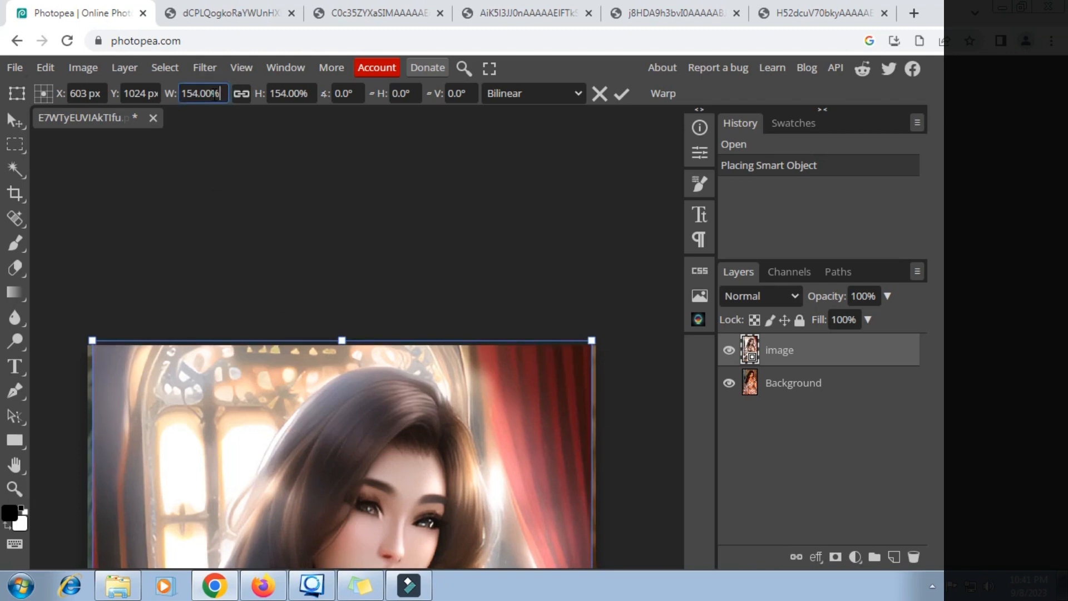
key(Down)
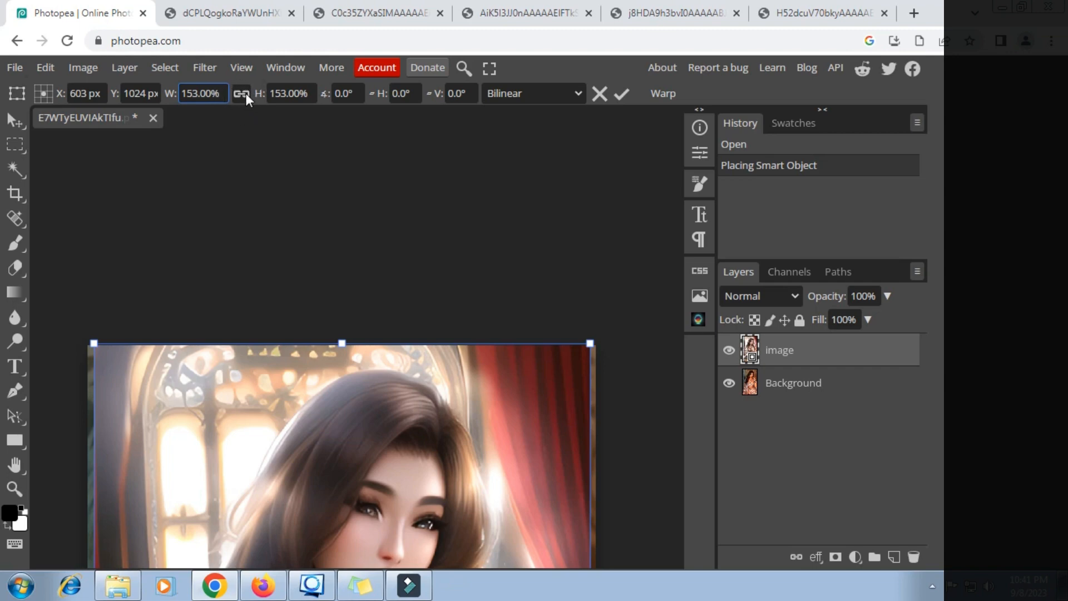
- Unlink width and height, stretch the layer to about 157% width, and commit the transform
click(242, 94)
scroll(231, 209, down, 8)
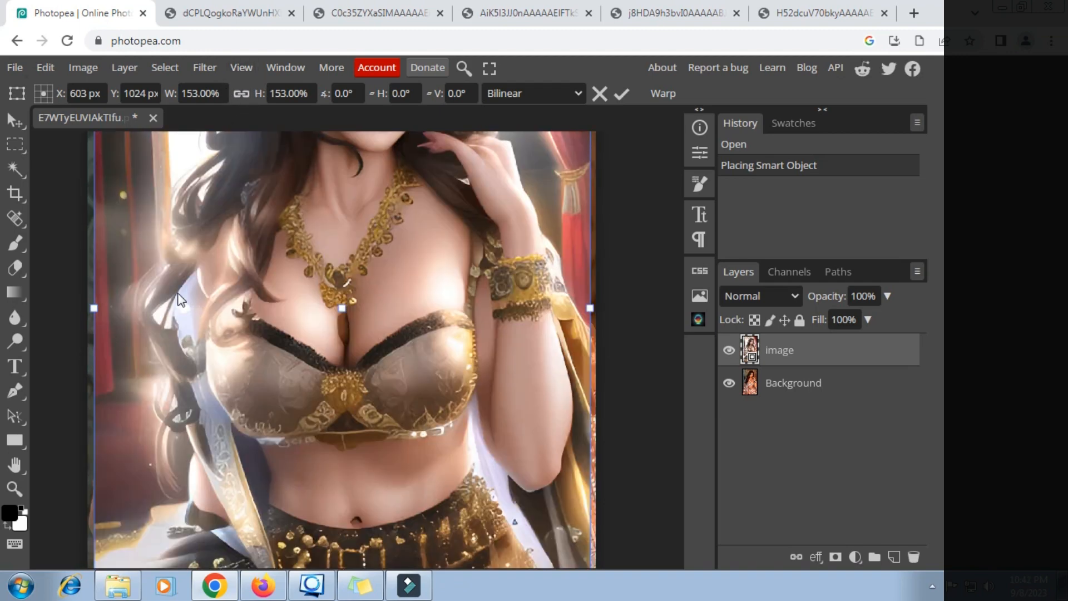
drag(93, 307, 87, 307)
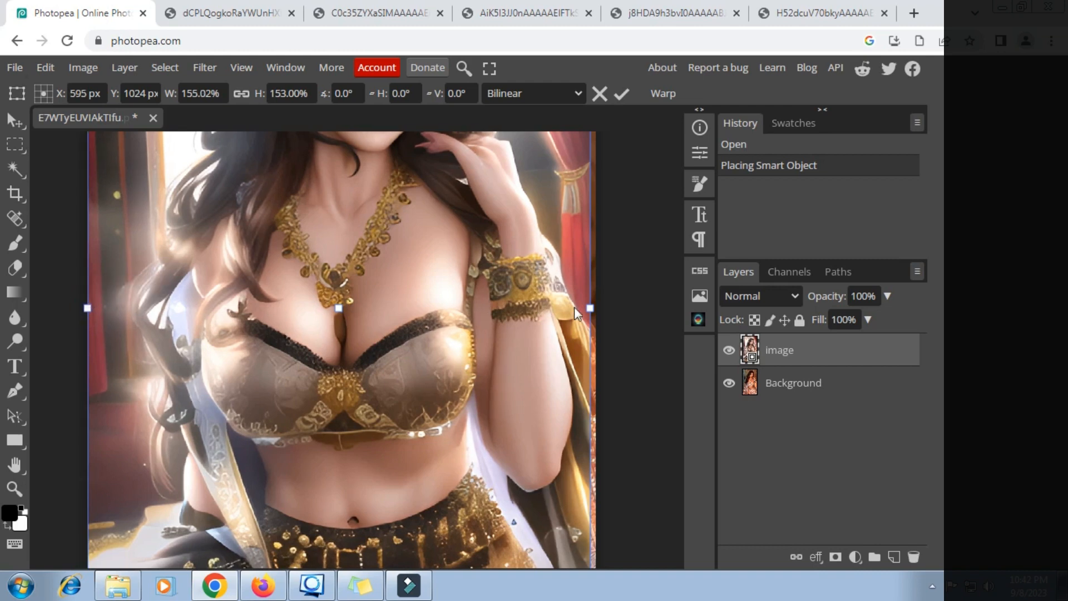
drag(589, 308, 598, 307)
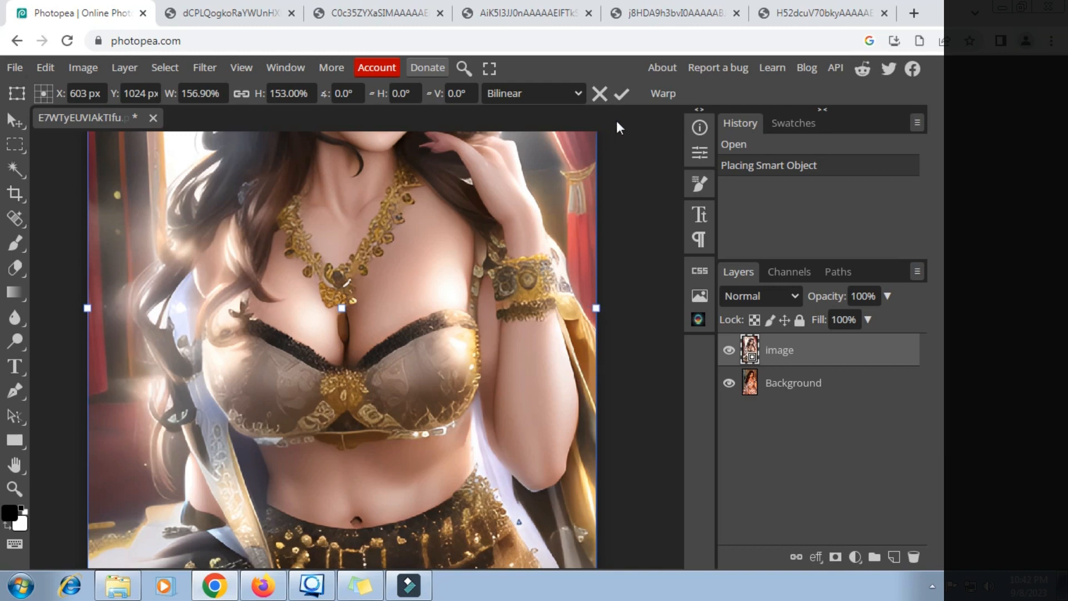
key(Return)
- Compare the anime layer at different opacities and leave it at 100% over the photo
key(h)
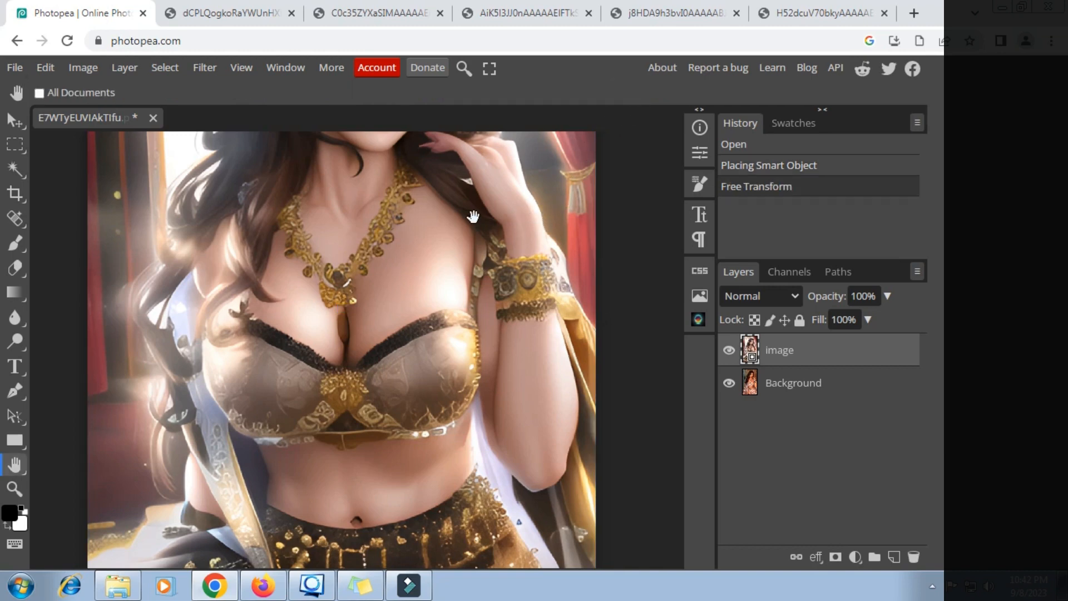
scroll(473, 217, down, 10)
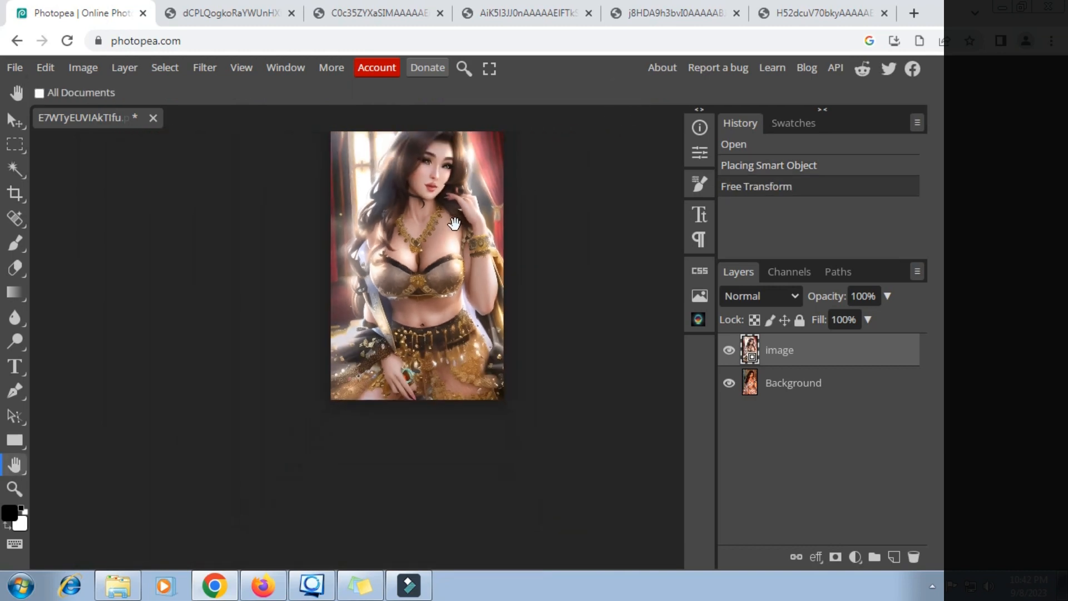
drag(452, 228, 317, 306)
scroll(317, 306, up, 3)
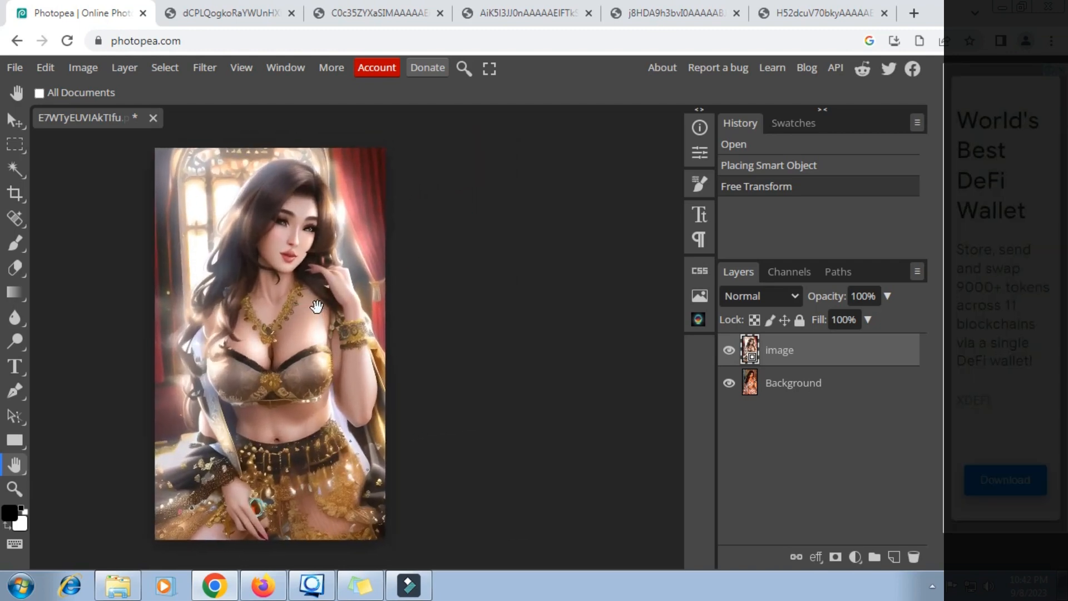
click(889, 299)
mouse_move(885, 319)
mouse_down()
mouse_move(810, 319)
mouse_move(890, 319)
mouse_up()
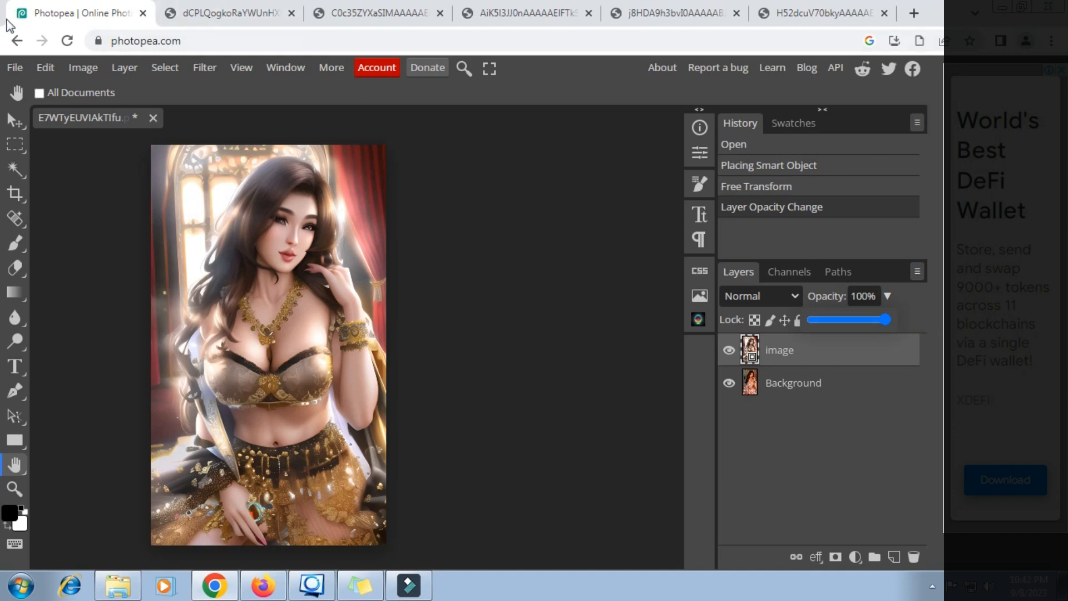
click(15, 67)
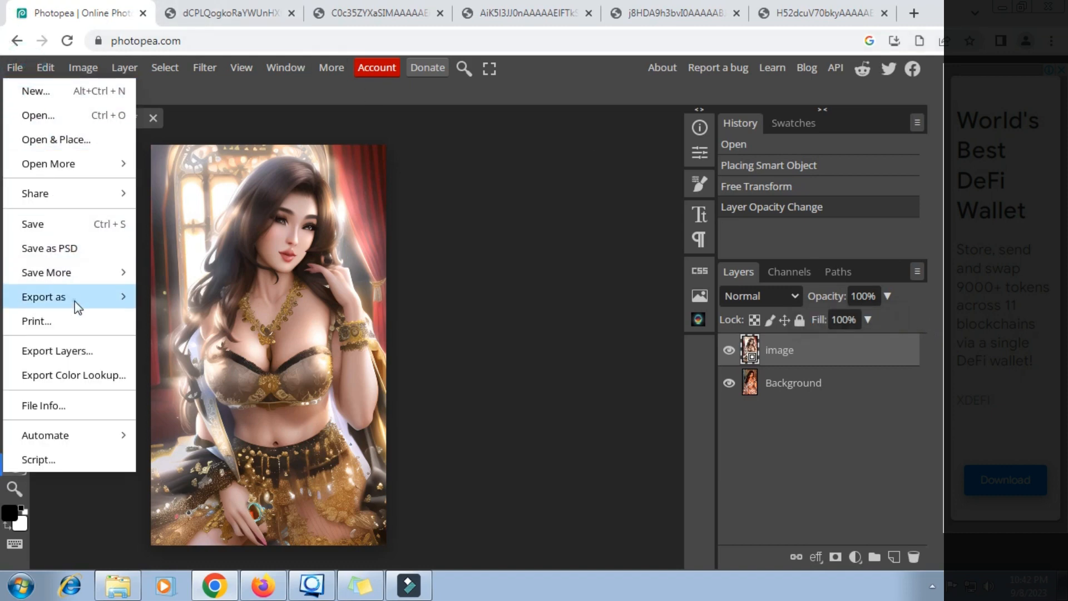
- Export the 1205×2048 composition as PNG, saving it as E7WTyEUVIAkTIfu.png
mouse_move(75, 301)
click(179, 301)
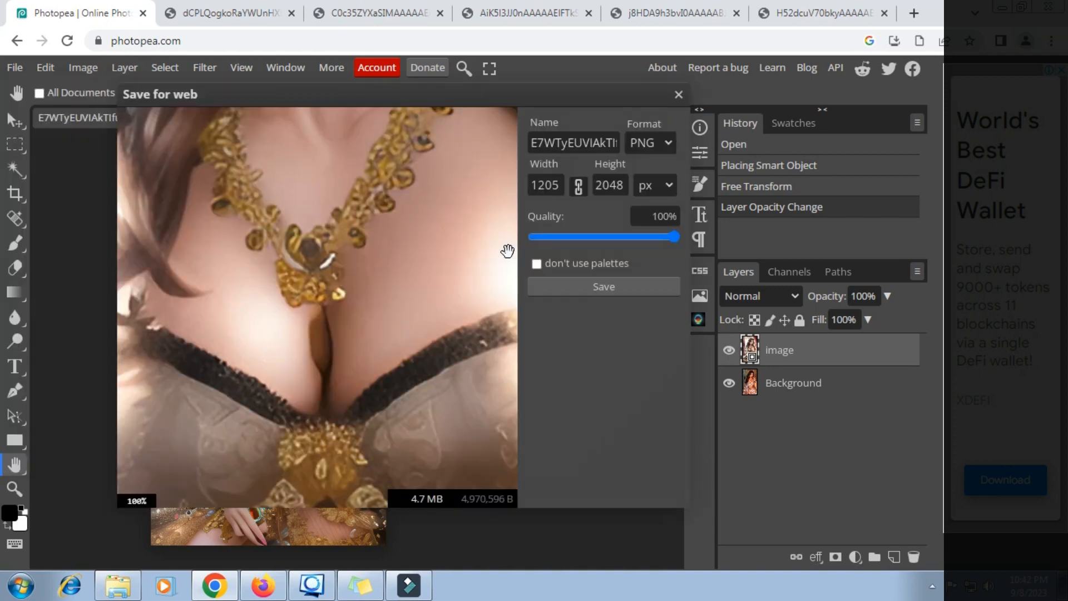
click(630, 285)
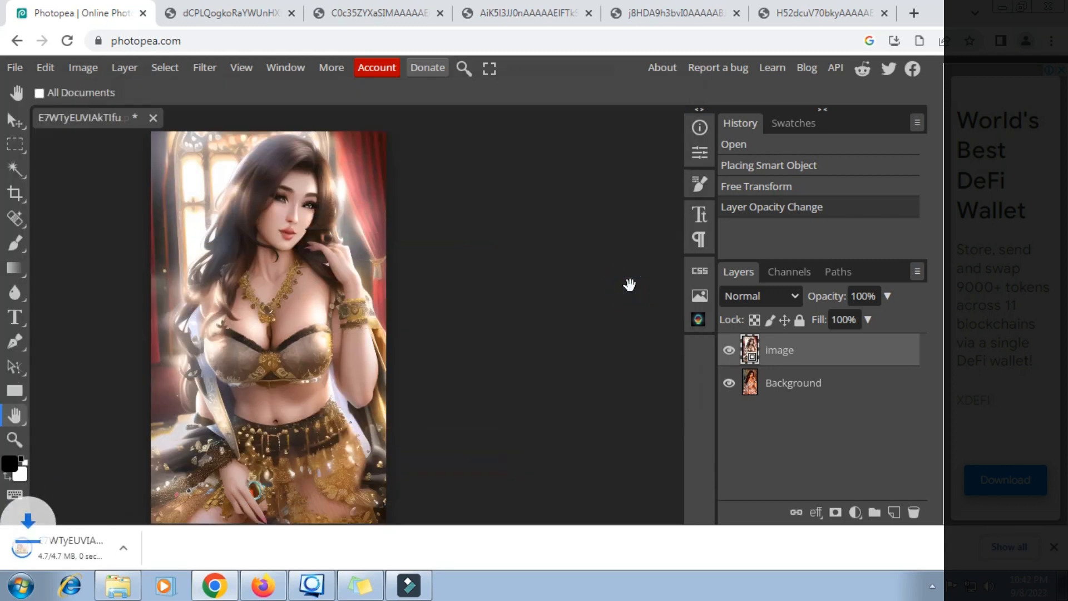